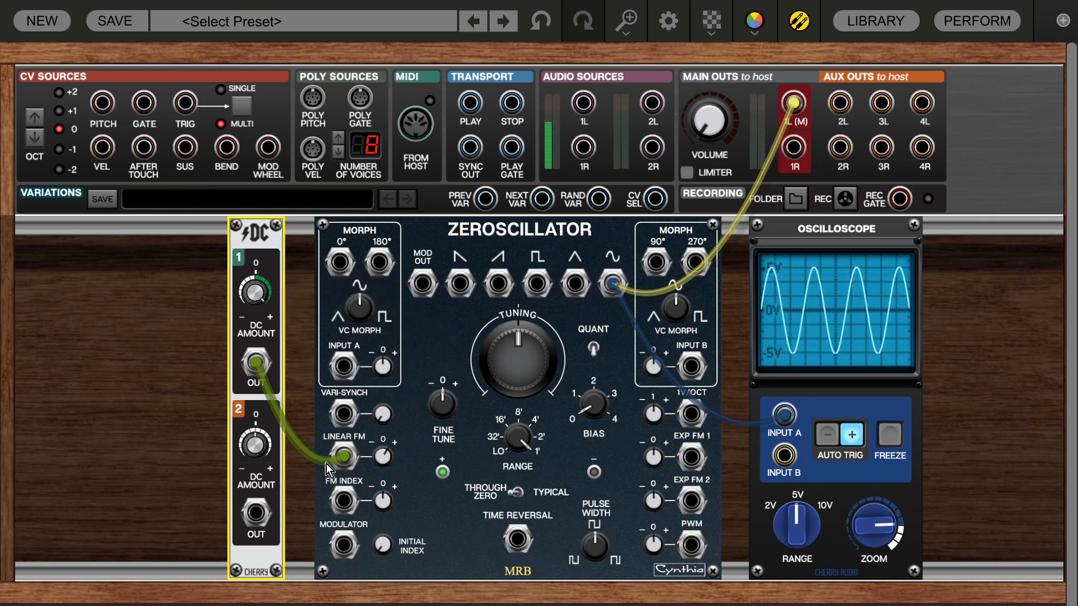
Step: Mute the main output volume and set DC Amount 1 to -5 Volts
mouse_move(386, 463)
drag(707, 113, 752, 204)
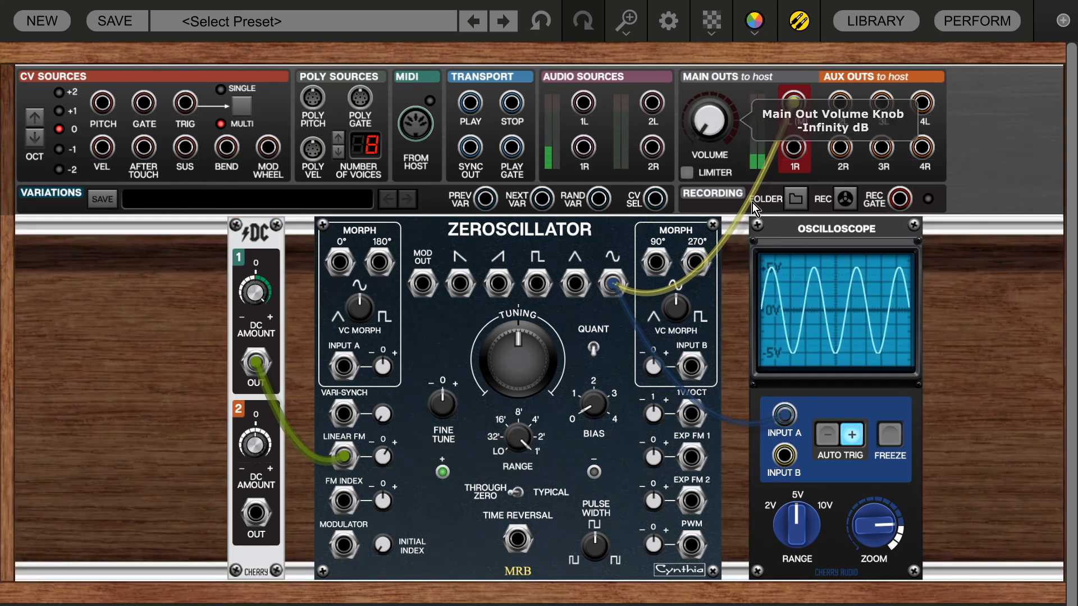
click(254, 296)
double_click(271, 298)
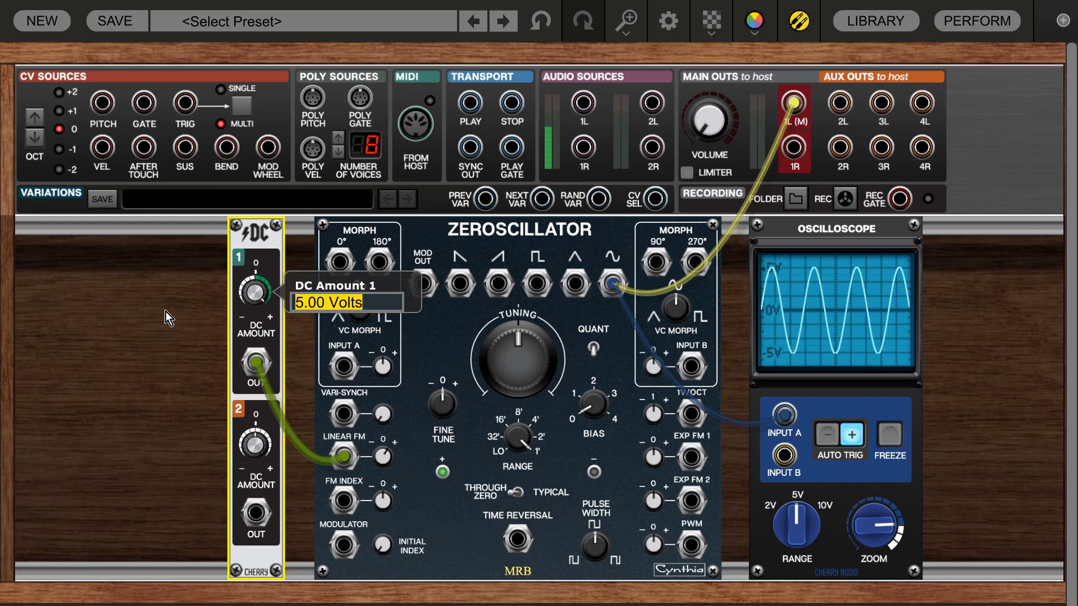
text(-5)
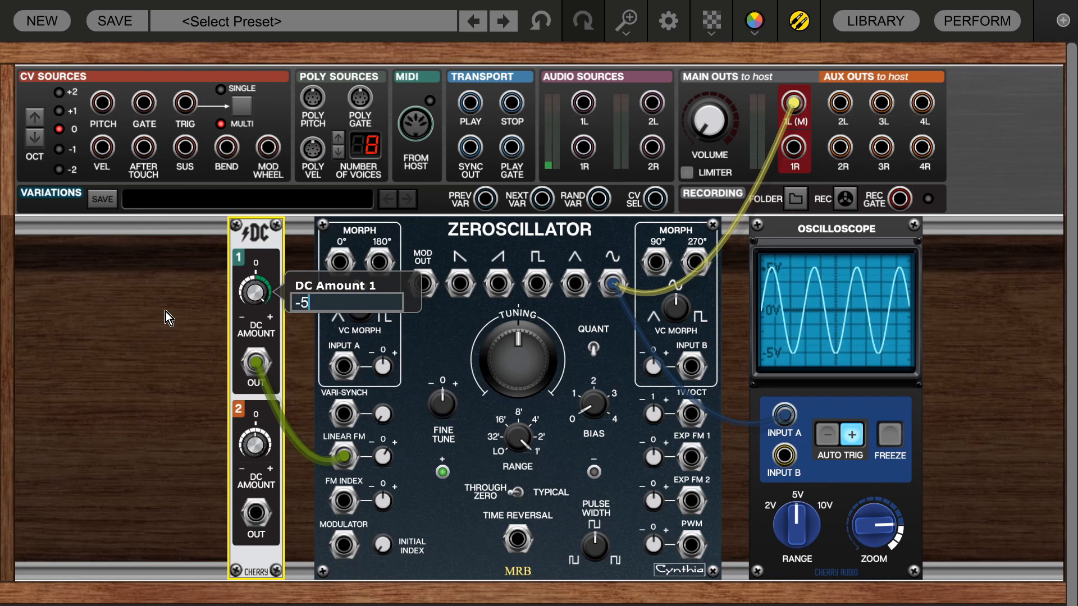
key(Return)
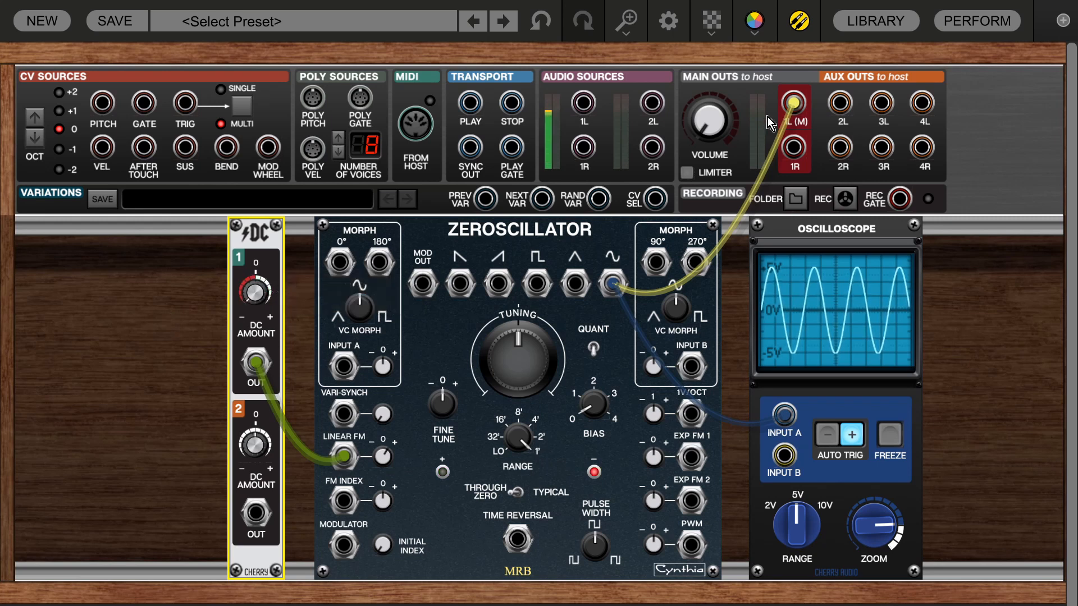
drag(715, 120, 724, 190)
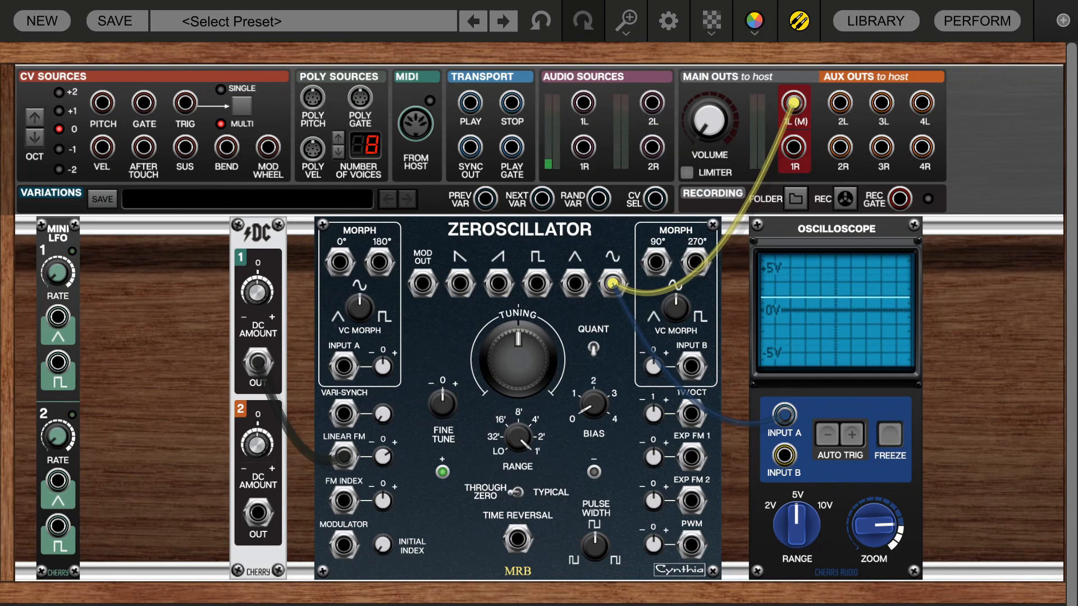
Step: Raise the main output volume and sweep DC Amount 1 through zero to a slightly negative voltage
drag(709, 123, 695, 83)
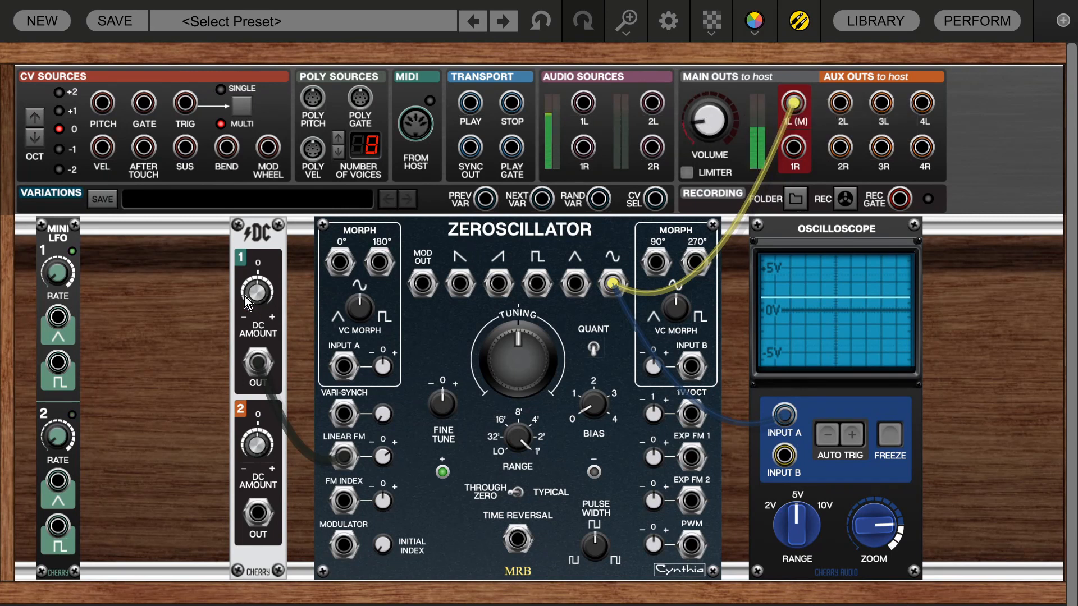
mouse_move(255, 296)
mouse_down()
mouse_move(251, 227)
mouse_move(291, 346)
mouse_move(282, 241)
mouse_move(305, 345)
mouse_move(291, 302)
mouse_move(297, 233)
mouse_move(309, 295)
mouse_move(325, 314)
mouse_move(348, 211)
mouse_move(347, 301)
mouse_up()
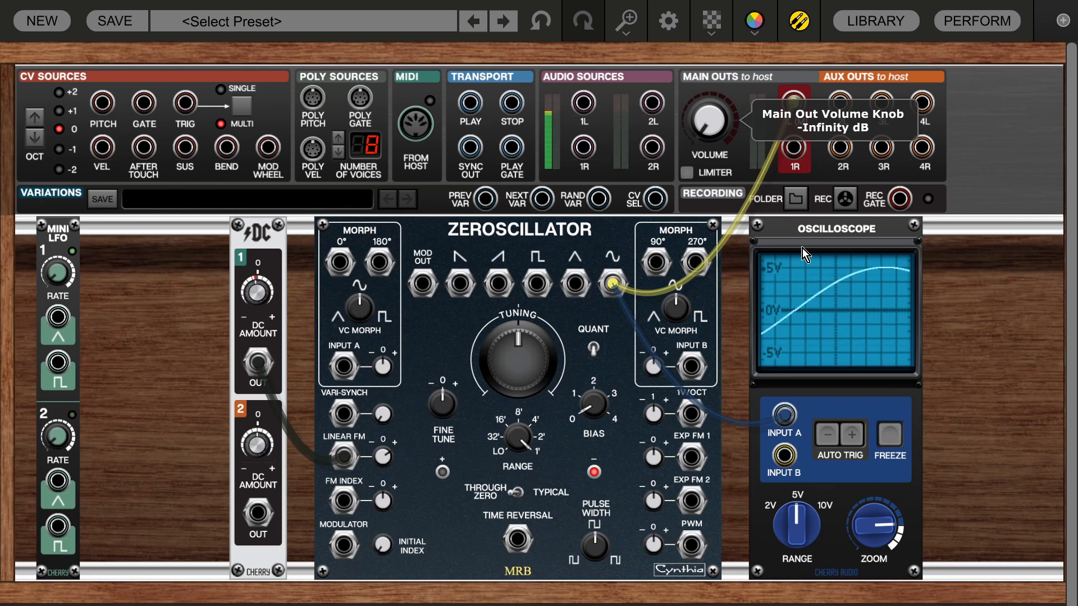
Step: Patch the Zeroscillator's triangle output to the oscilloscope with positive auto trigger and sweep DC Amount 1 through negative values
drag(612, 288, 578, 291)
drag(259, 296, 292, 345)
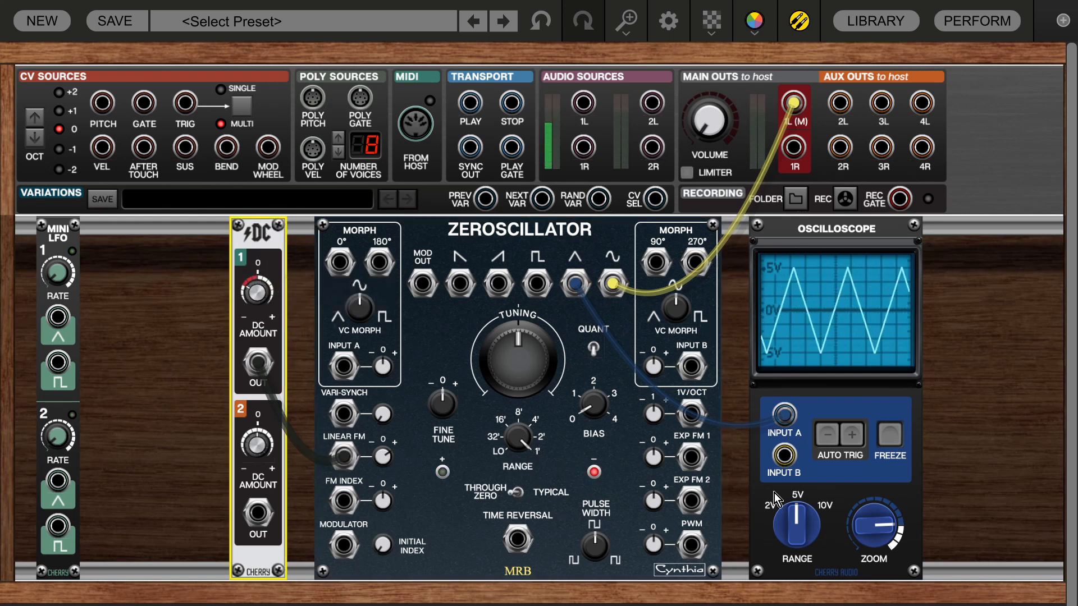
click(861, 436)
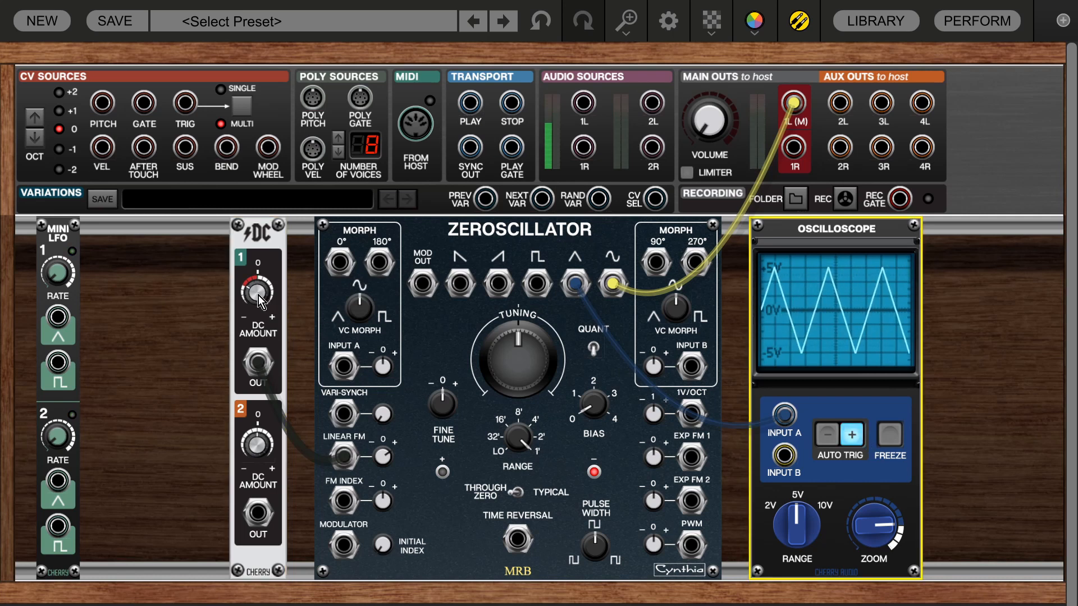
drag(258, 295, 255, 258)
Step: Patch the square output to the oscilloscope and sweep DC Amount 1 to -2.11 Volts and back up to 0.09 Volts
drag(575, 284, 537, 285)
mouse_move(242, 300)
mouse_down()
mouse_move(258, 234)
mouse_move(287, 330)
mouse_move(314, 375)
mouse_move(292, 308)
mouse_move(282, 217)
mouse_move(328, 348)
mouse_up()
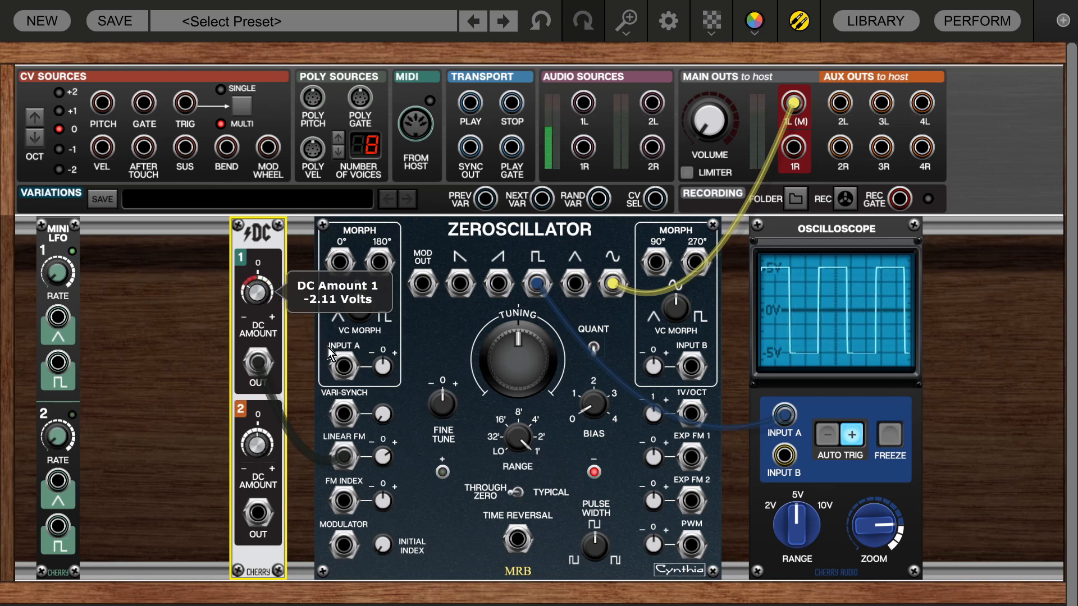
drag(328, 348, 308, 305)
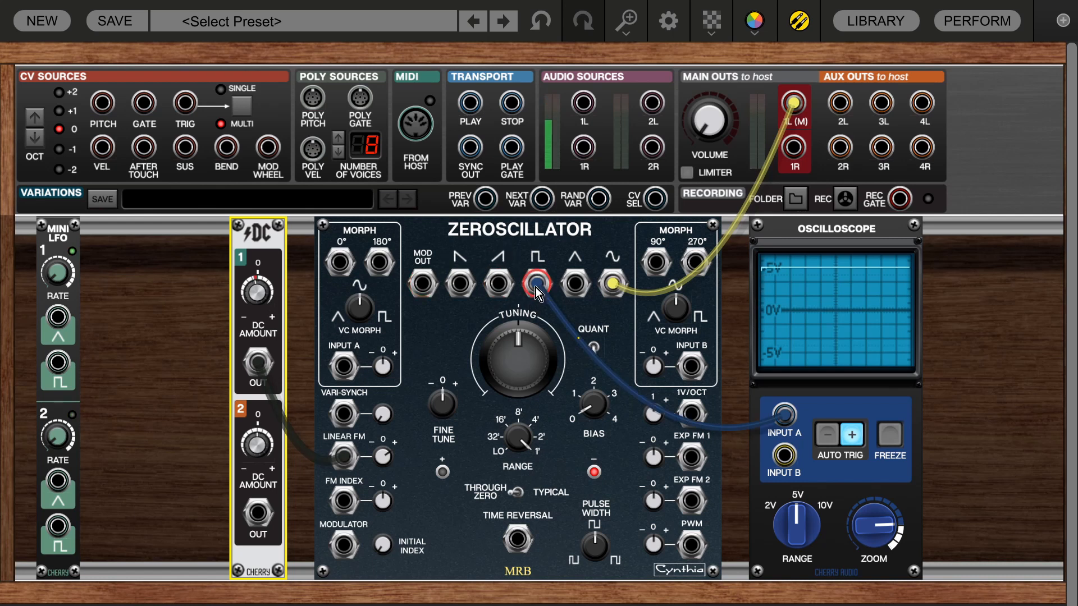
drag(260, 297, 257, 274)
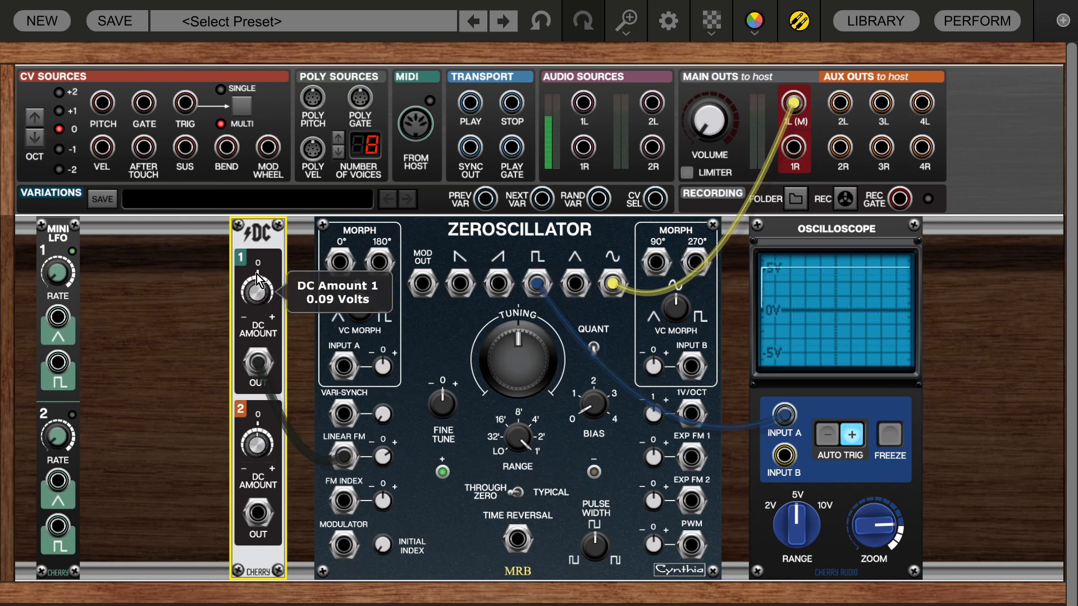
Step: Patch the rising sawtooth output to the oscilloscope and bring DC Amount 1 to 0.07 Volts with the main volume raised
drag(539, 284, 499, 285)
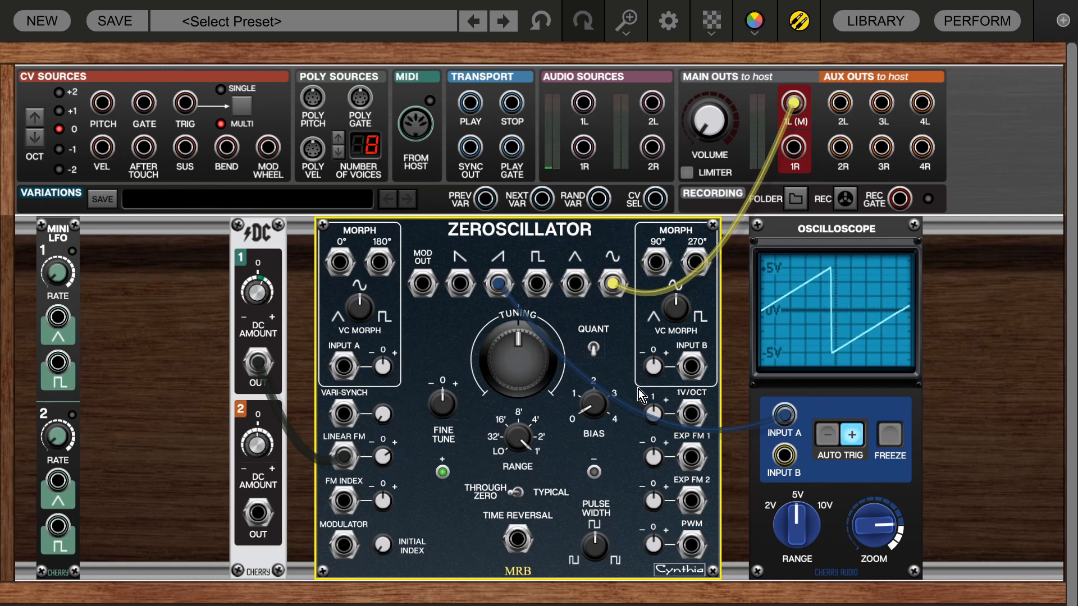
mouse_move(257, 291)
mouse_down()
mouse_move(248, 243)
mouse_move(259, 328)
mouse_move(291, 373)
mouse_move(261, 260)
mouse_move(275, 334)
mouse_move(294, 370)
mouse_move(266, 261)
mouse_move(306, 371)
mouse_move(263, 254)
mouse_move(295, 366)
mouse_move(260, 274)
mouse_move(266, 314)
mouse_up()
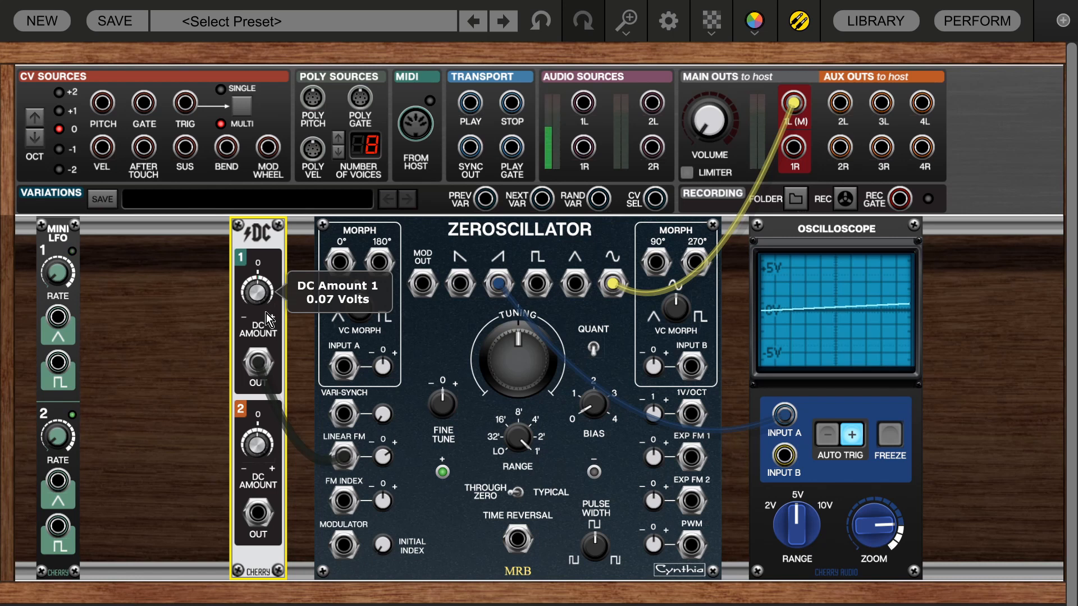
drag(710, 120, 712, 51)
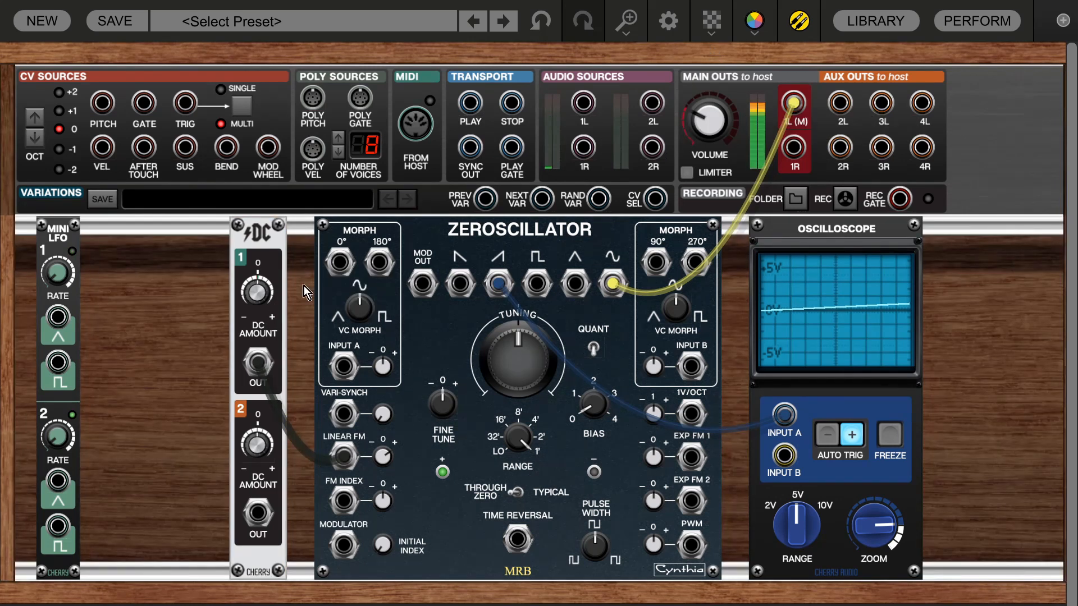
mouse_move(259, 299)
mouse_down()
mouse_move(258, 273)
mouse_move(281, 331)
mouse_move(281, 261)
mouse_move(302, 335)
mouse_move(291, 258)
mouse_move(314, 355)
mouse_move(294, 245)
mouse_move(317, 362)
mouse_move(309, 239)
mouse_move(315, 308)
mouse_move(311, 299)
mouse_up()
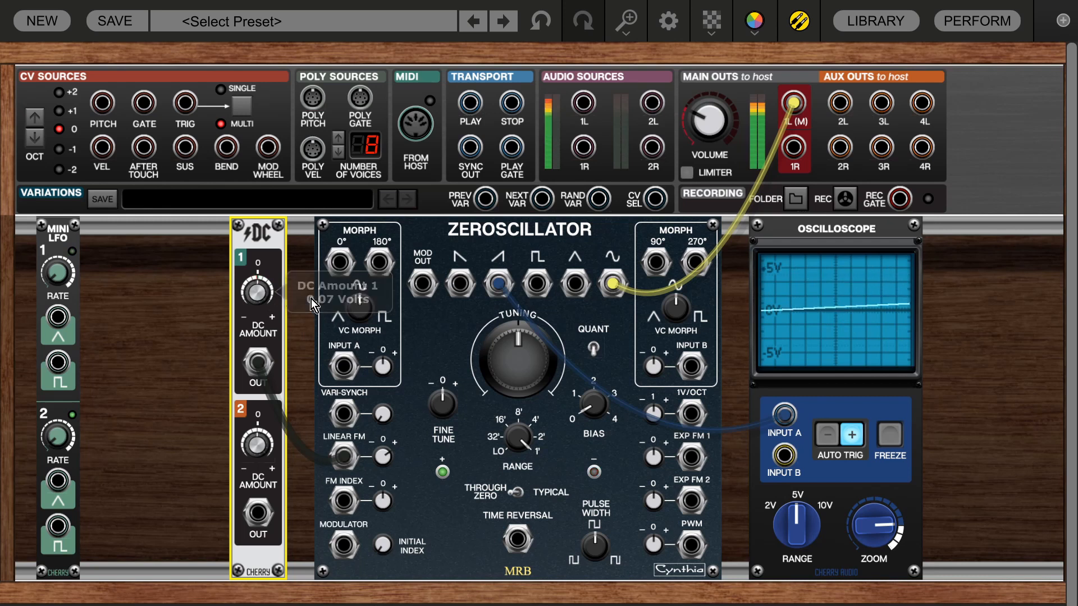
Step: Place the Mini LFO beside the DC module and feed its first triangle output into Linear FM instead of the DC voltage
drag(348, 460, 208, 429)
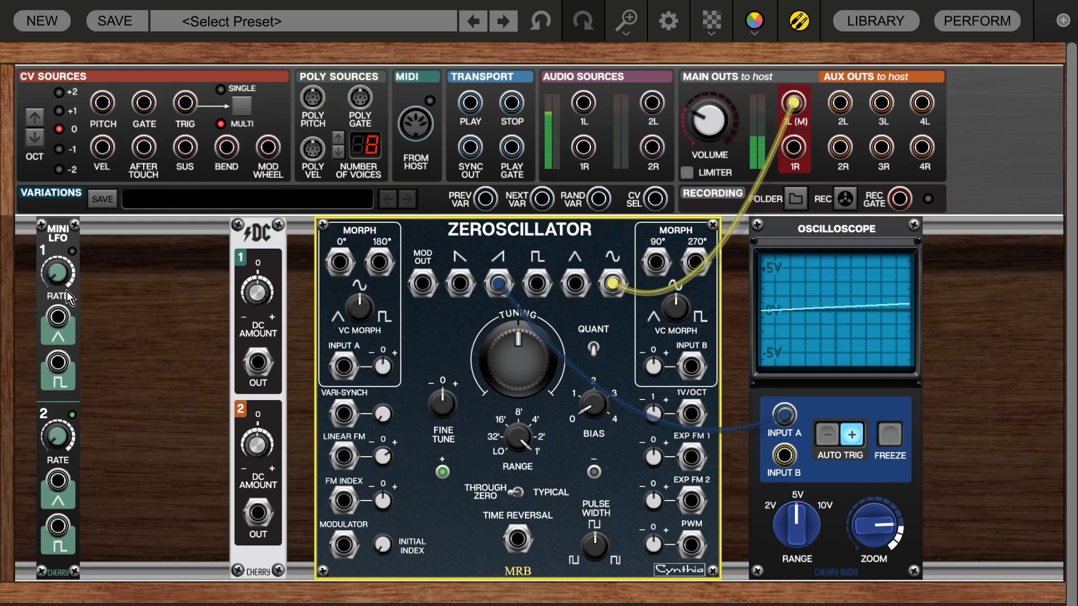
drag(55, 229, 178, 230)
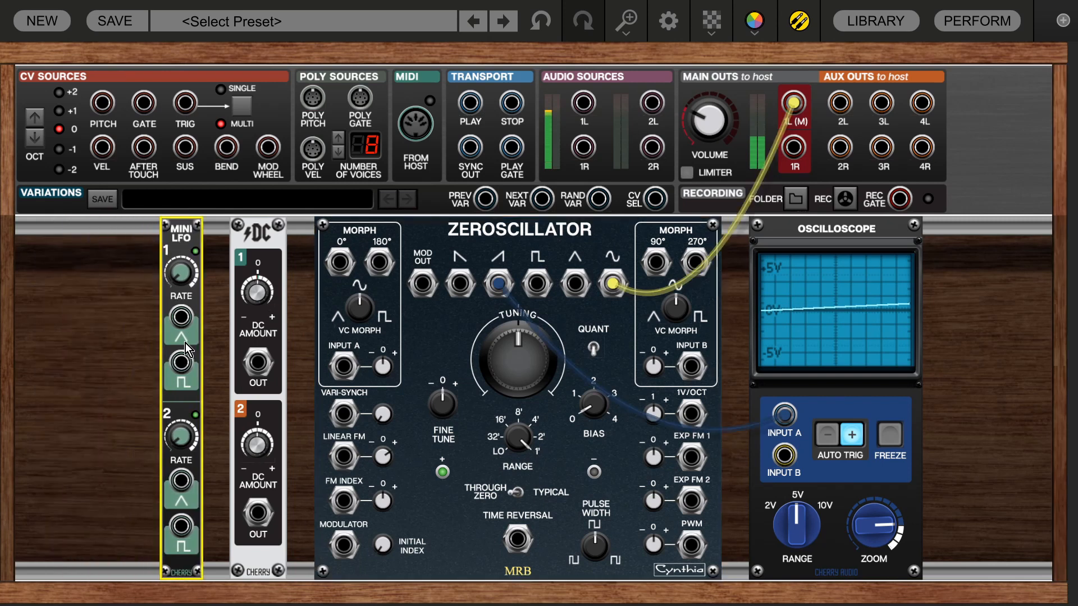
drag(179, 318, 345, 458)
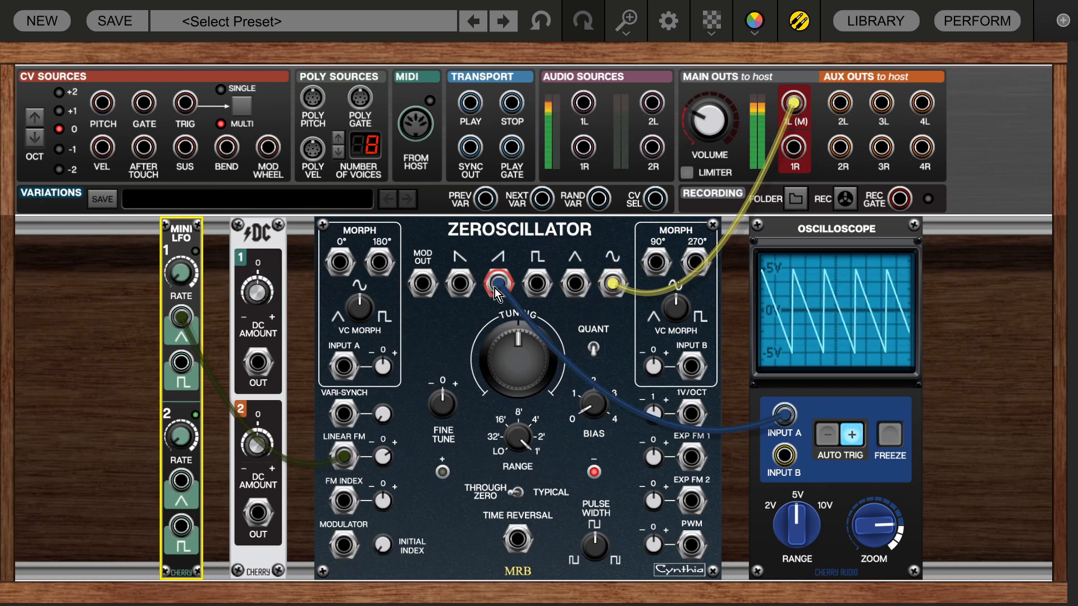
Step: Move the oscilloscope cable to the Zeroscillator's sine output and speed up LFO 1's rate
drag(497, 285, 611, 290)
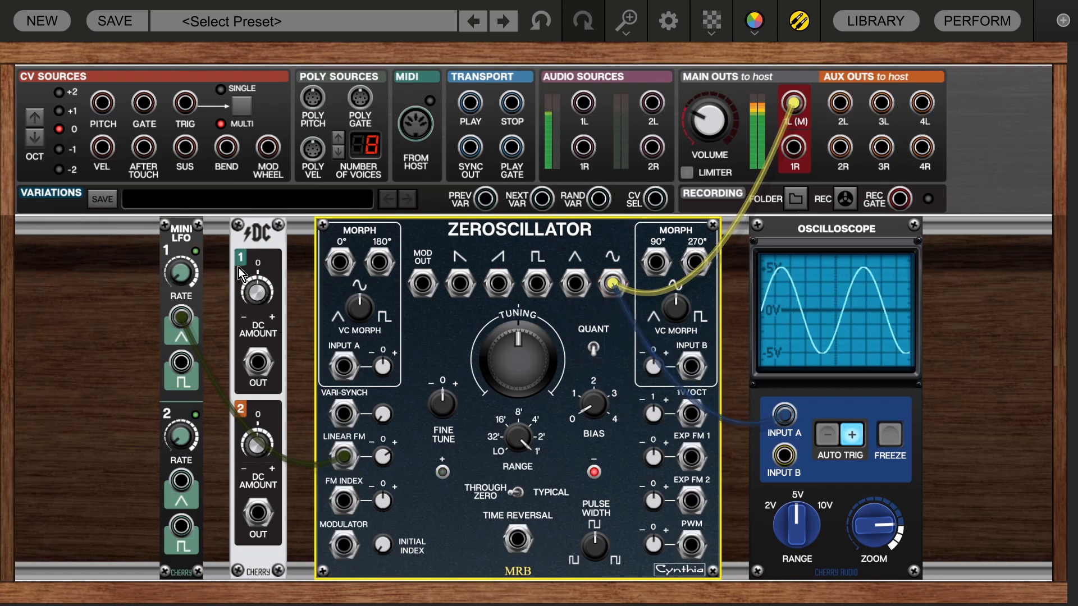
drag(186, 274, 194, 152)
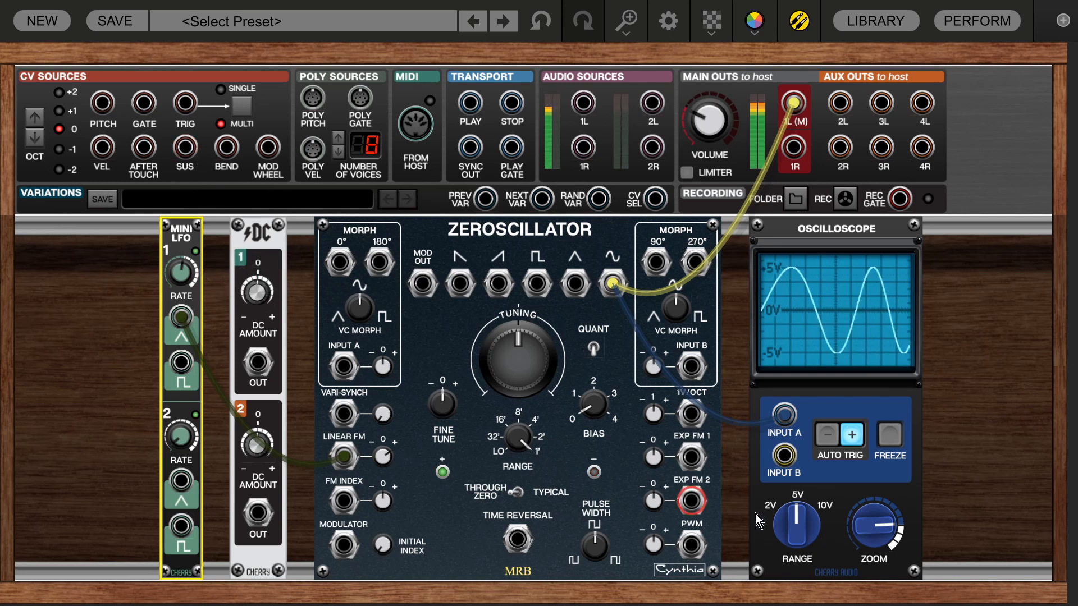
drag(711, 148, 713, 163)
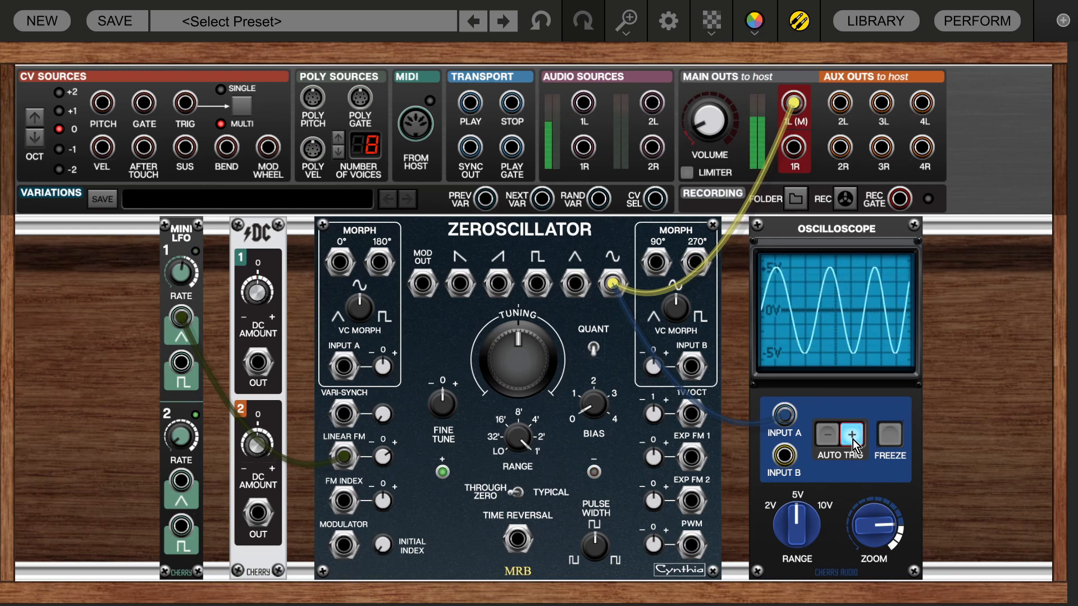
Step: Turn off the oscilloscope's auto trigger and freeze the modulated sine trace, raising LFO 1's rate between captures
click(852, 437)
click(890, 438)
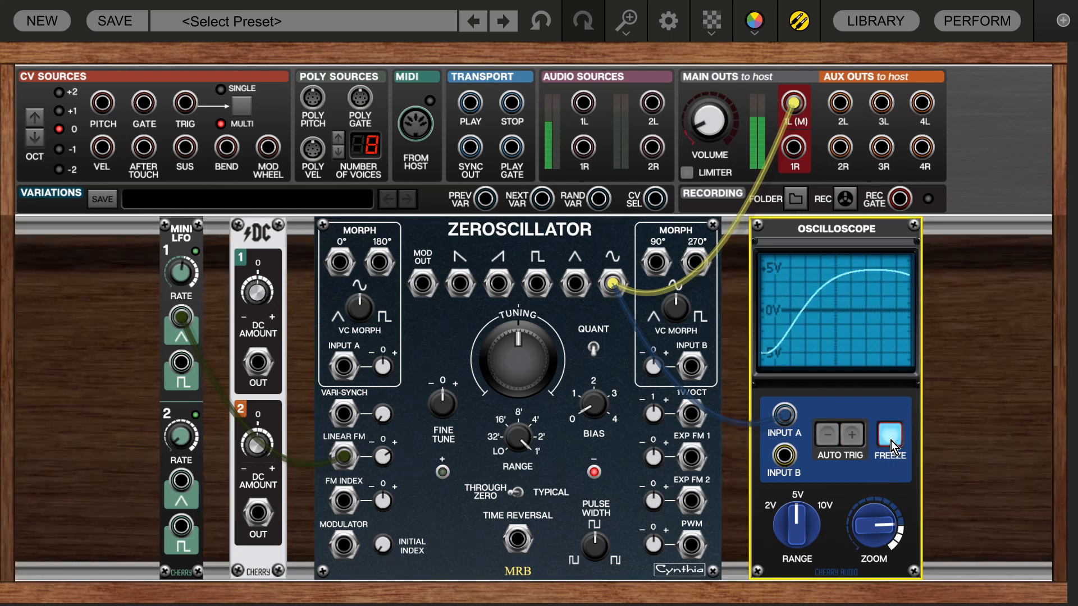
click(199, 275)
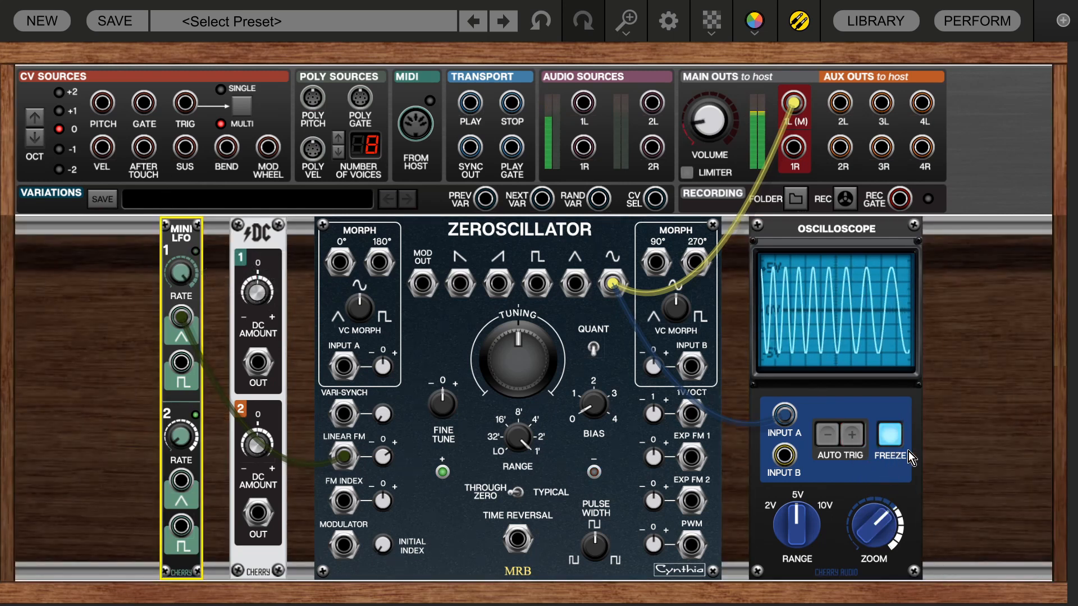
click(896, 440)
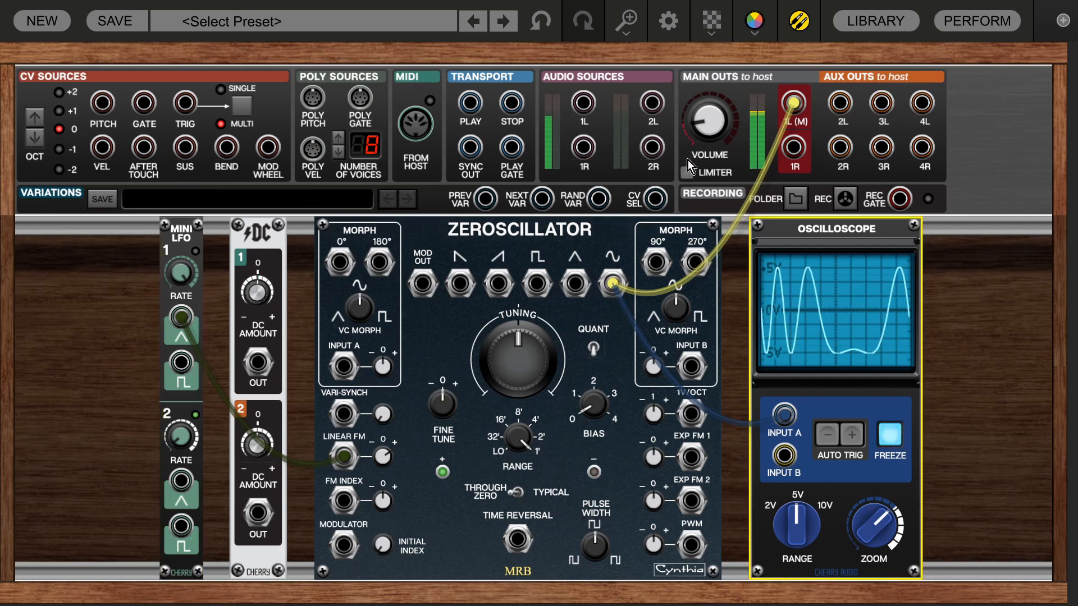
drag(712, 122, 739, 166)
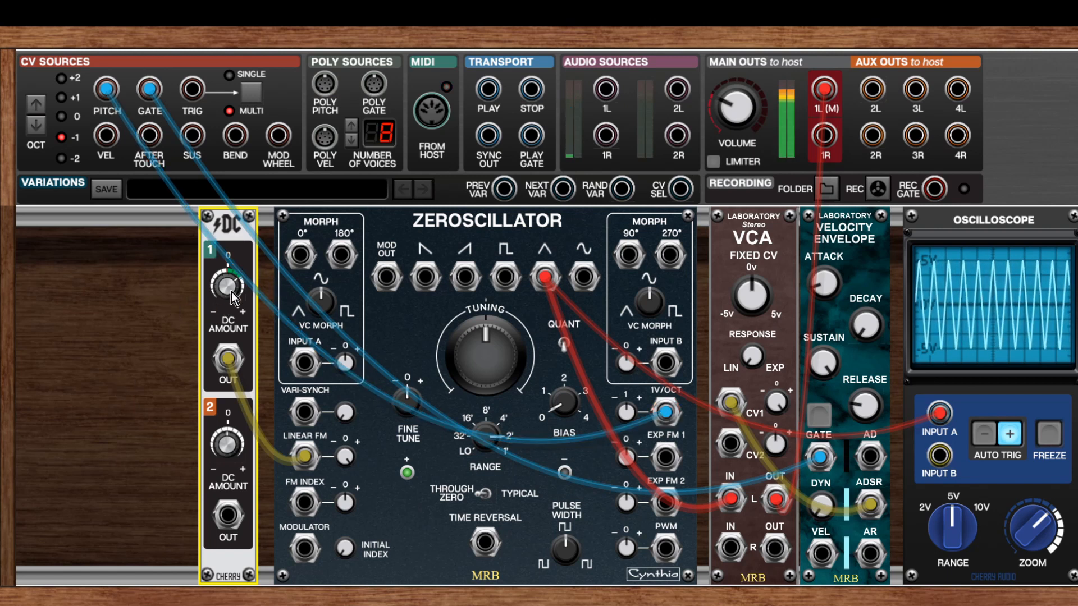
Step: Adjust DC Amount 1 feeding Linear FM to 2.24 Volts and reduce it further
mouse_move(225, 290)
mouse_down()
mouse_move(259, 385)
mouse_move(227, 274)
mouse_move(232, 367)
mouse_move(216, 283)
mouse_up()
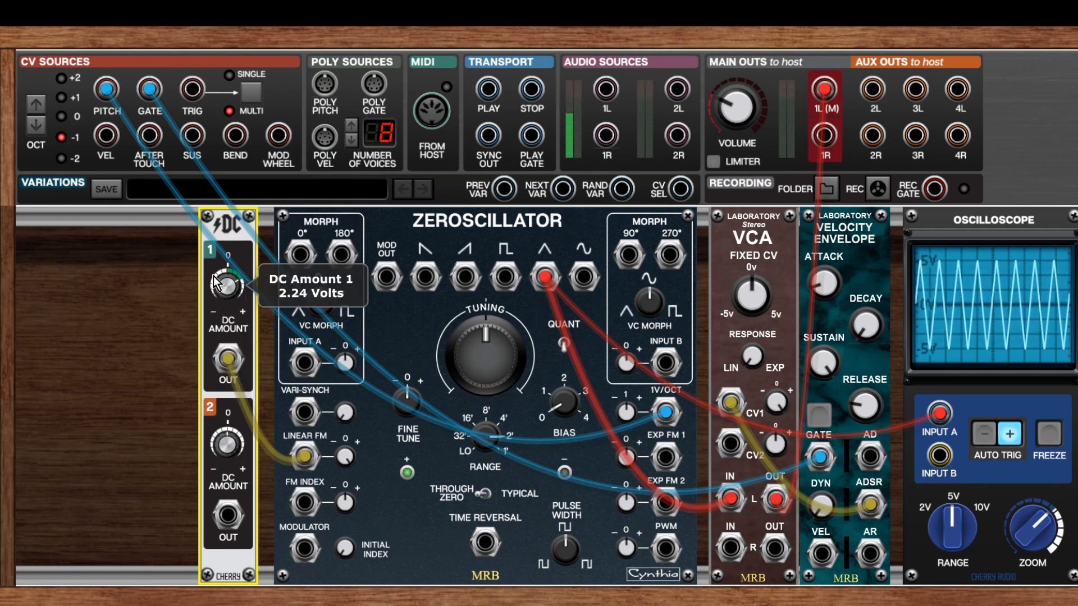
mouse_move(218, 292)
mouse_down()
mouse_move(196, 279)
mouse_move(195, 257)
mouse_move(232, 385)
mouse_move(209, 306)
mouse_up()
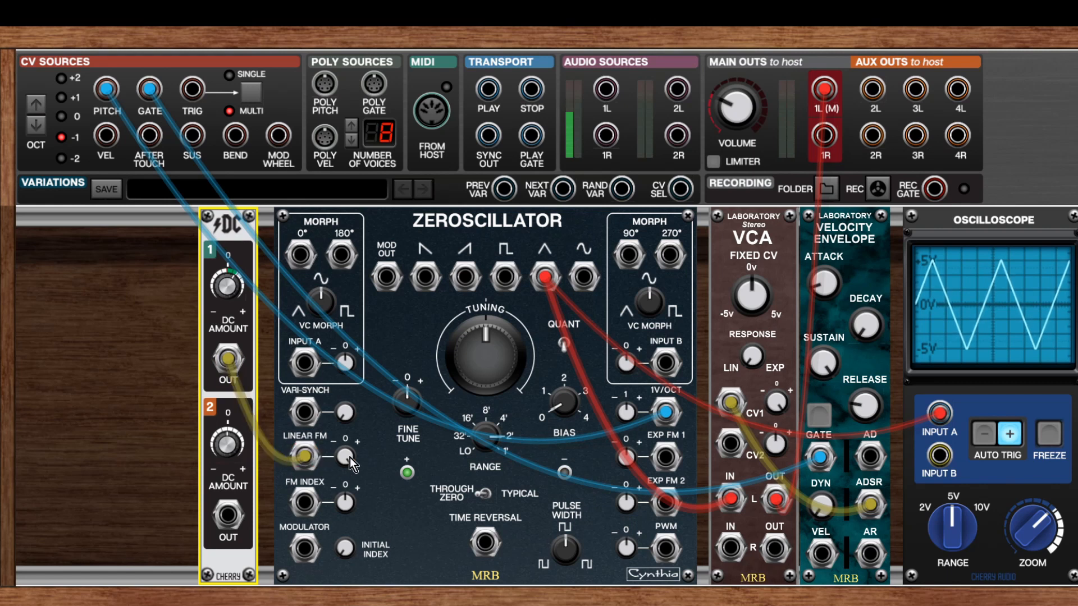
Step: Disconnect the DC cable from the Linear FM input and turn off the oscilloscope's positive auto trigger
mouse_move(349, 457)
click(304, 458)
drag(304, 458, 43, 499)
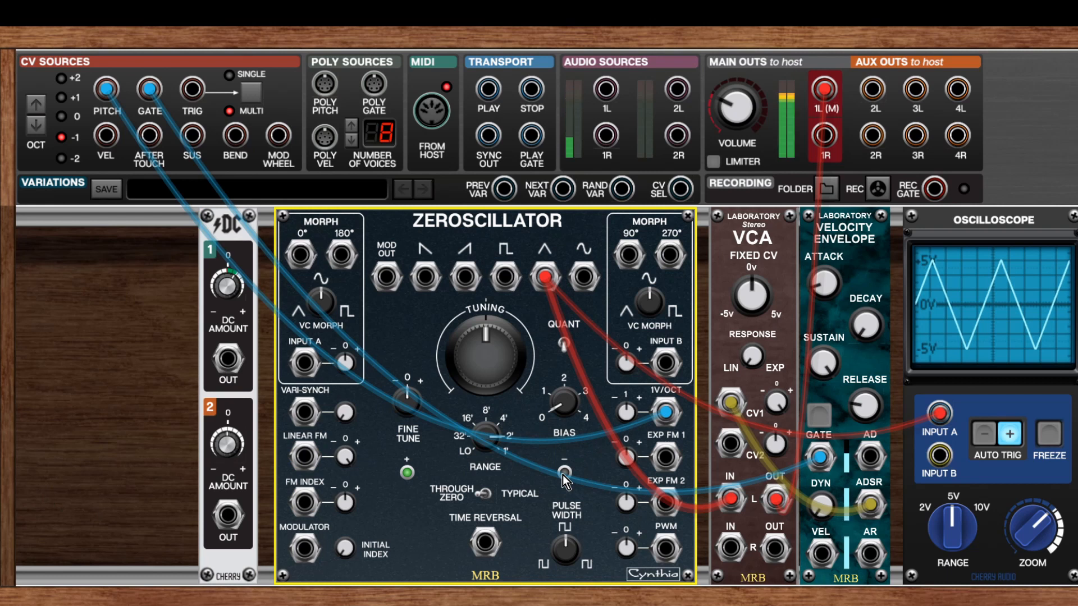
click(1016, 433)
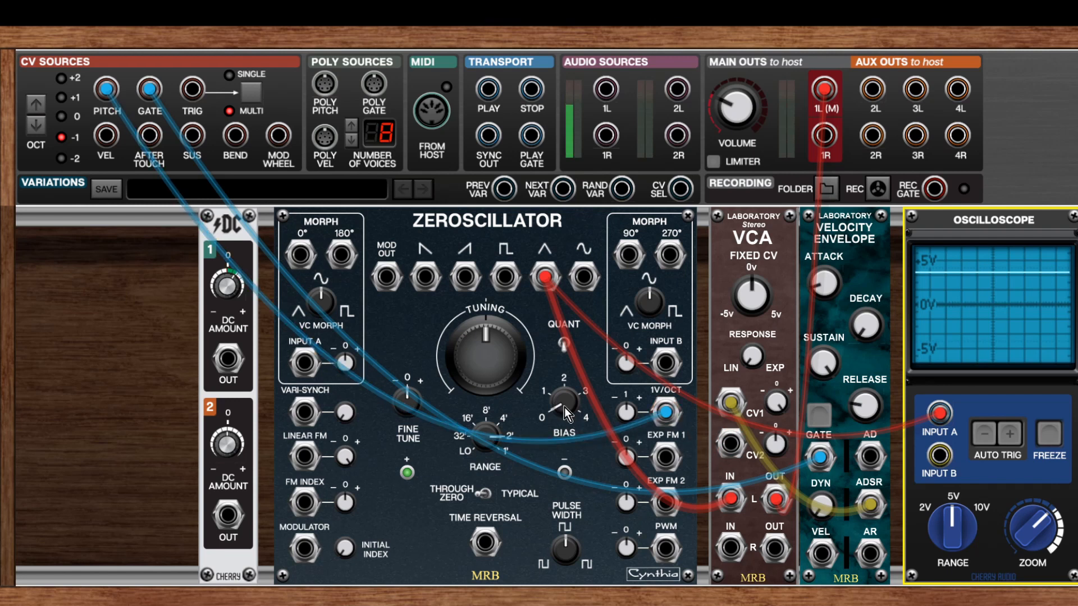
Step: Raise the Zeroscillator's Bias to 1.00 and adjust it further with no DC voltage patched into Linear FM
drag(564, 407, 548, 363)
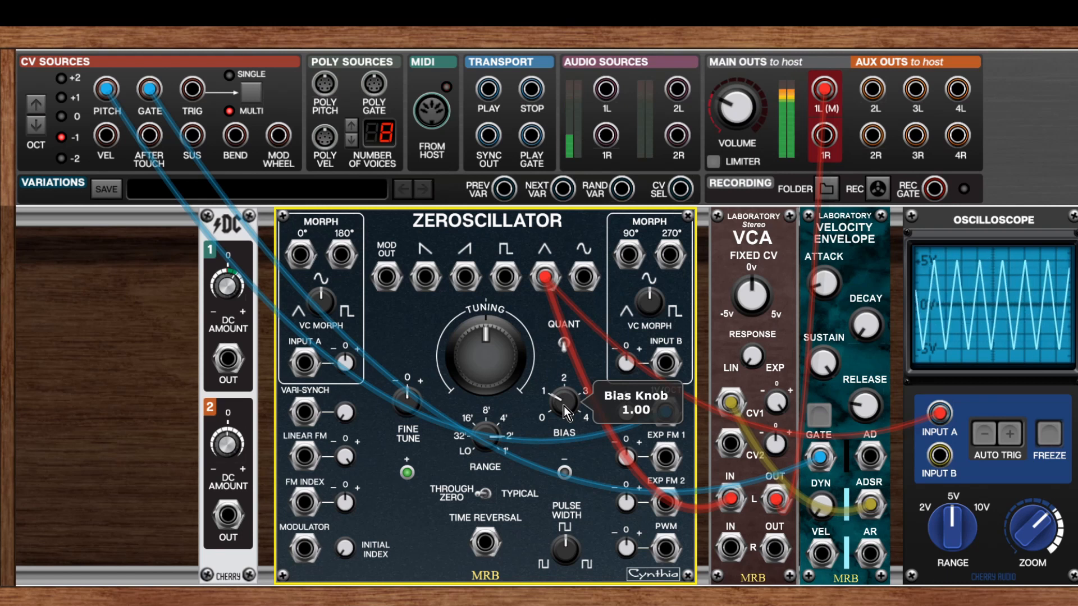
drag(564, 406, 591, 418)
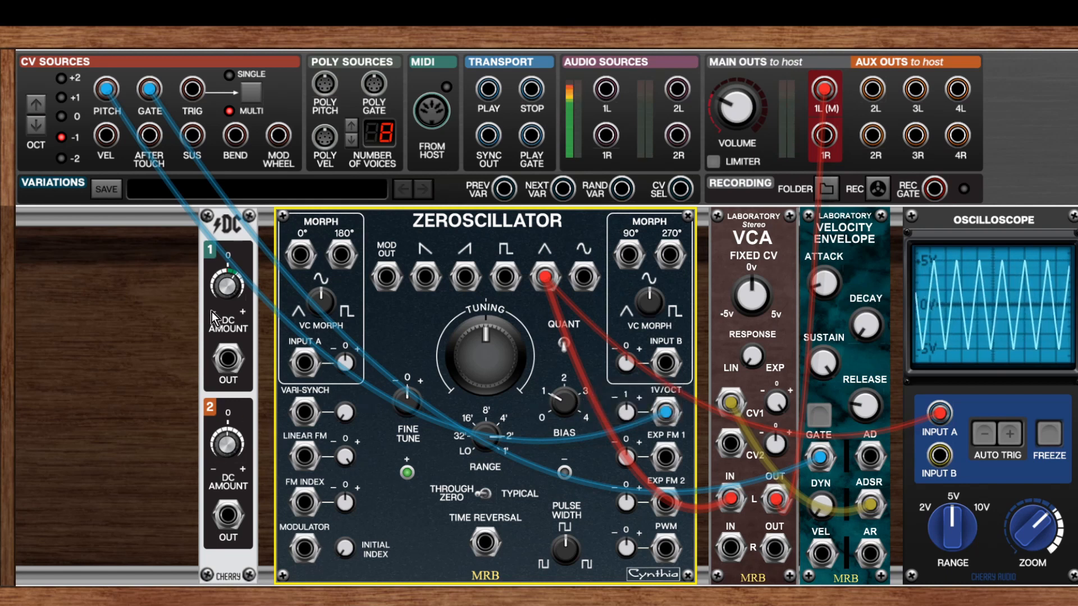
drag(228, 291, 221, 255)
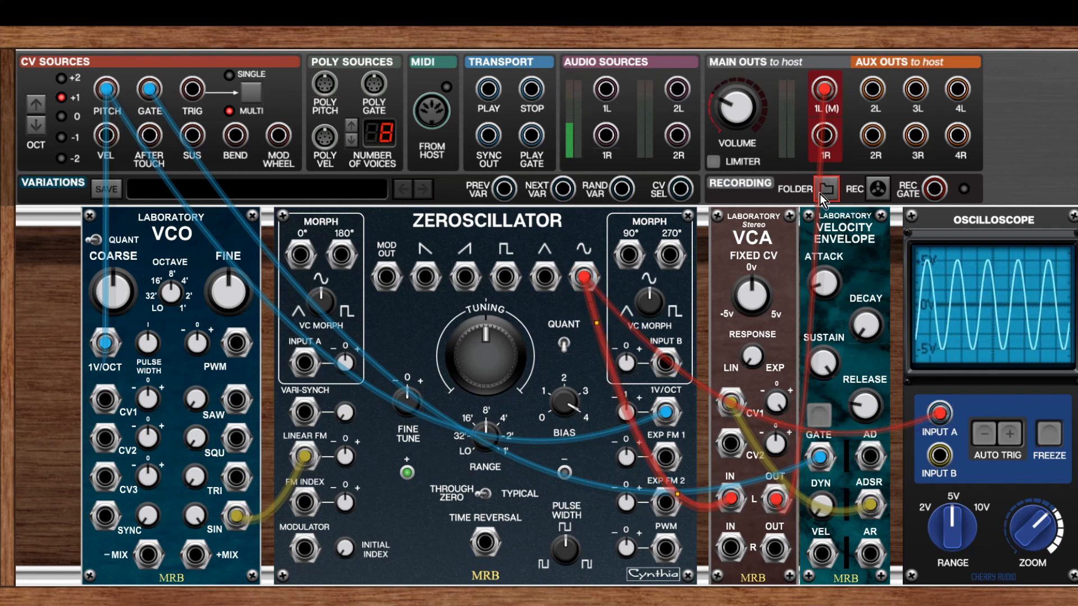
Step: Move the main output's cable from the VCA output to the VCO's sine output
drag(776, 499, 242, 519)
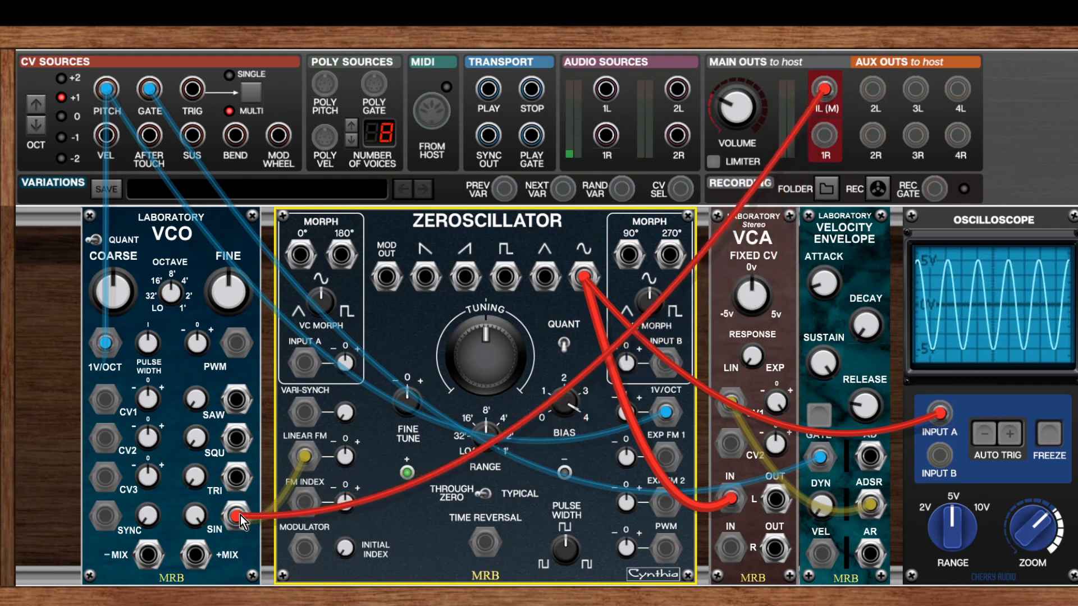
click(238, 516)
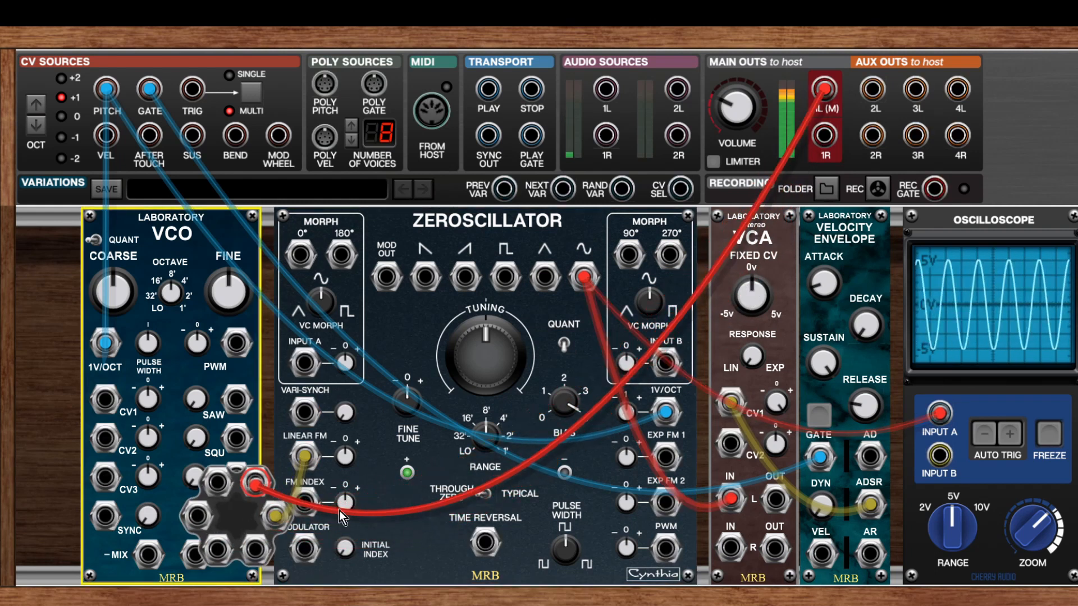
Step: Reconnect the main output to the VCA's output and vary the Zeroscillator's Linear FM amount with the VCO modulating it
drag(339, 510, 776, 500)
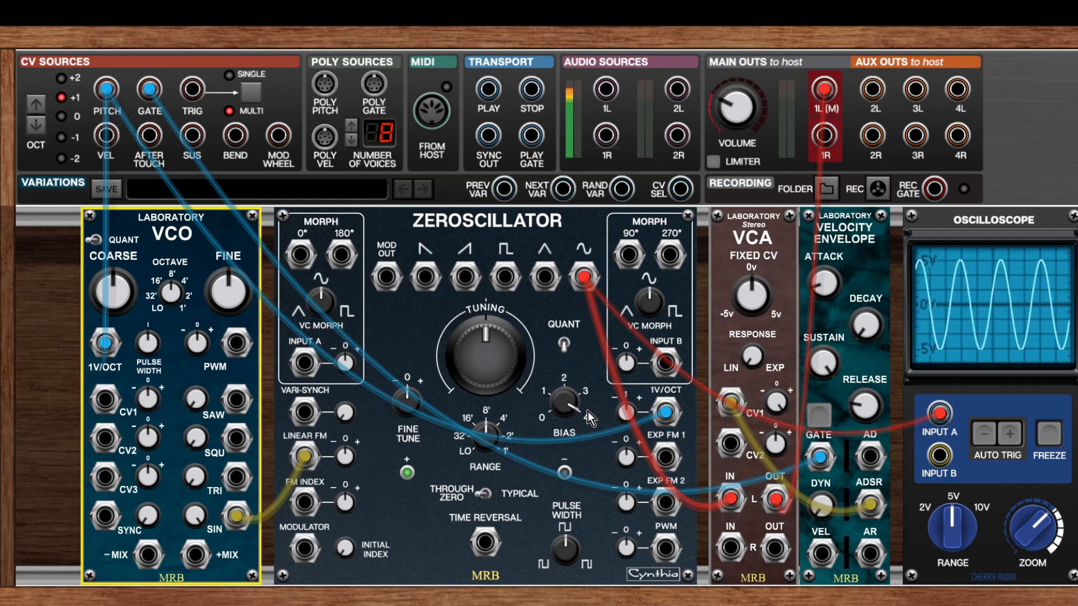
click(346, 459)
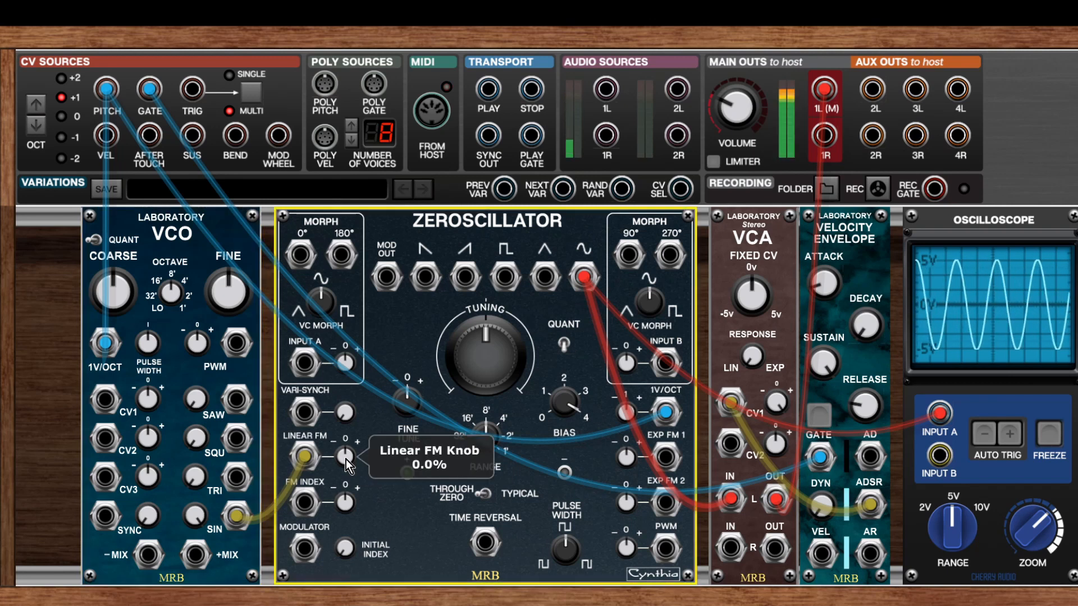
drag(346, 459, 416, 460)
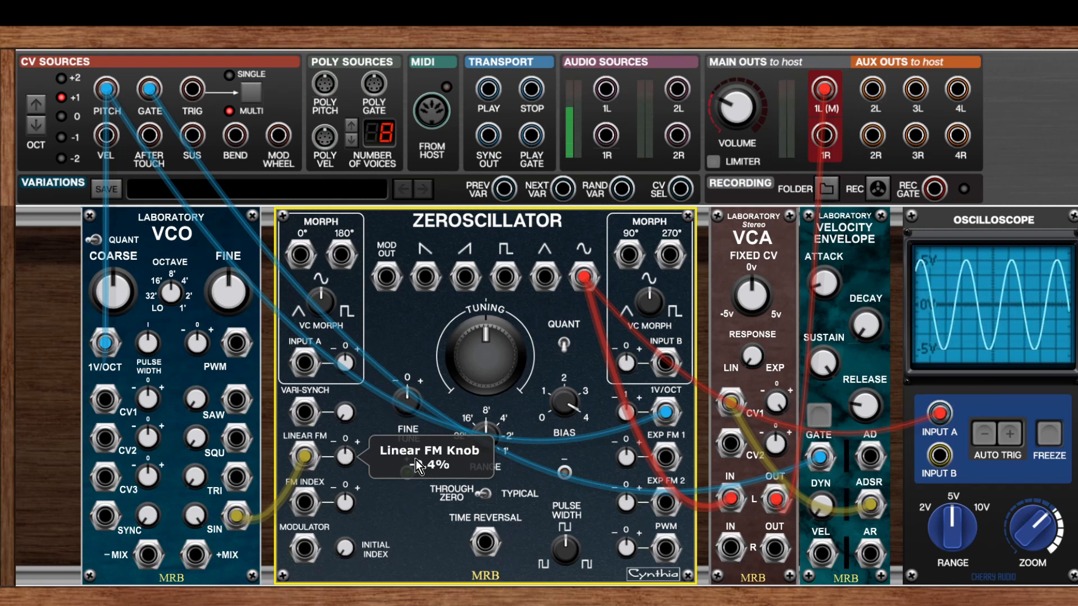
mouse_move(416, 460)
mouse_down()
mouse_move(391, 331)
mouse_move(423, 435)
mouse_move(386, 328)
mouse_move(446, 471)
mouse_move(439, 457)
mouse_up()
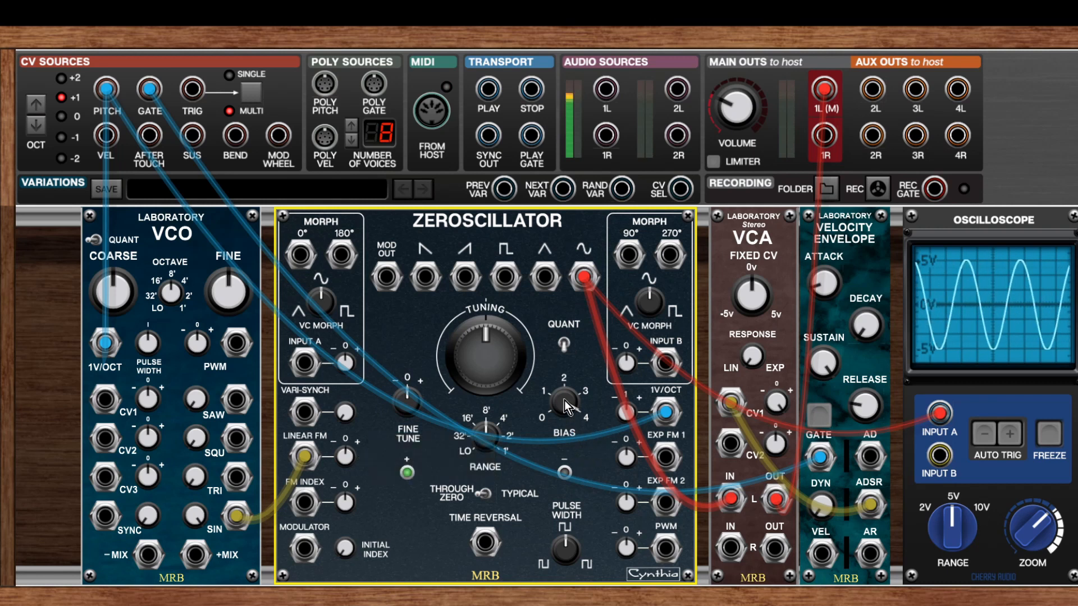
Step: Lower the Zeroscillator's Bias in stages to about 3, 2 and 1, sweeping the Linear FM amount at each stage
drag(568, 405, 578, 456)
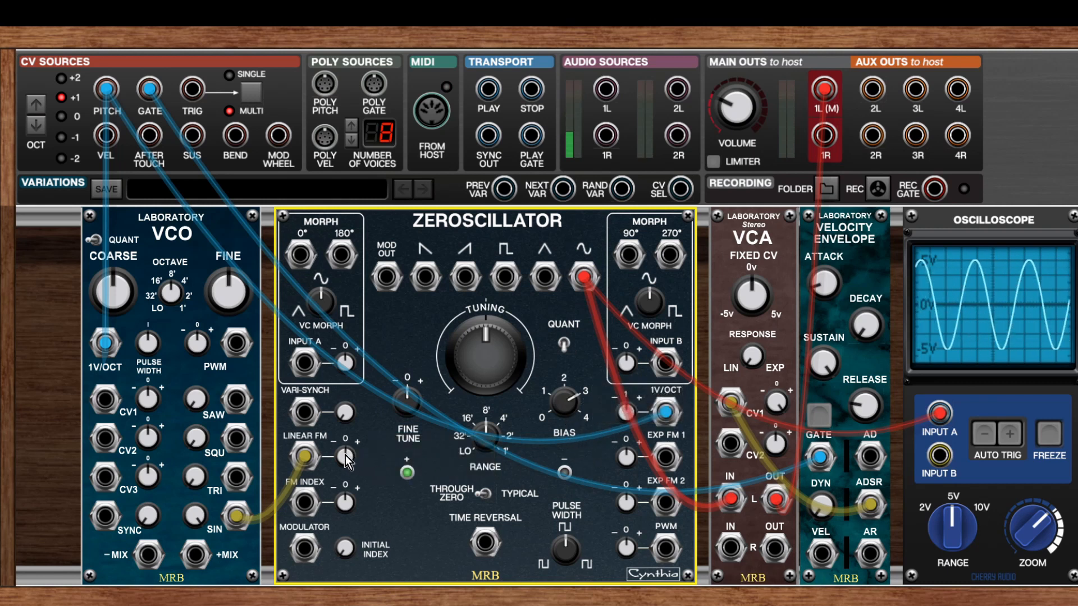
drag(345, 456, 494, 445)
drag(564, 403, 592, 473)
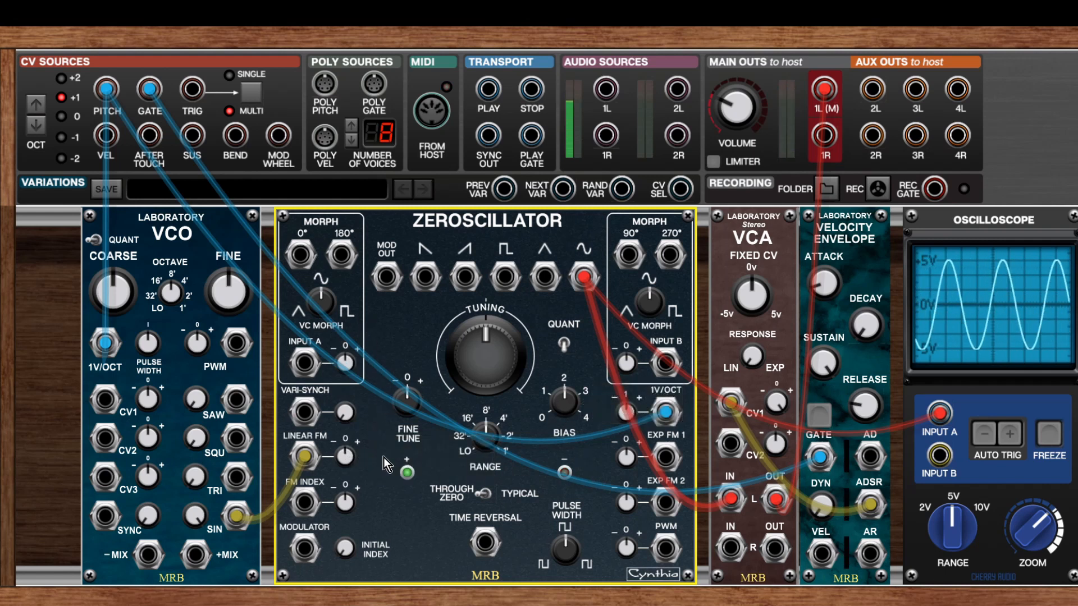
drag(346, 457, 396, 447)
drag(567, 401, 575, 462)
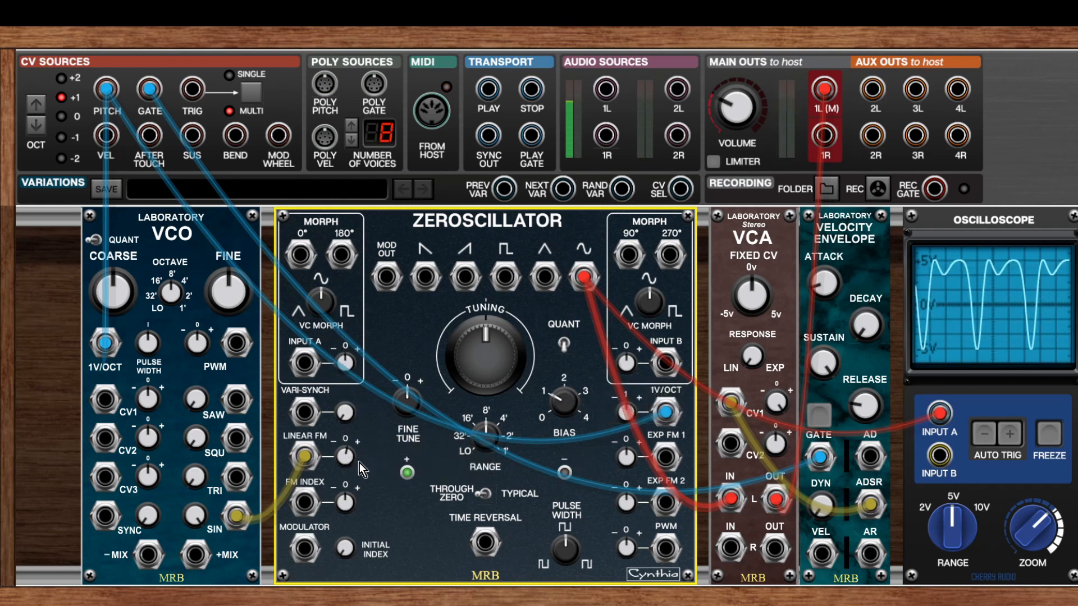
drag(349, 457, 415, 466)
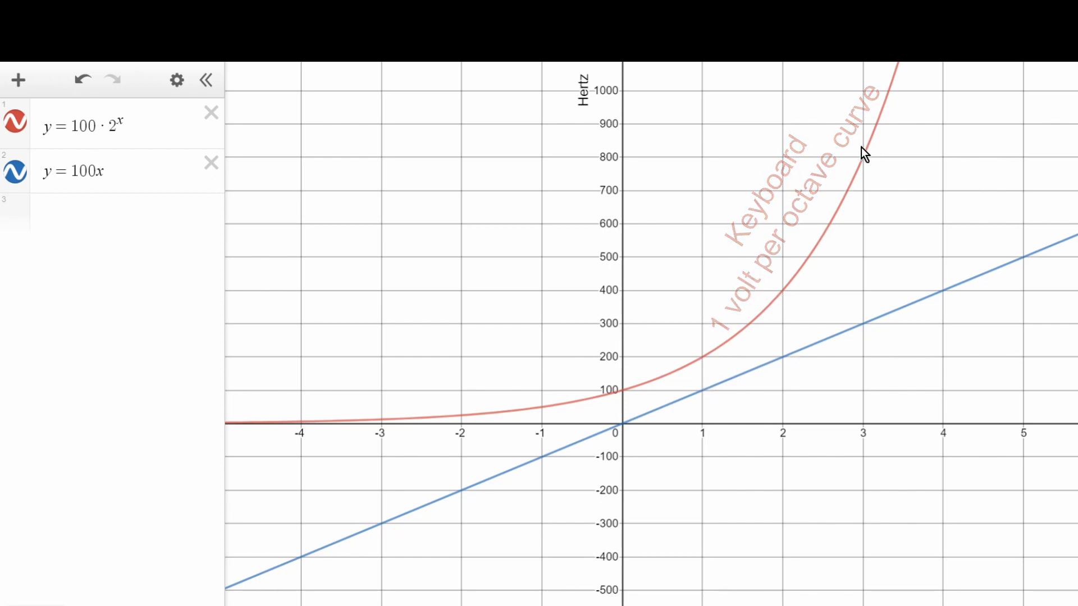
Step: Switch to the graphing calculator and change the linear equation to y = 100x + 200
drag(921, 126, 1010, 137)
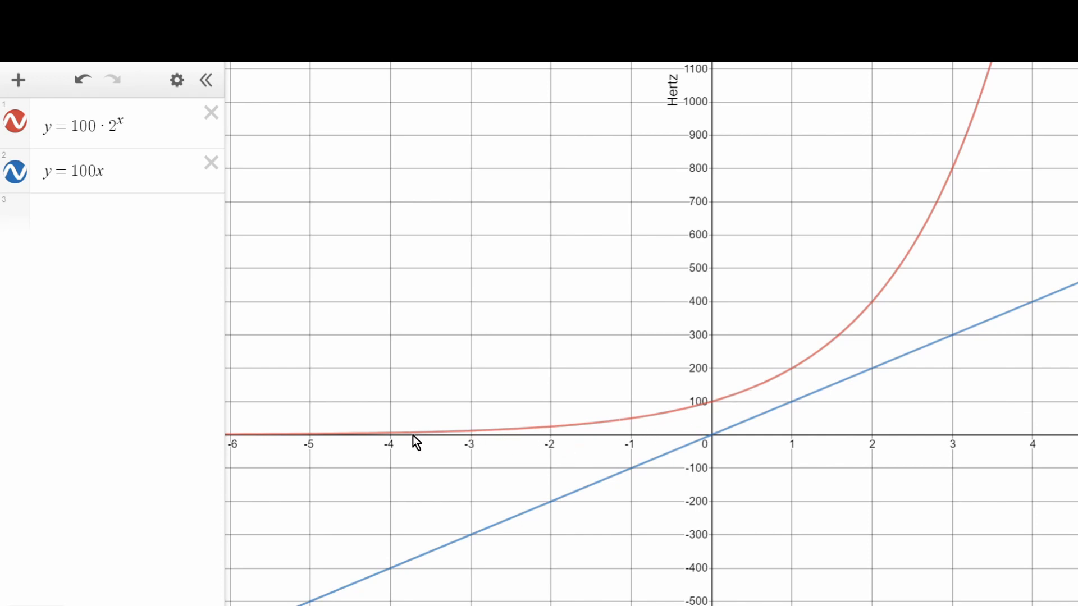
drag(314, 392, 234, 352)
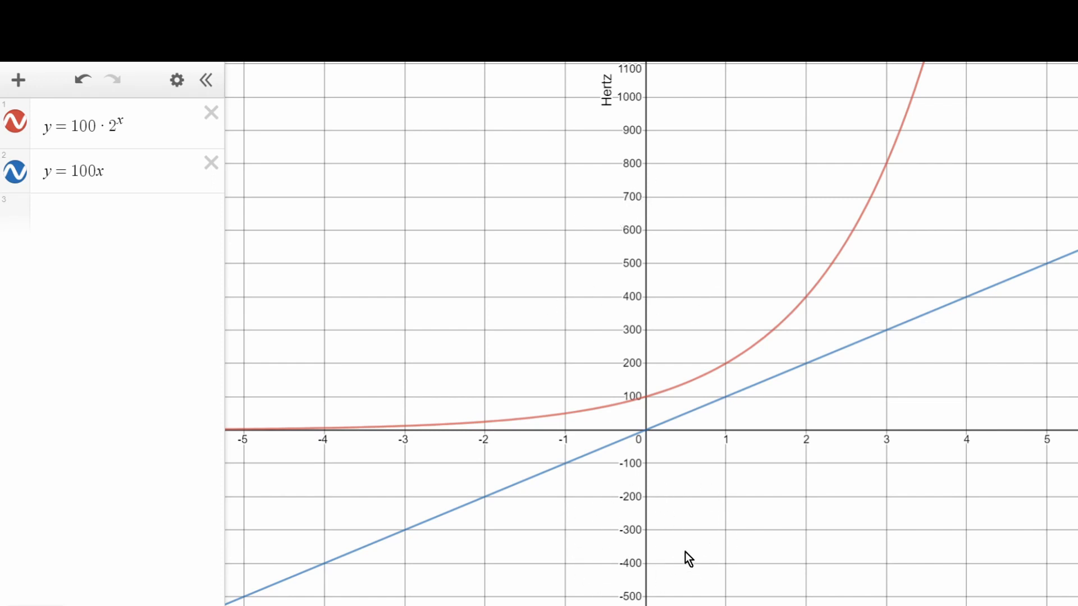
mouse_move(617, 529)
mouse_down()
mouse_move(710, 521)
mouse_move(578, 517)
mouse_move(605, 534)
mouse_up()
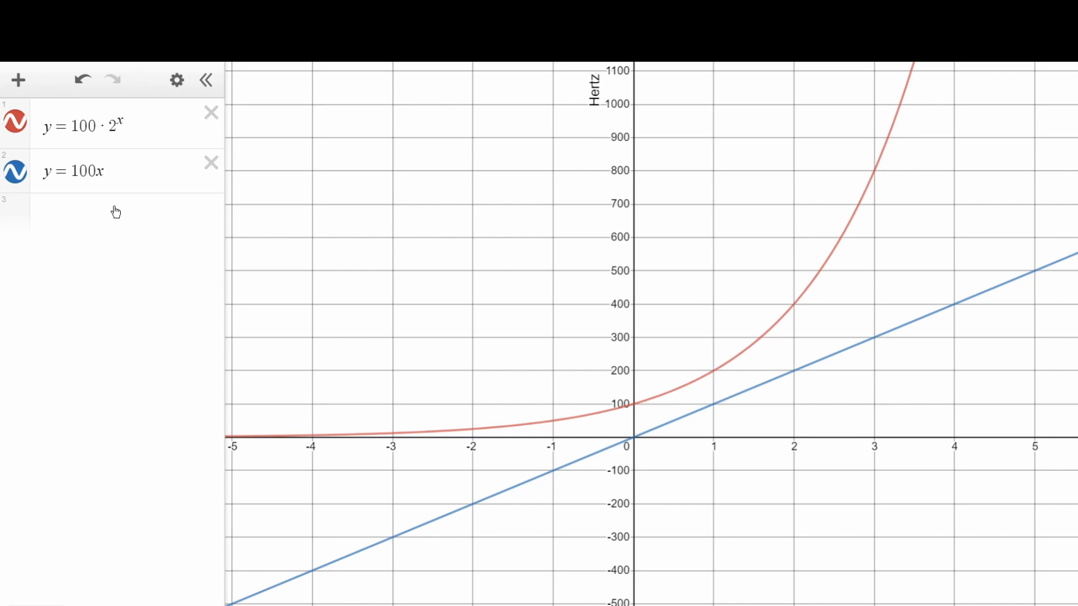
click(119, 170)
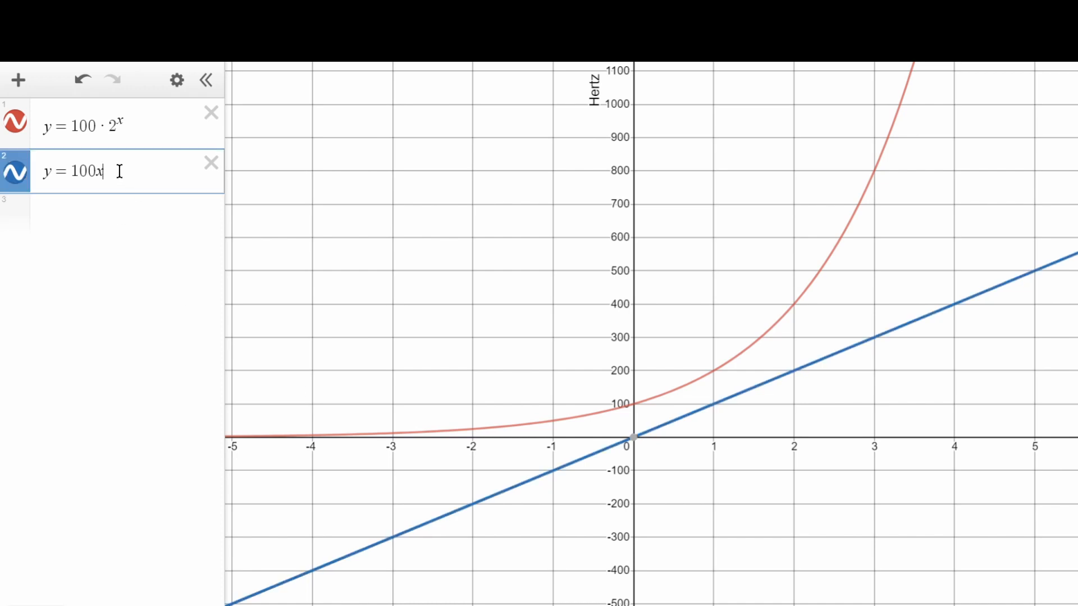
text(+ )
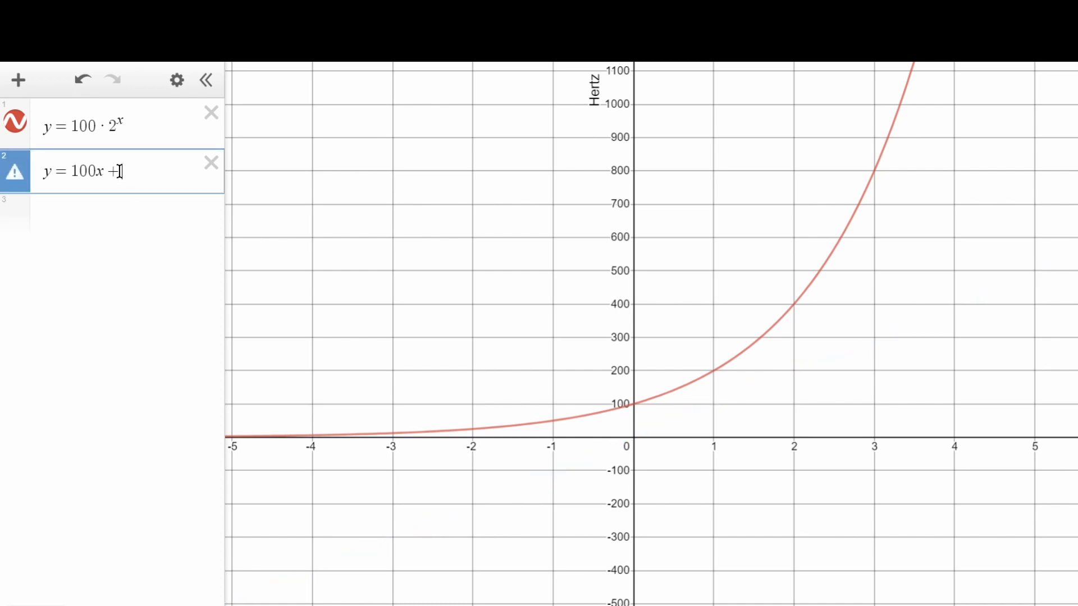
text(200)
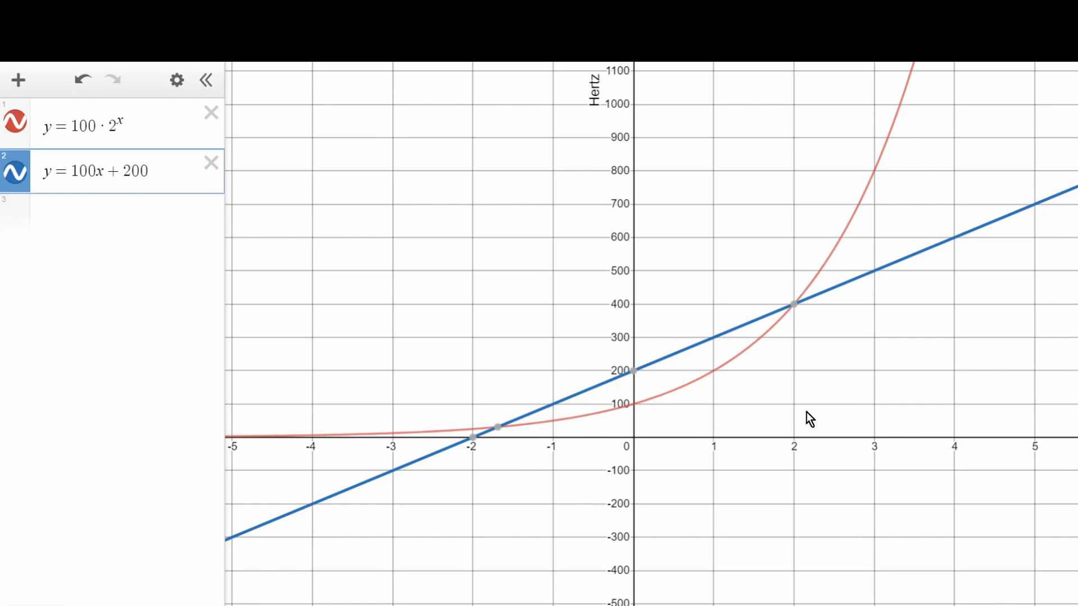
mouse_move(633, 372)
mouse_move(472, 443)
Step: Change the linear equation's offset to 100 and finally to 50, and inspect where the line crosses the axes
key(Left)
key(BackSpace)
text(1)
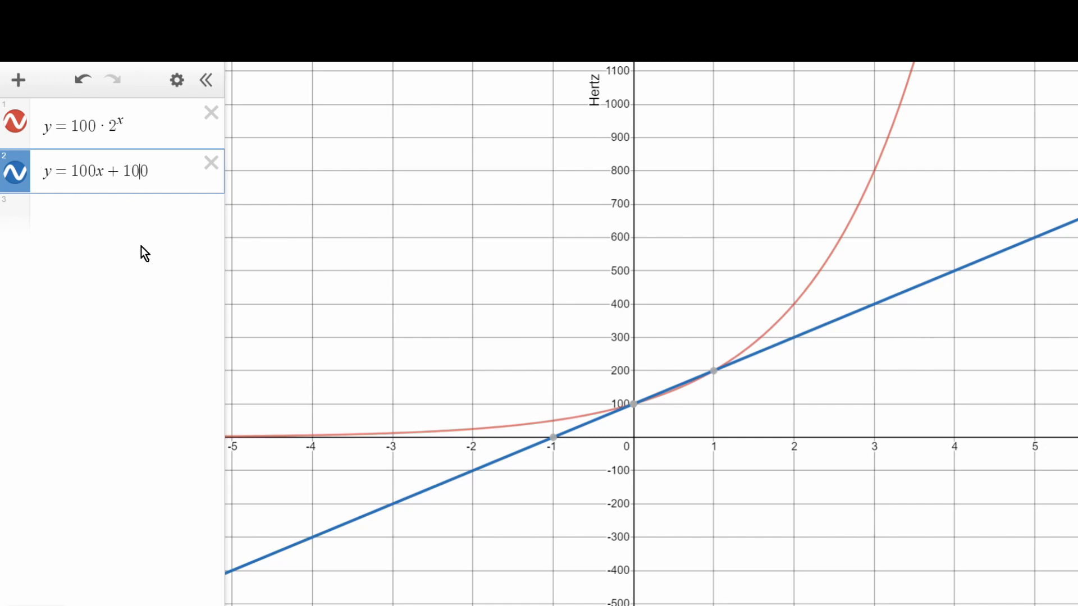
key(BackSpace)
key(BackSpace)
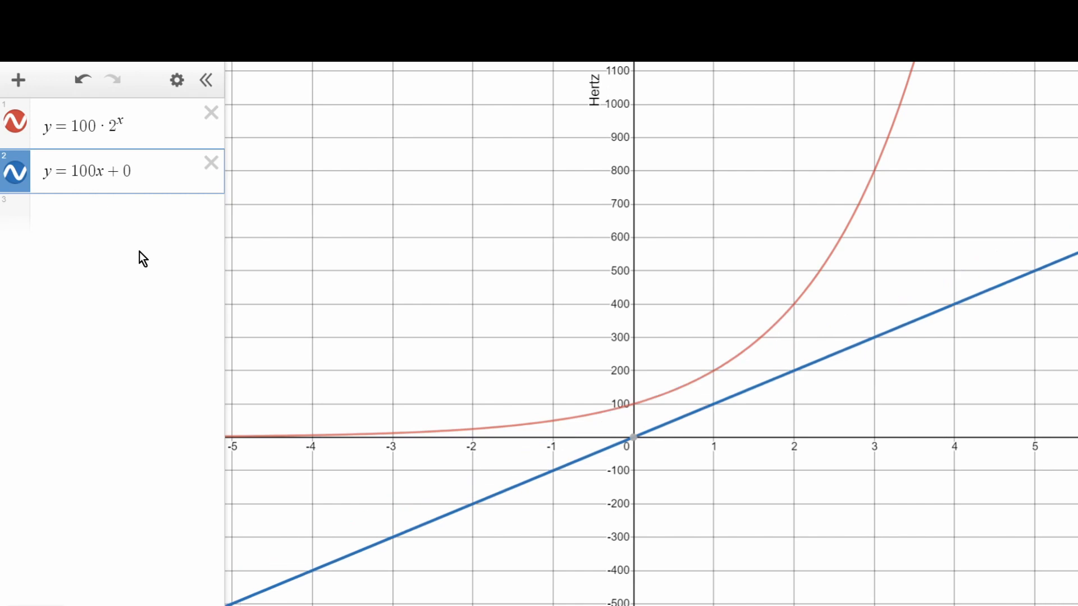
text(5)
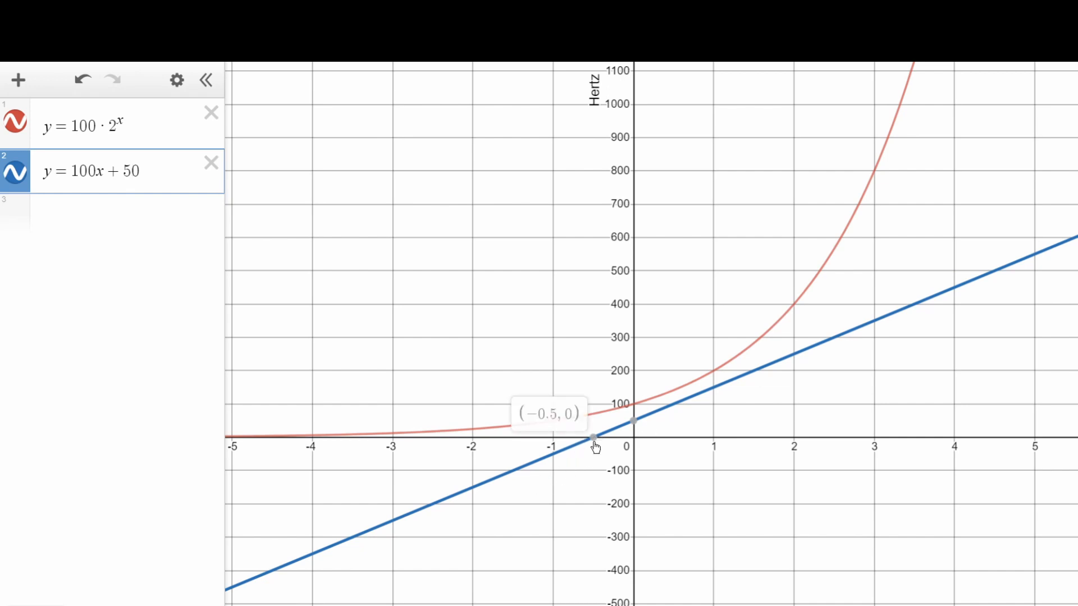
mouse_move(636, 428)
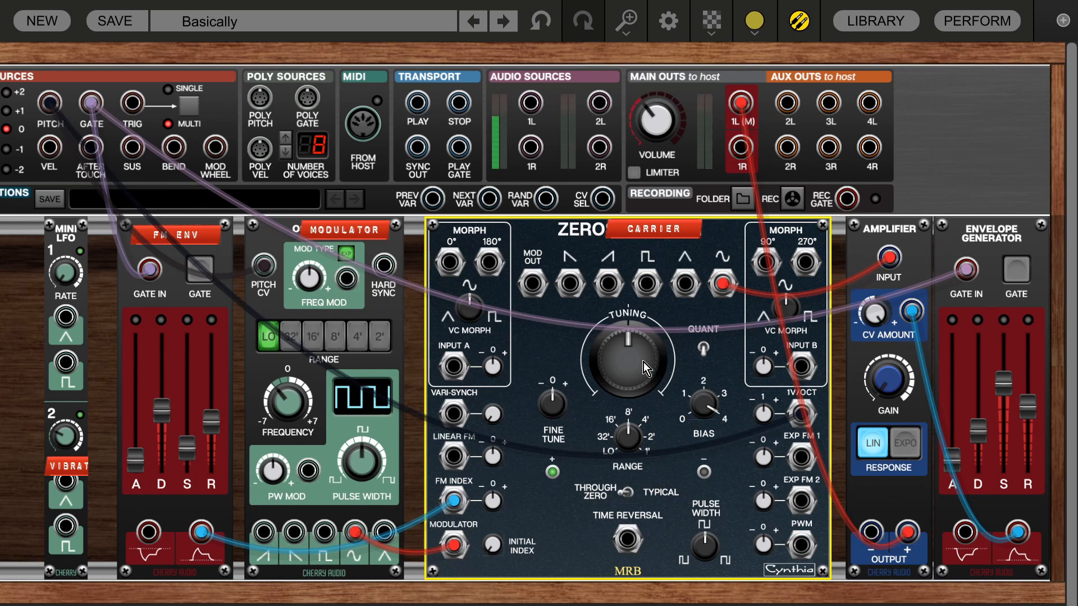
Step: In the modular patch "Basically", sweep the carrier's Coarse Tune, toggle its quantization on, and return the tuning to 0 semitones
mouse_move(632, 356)
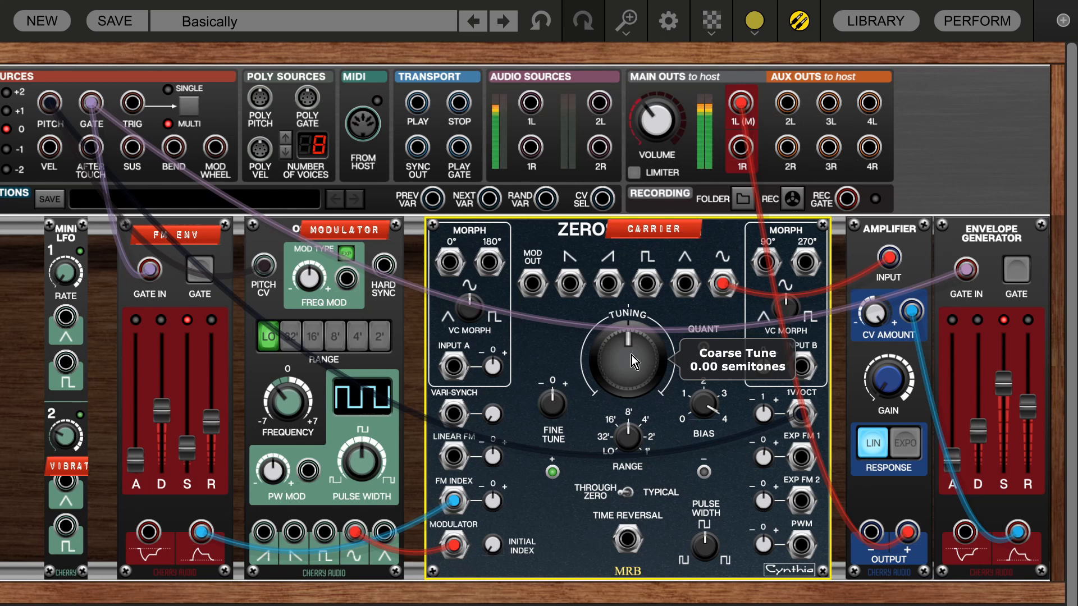
drag(631, 355, 670, 336)
double_click(621, 353)
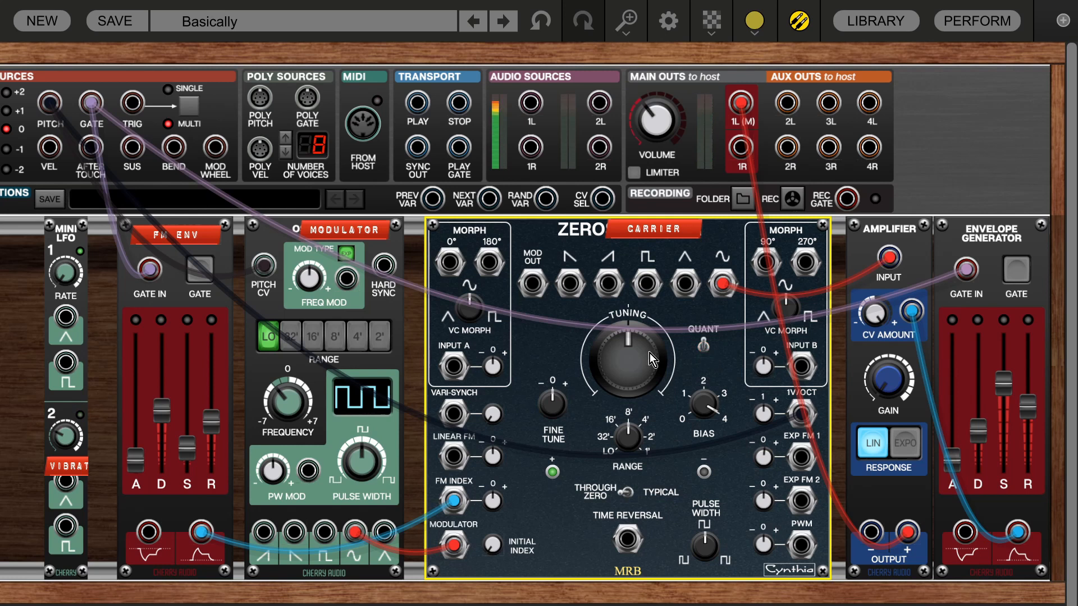
mouse_move(634, 353)
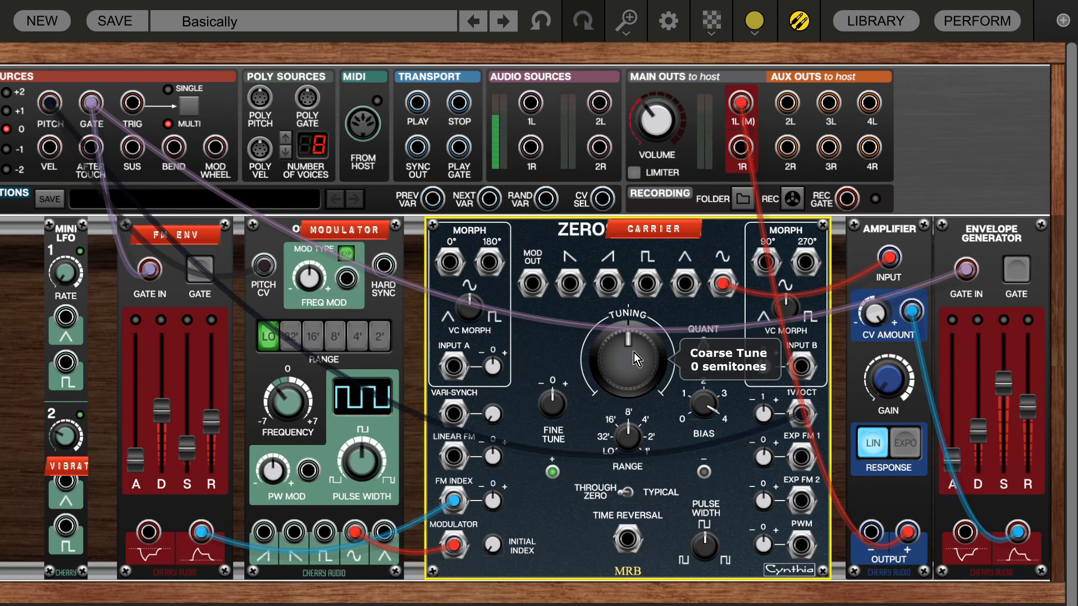
mouse_move(634, 353)
mouse_down()
mouse_move(626, 315)
mouse_move(630, 356)
mouse_up()
click(703, 349)
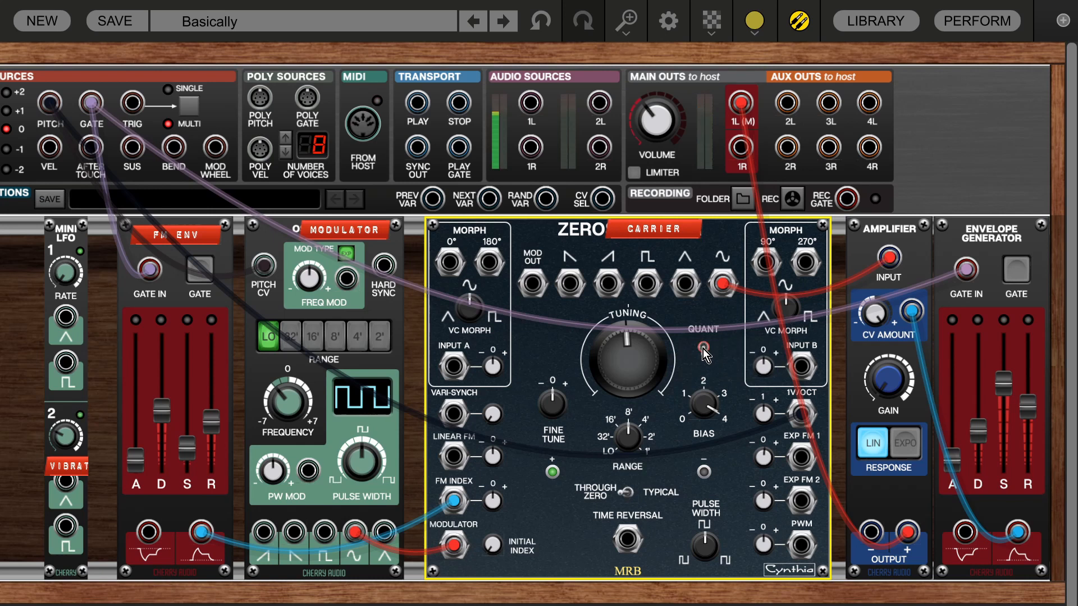
mouse_move(634, 357)
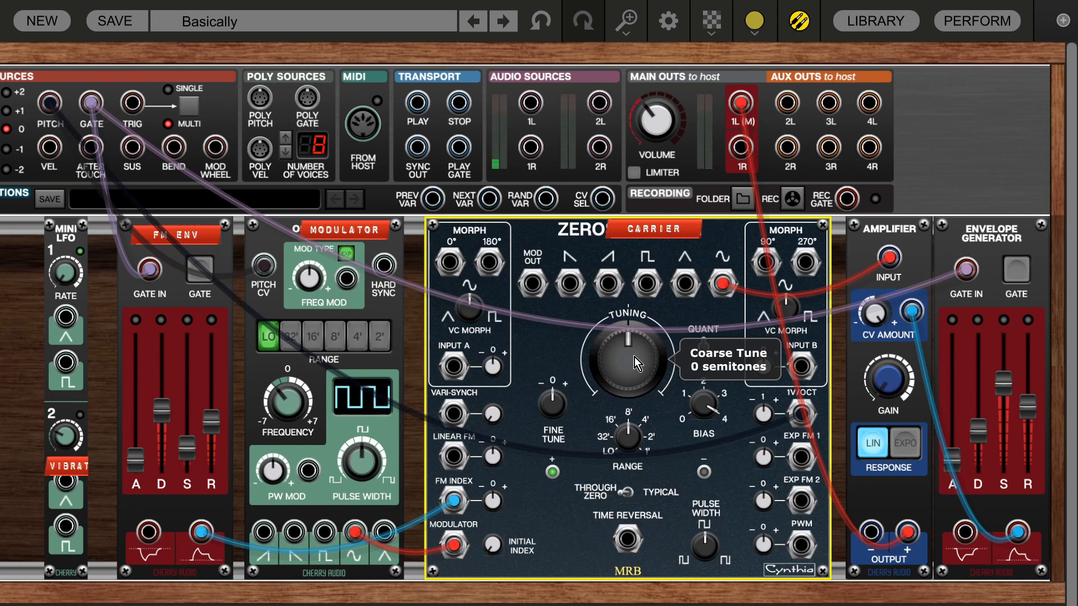
Step: Try other octave settings on the carrier's Range control and return it to 8'
click(278, 407)
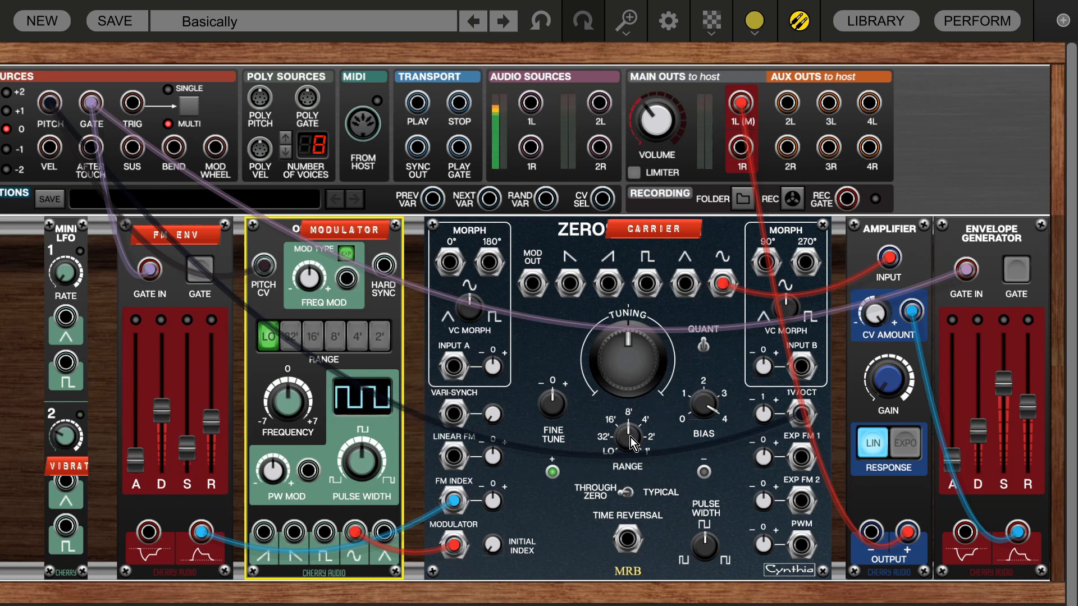
mouse_move(631, 443)
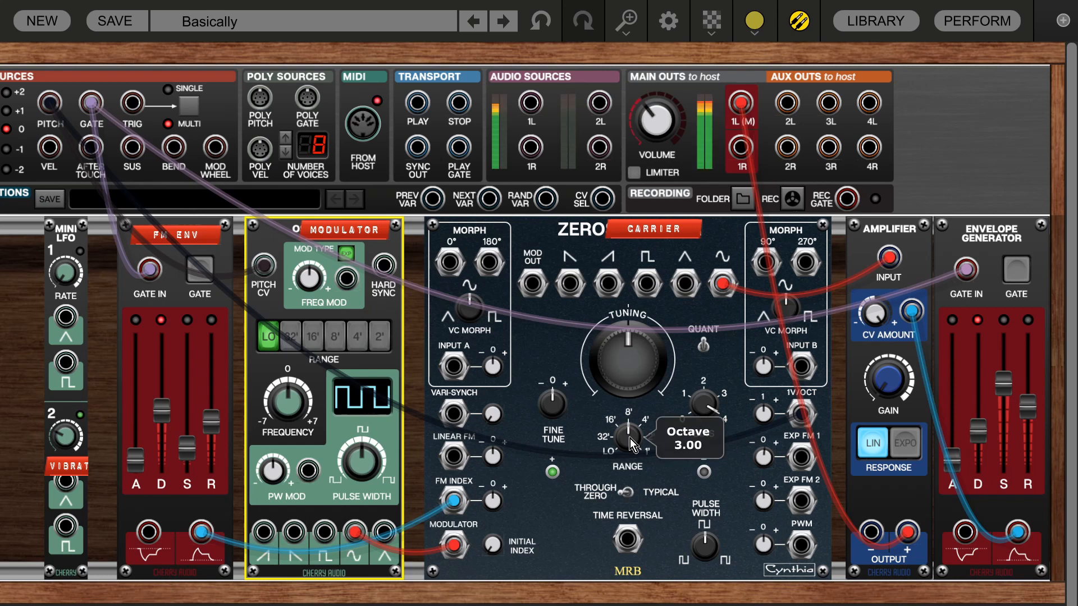
drag(631, 444, 667, 447)
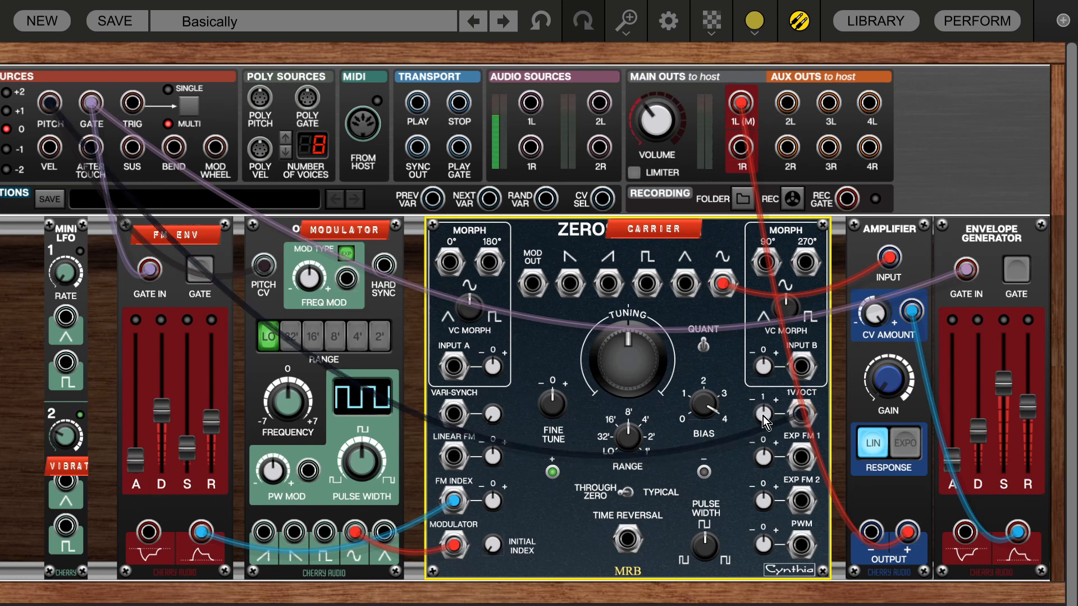
Step: Try a lower 1V/Oct tracking amount on the carrier and return it to 1.00
mouse_move(763, 416)
mouse_move(765, 415)
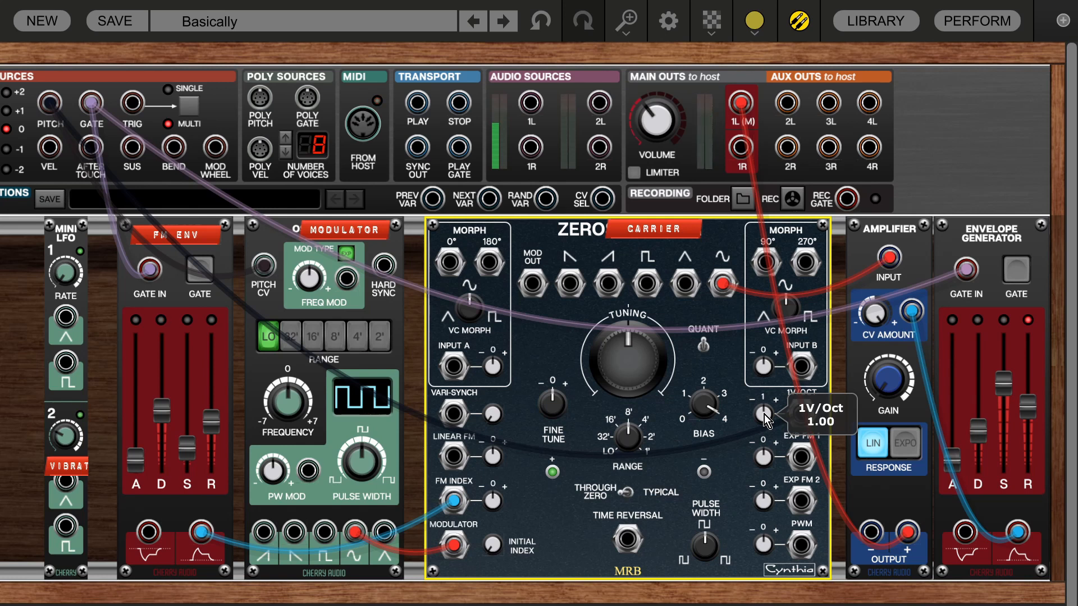
drag(766, 418, 780, 475)
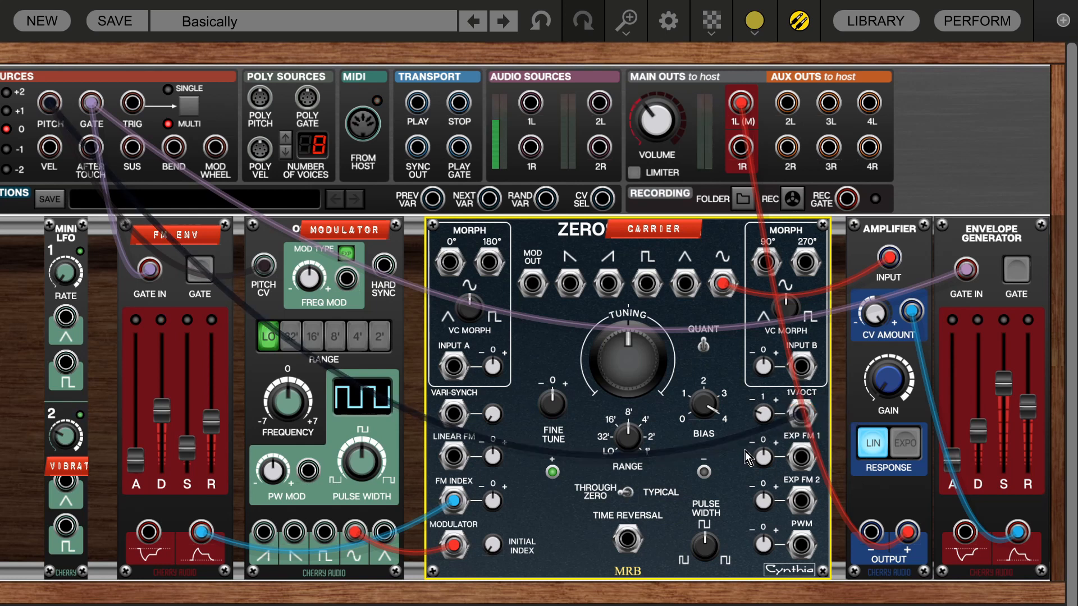
drag(763, 416, 744, 301)
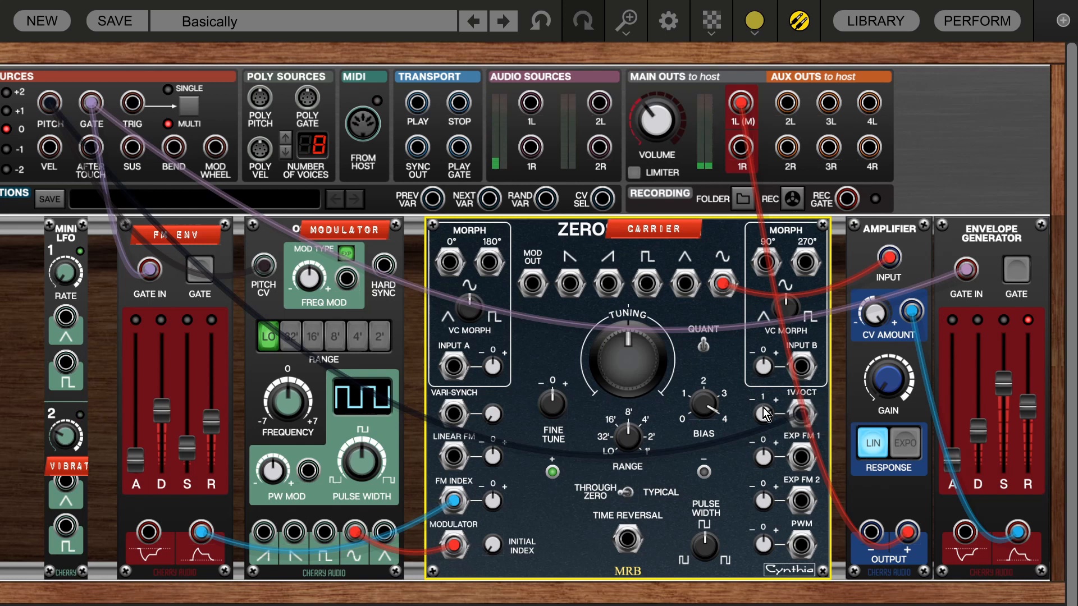
mouse_move(763, 416)
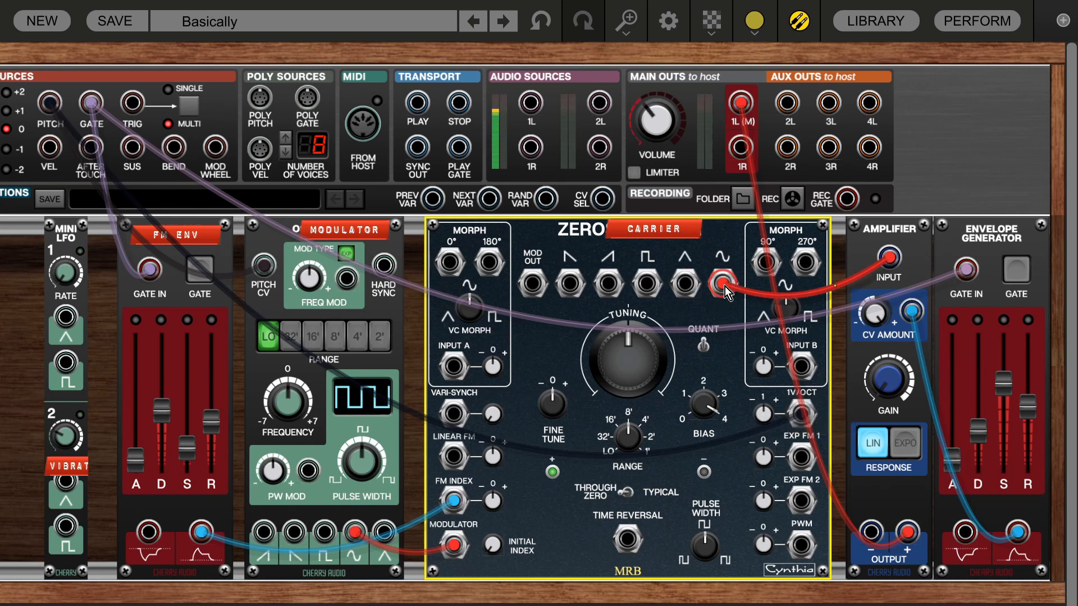
Step: Feed the amplifier from the carrier's square output and modulate its pulse width with Mini LFO 2's triangle output
drag(726, 287, 647, 284)
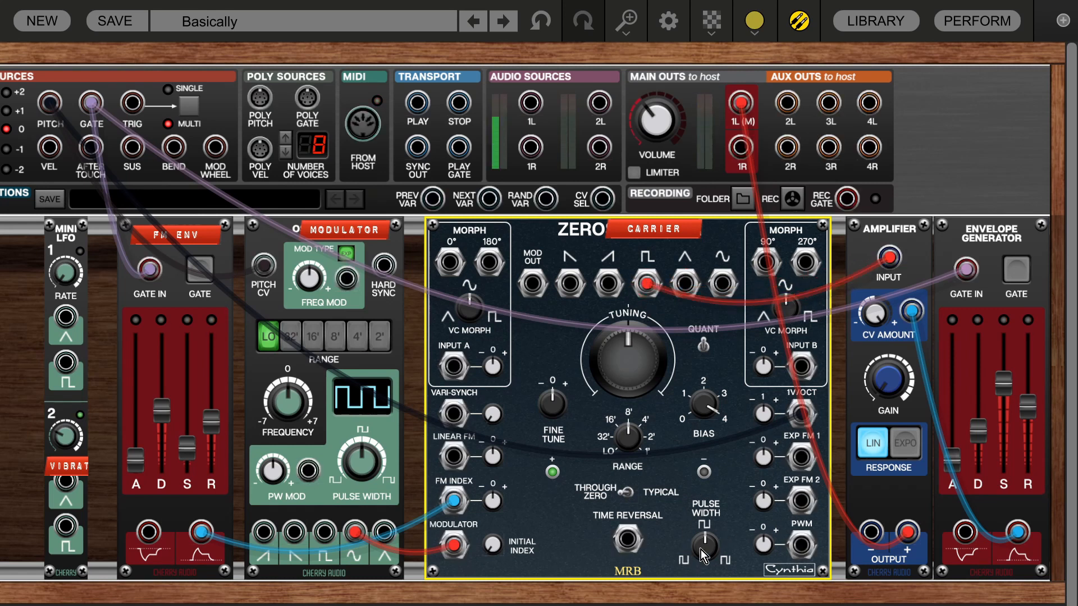
mouse_move(706, 551)
mouse_down()
mouse_move(707, 589)
mouse_move(709, 447)
mouse_move(711, 544)
mouse_up()
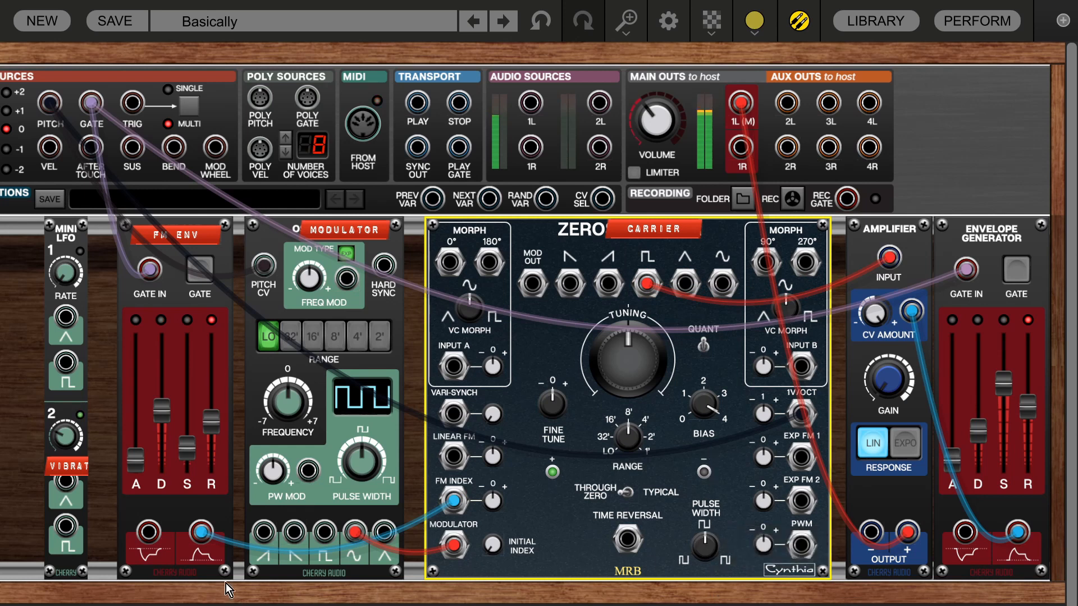
drag(66, 481, 752, 537)
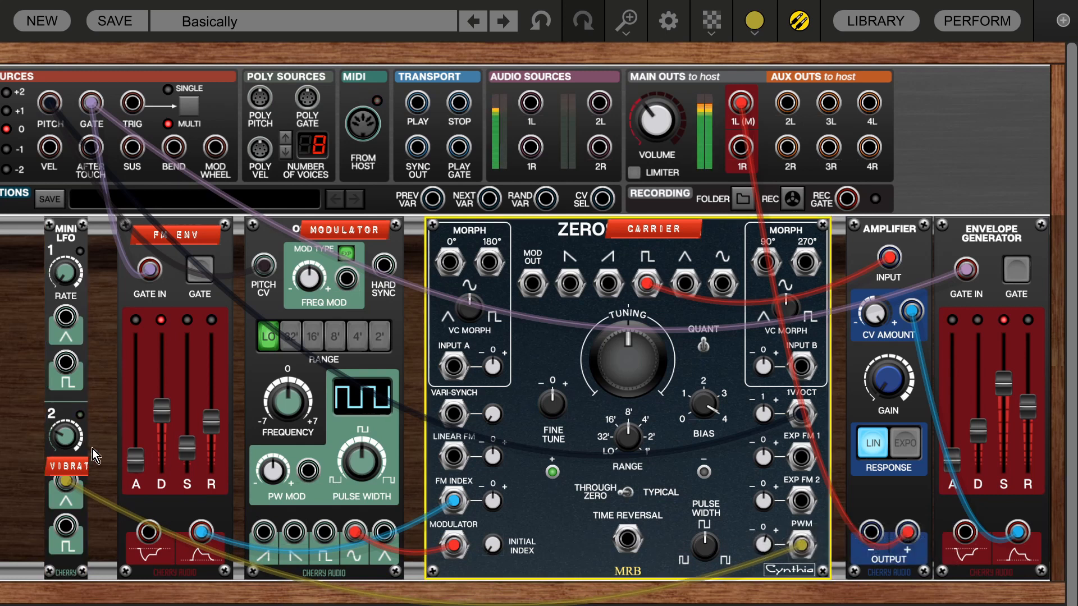
drag(765, 542, 821, 539)
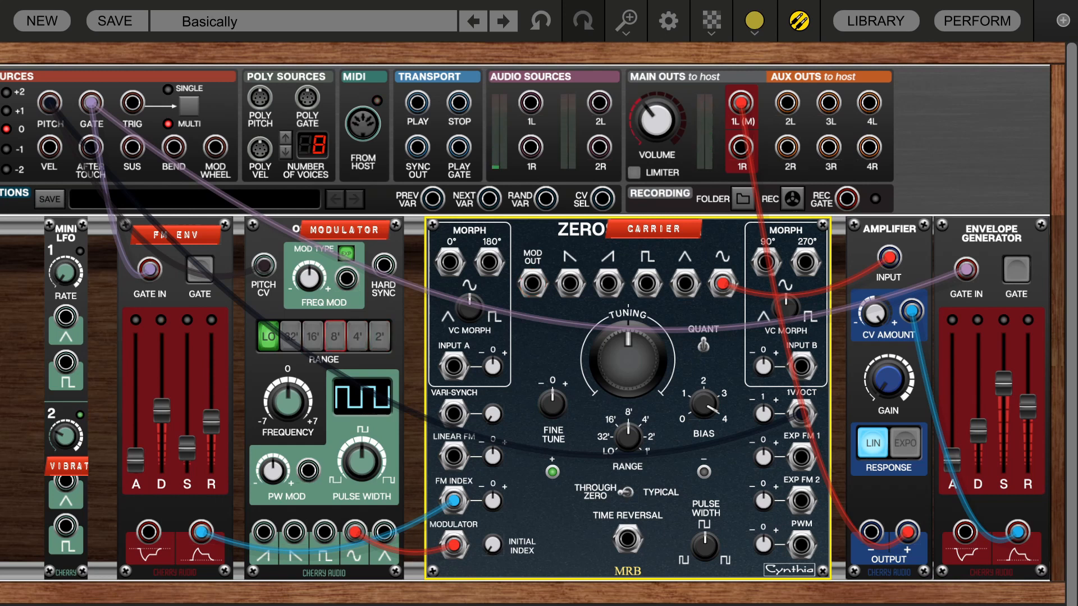
Step: Set the modulator oscillator's range to 8'
click(335, 337)
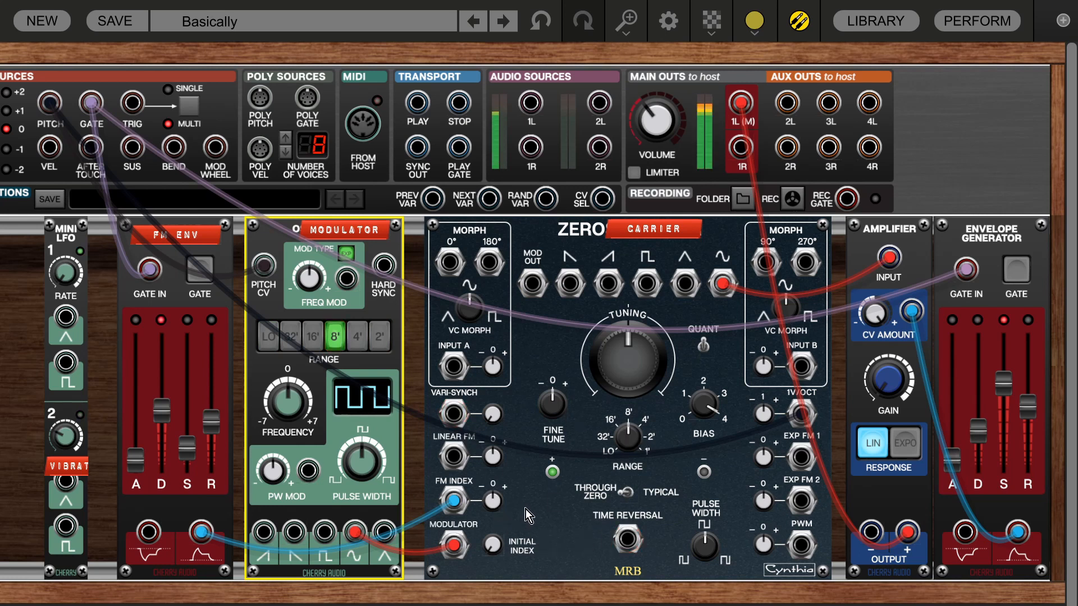
Step: Raise the carrier's FM Index amount and set the FM envelope's attack time to 185.2 ms
mouse_move(494, 503)
drag(494, 502, 480, 395)
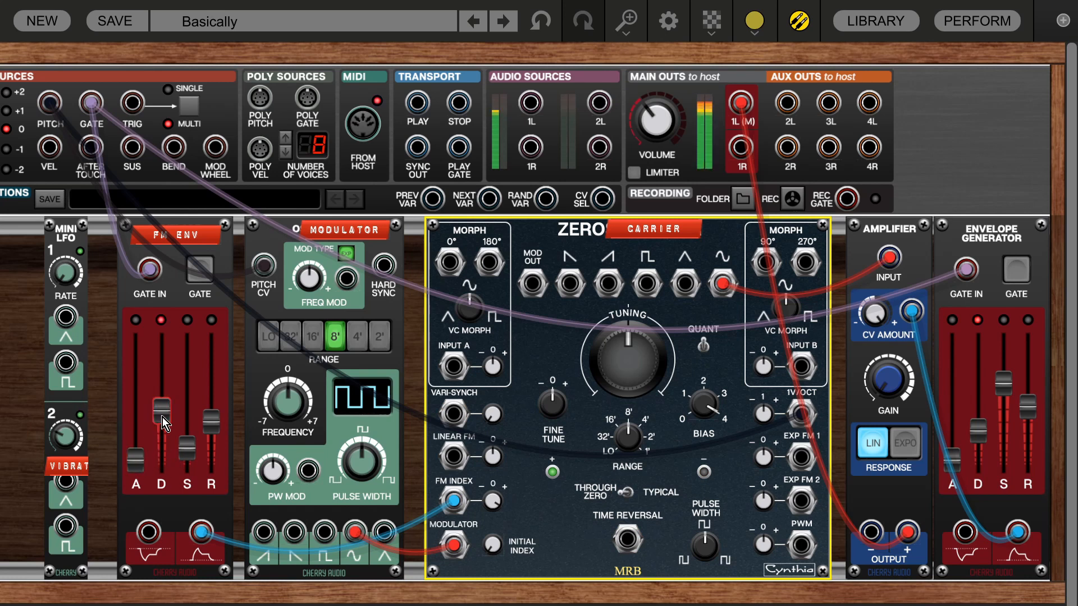
drag(137, 463, 133, 429)
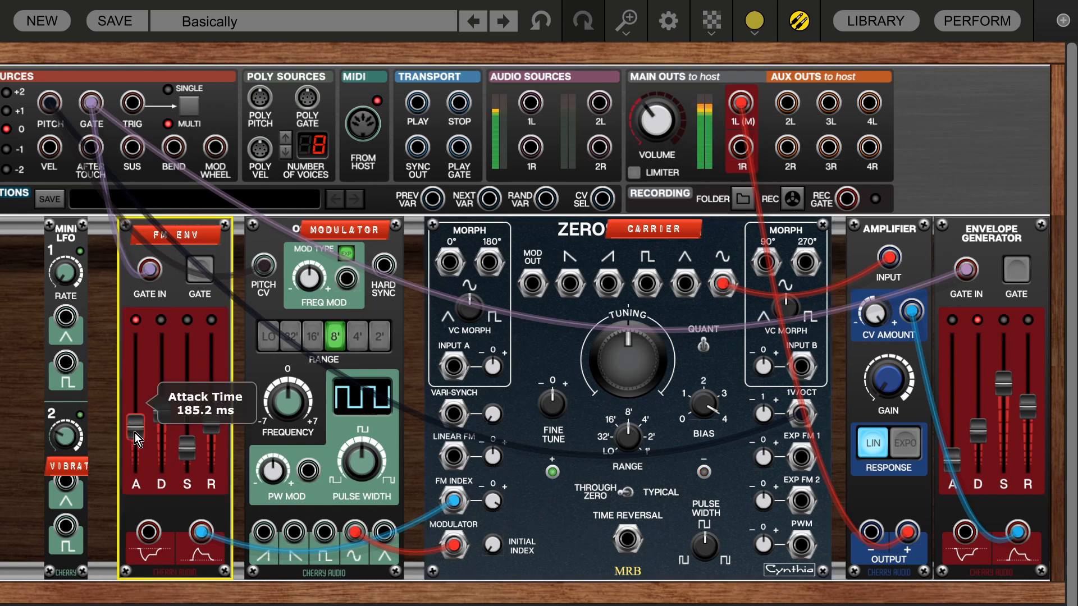
click(488, 504)
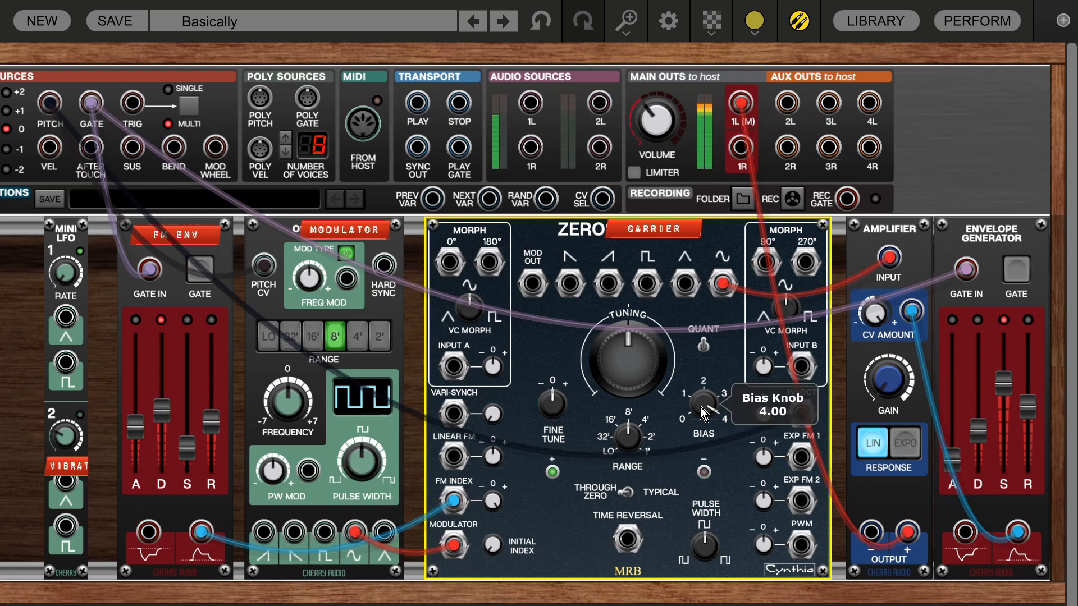
Step: Step the carrier's Bias down to 1.00 and return it to 4.00
drag(700, 408, 723, 456)
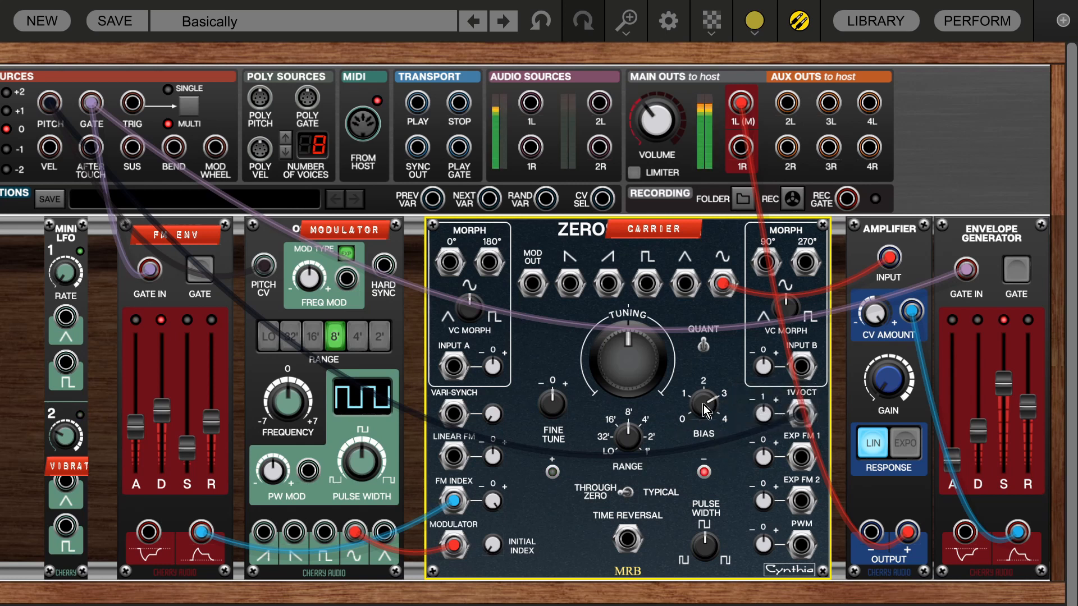
drag(705, 406, 733, 452)
drag(704, 403, 727, 450)
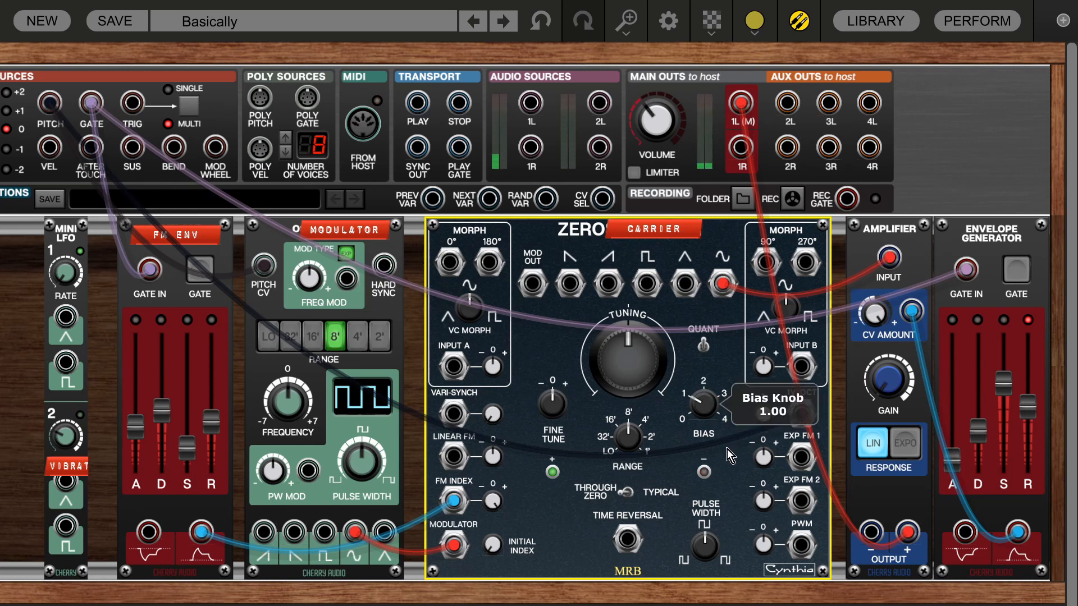
drag(705, 406, 719, 320)
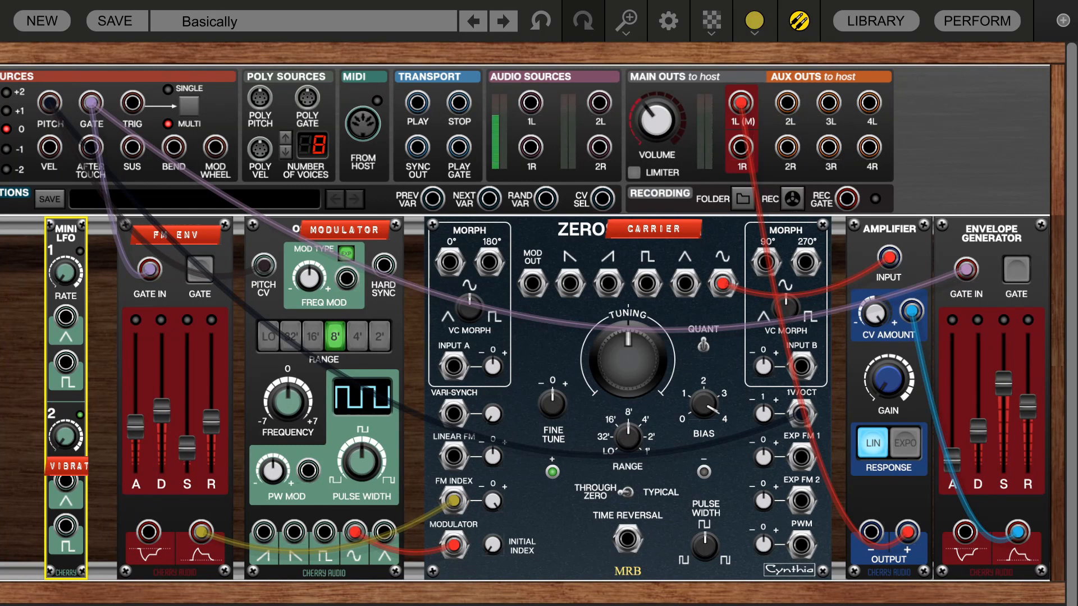
Step: Try a lower FM Index amount with the carrier's Bias at 3.00, and return the Bias to 4.00
drag(492, 501, 536, 605)
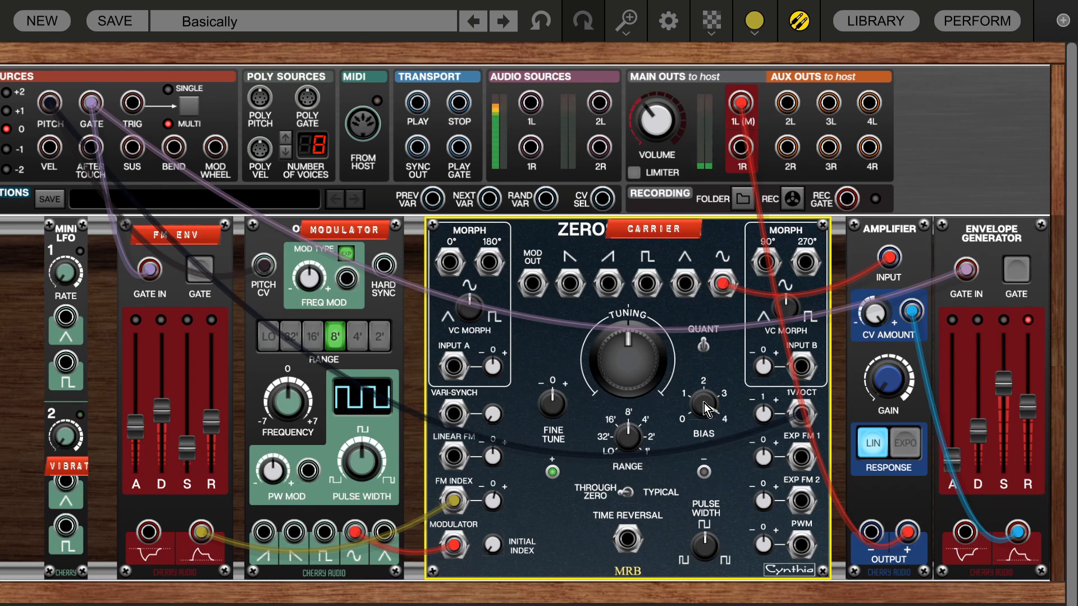
drag(704, 407, 708, 447)
mouse_move(699, 407)
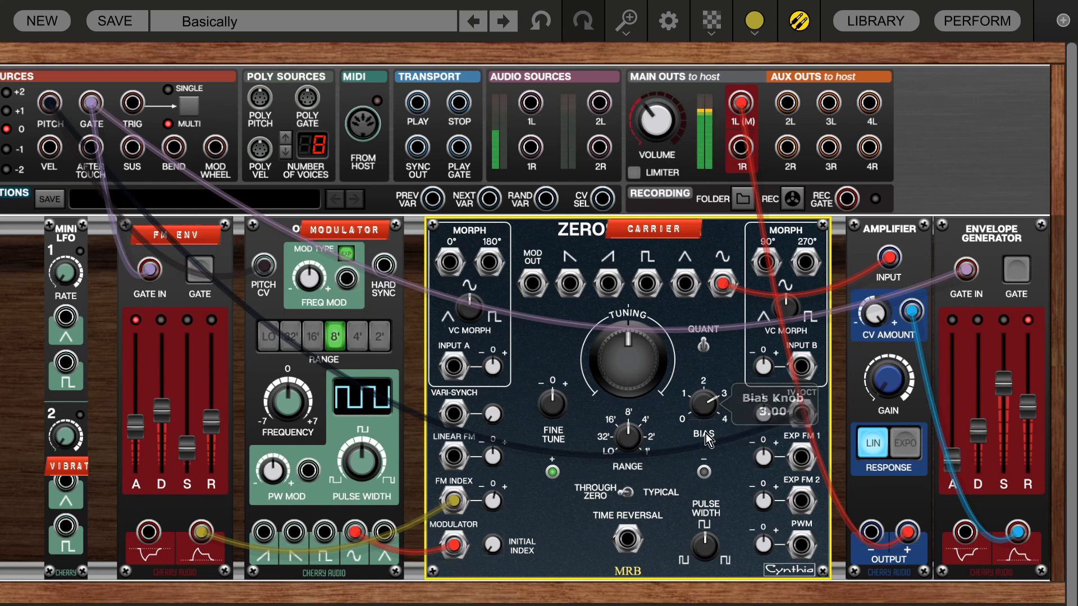
drag(706, 434, 666, 348)
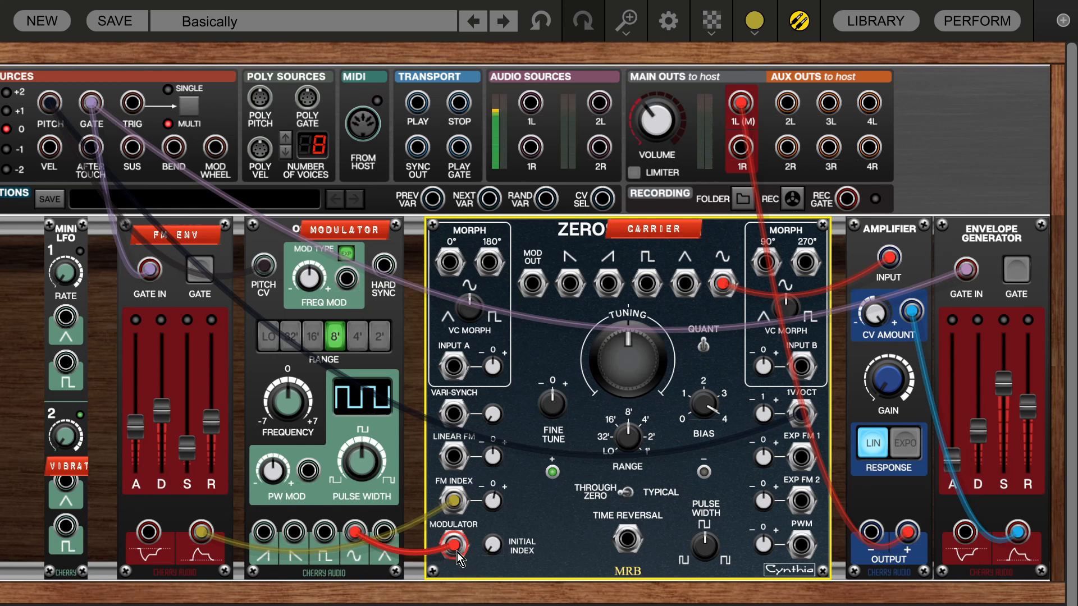
mouse_move(497, 508)
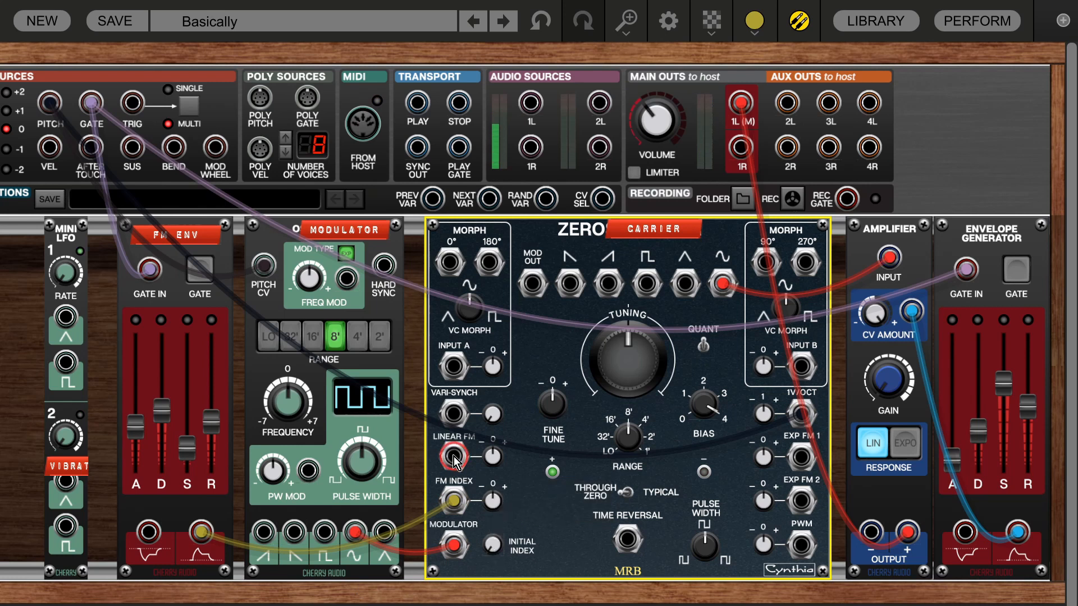
Step: Patch Mini LFO 2's triangle output to the carrier's Linear FM input, set its rate to 4.01 Hz, and raise the Linear FM amount
drag(454, 457, 66, 482)
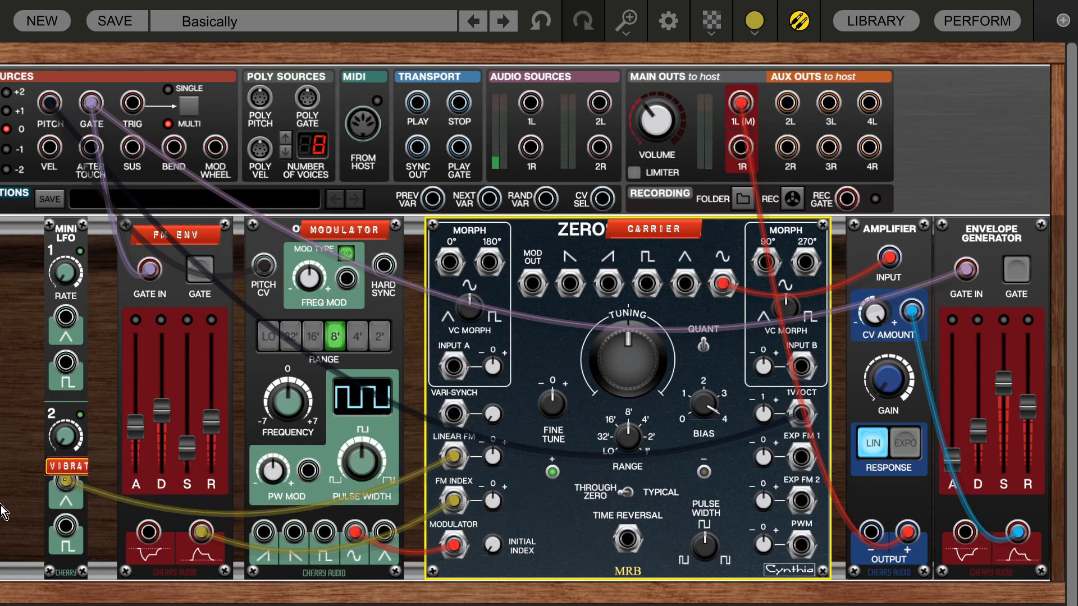
drag(66, 432, 50, 384)
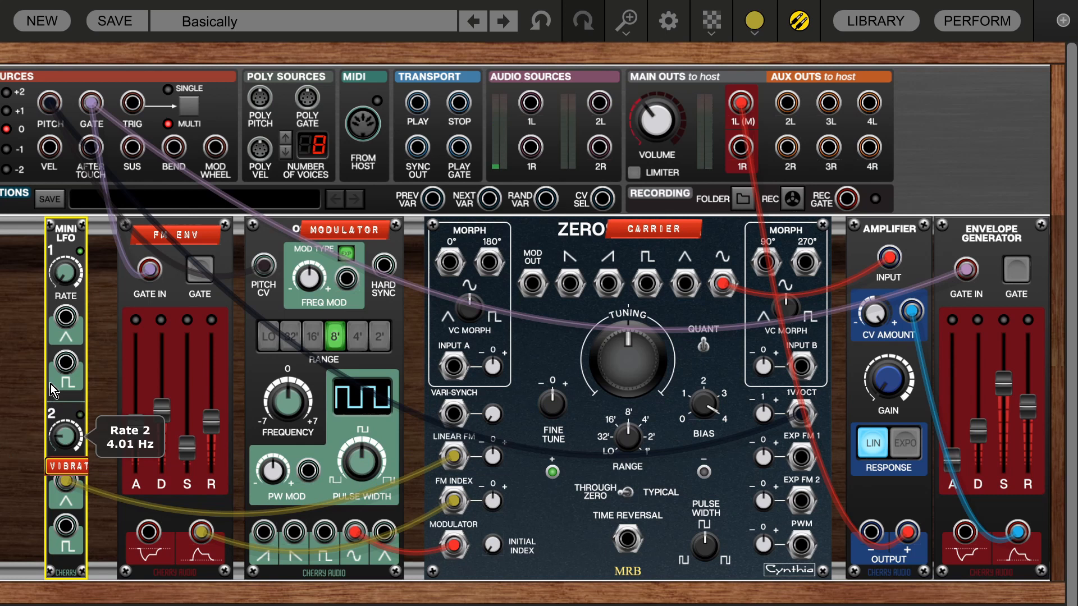
click(493, 458)
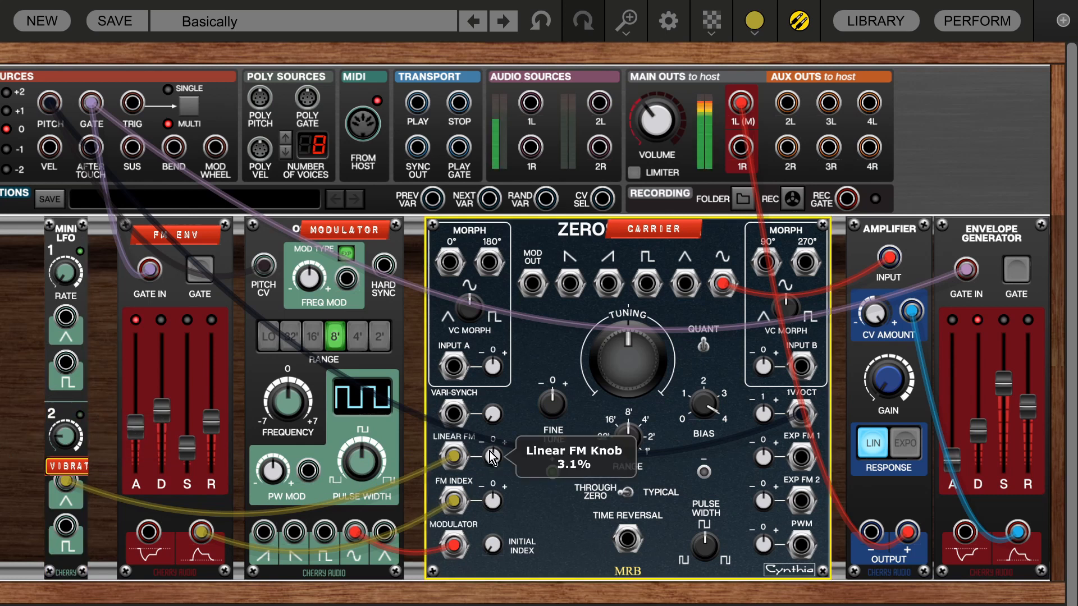
drag(493, 457, 483, 430)
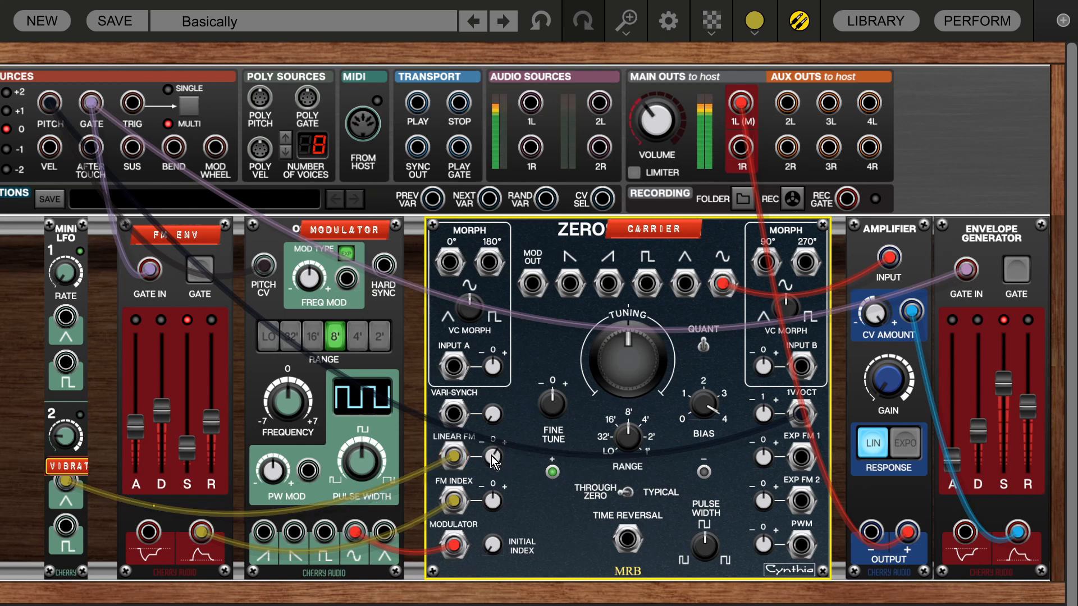
drag(493, 460, 474, 399)
Step: Try a lower Bias on the carrier with the Linear FM vibrato and return it to 4.00
mouse_move(705, 403)
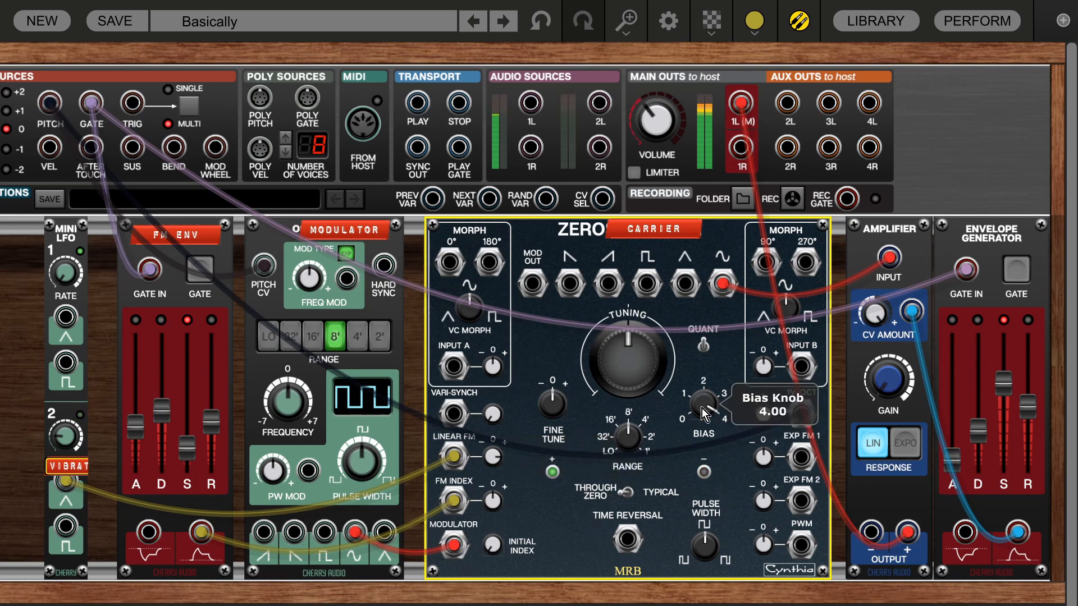
drag(703, 409, 725, 456)
drag(725, 457, 684, 389)
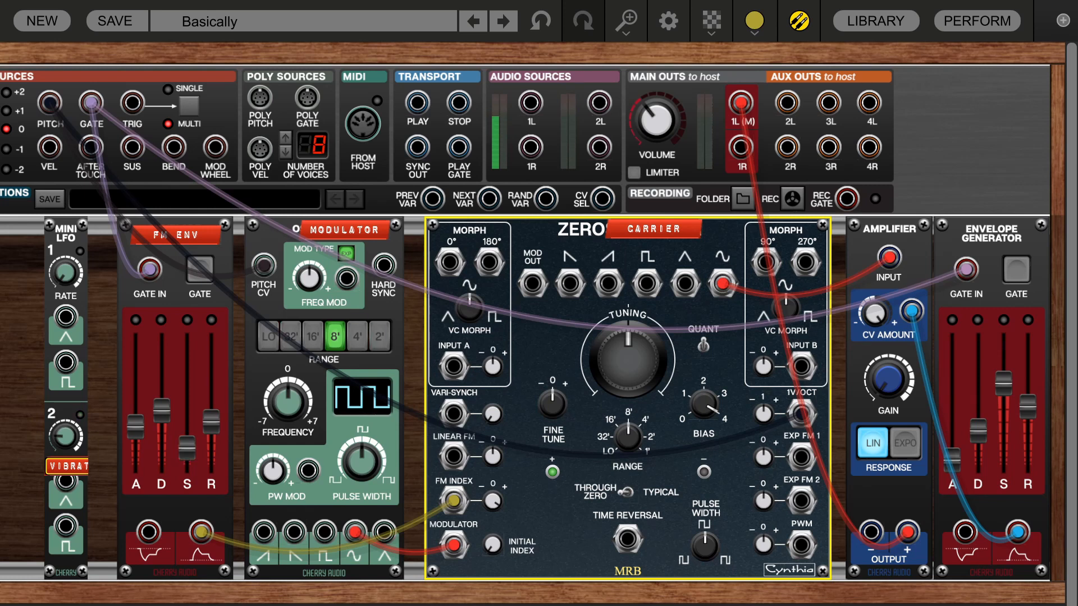
Step: Shorten the FM envelope's attack time to 2.4 ms and adjust the carrier's FM Index amount to 83.1%
drag(135, 427, 143, 462)
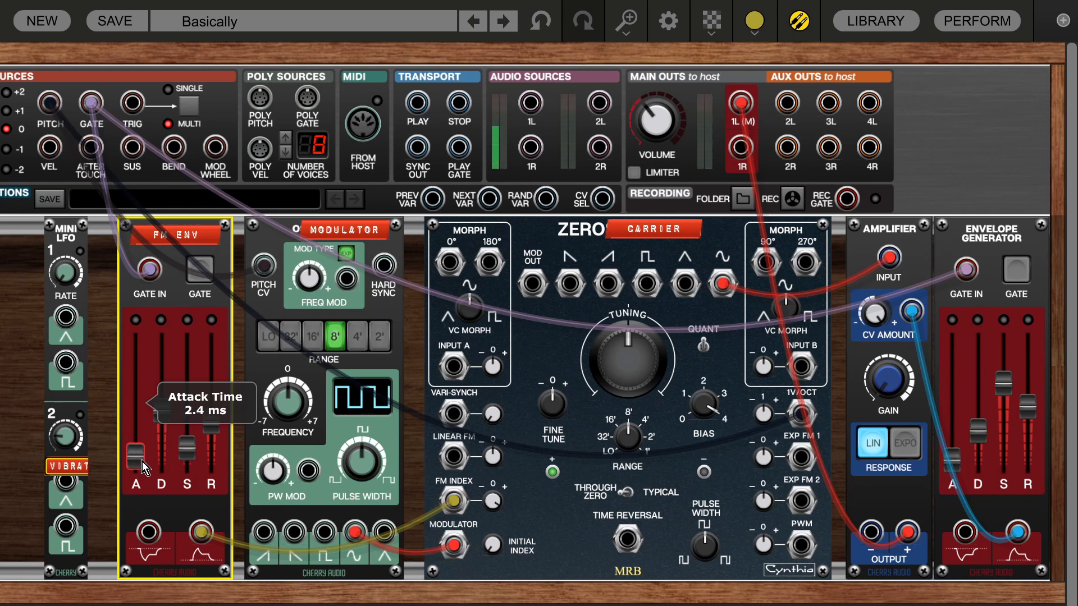
click(490, 507)
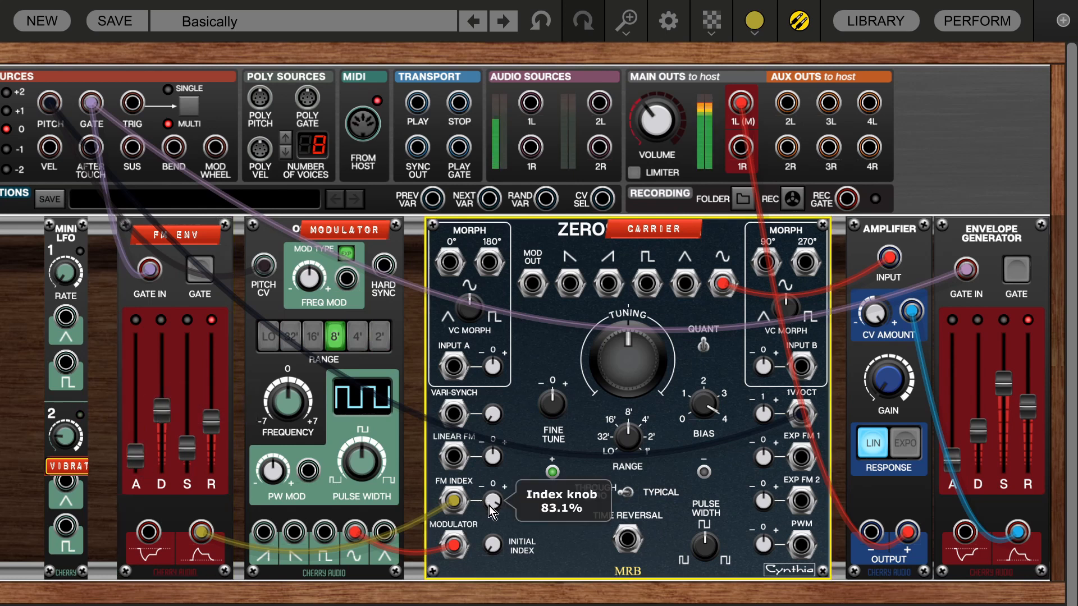
Step: Try the modulator oscillator's 4', 2', 16' and 32' range settings
click(359, 345)
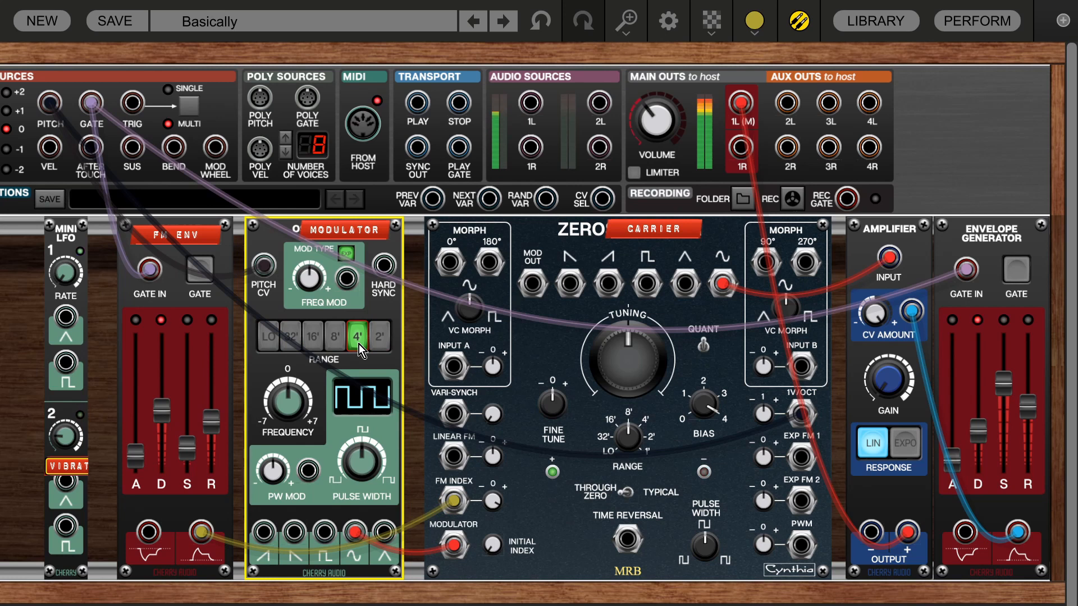
click(381, 338)
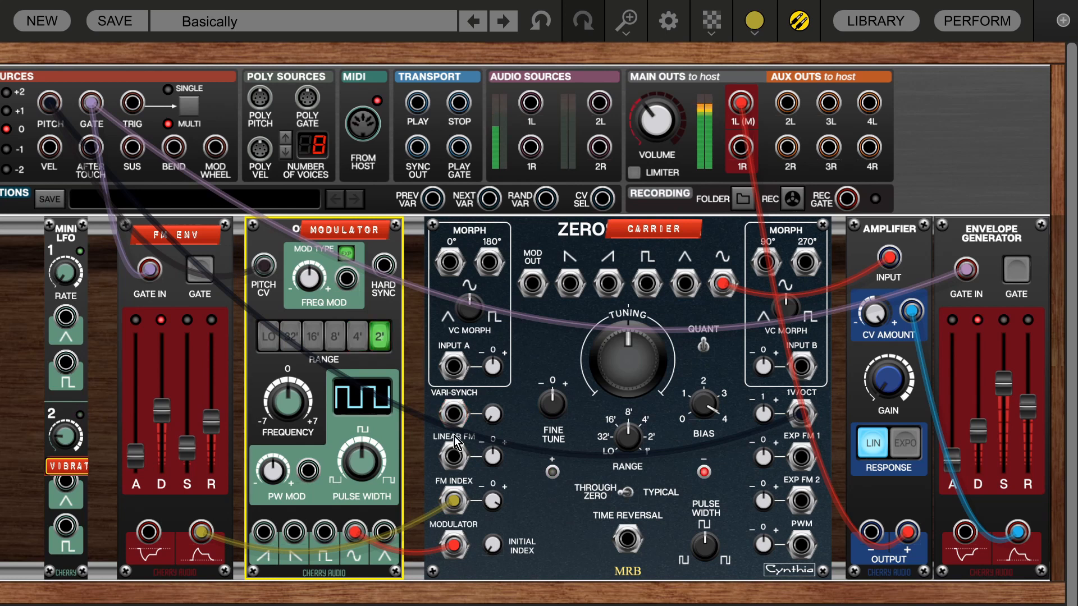
click(314, 337)
click(288, 338)
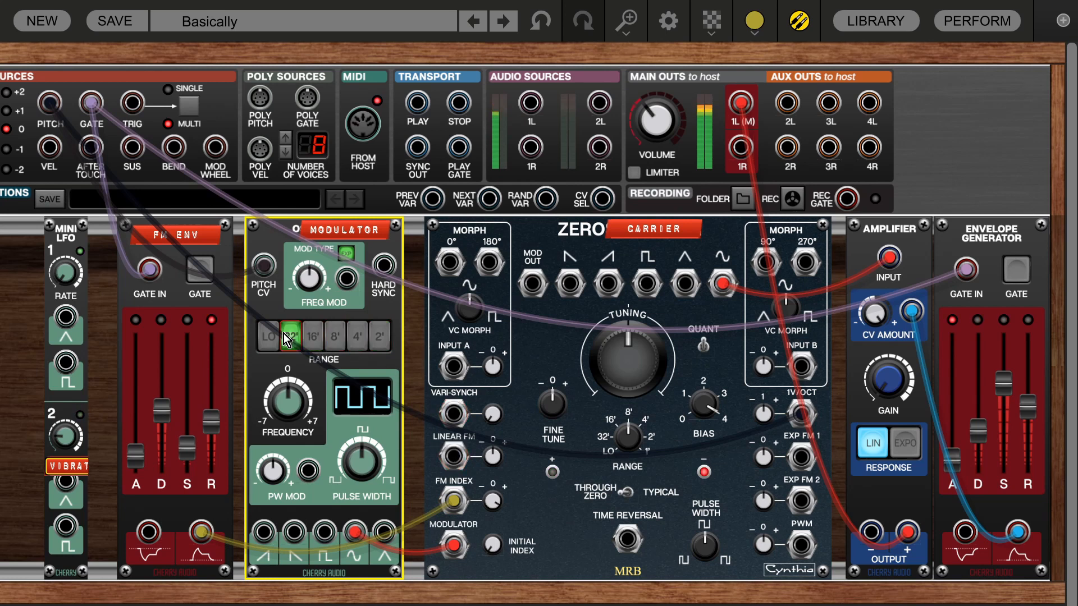
click(493, 501)
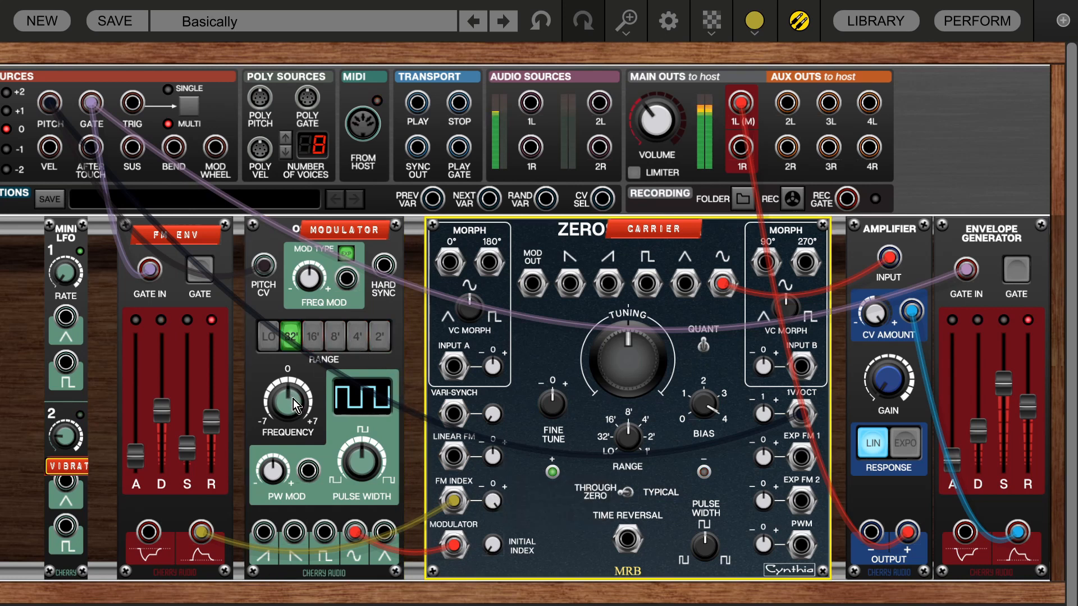
Step: Raise the modulator's Frequency above centre and try its ranges from 16' up to 2'
mouse_move(291, 409)
drag(292, 409, 258, 225)
click(313, 336)
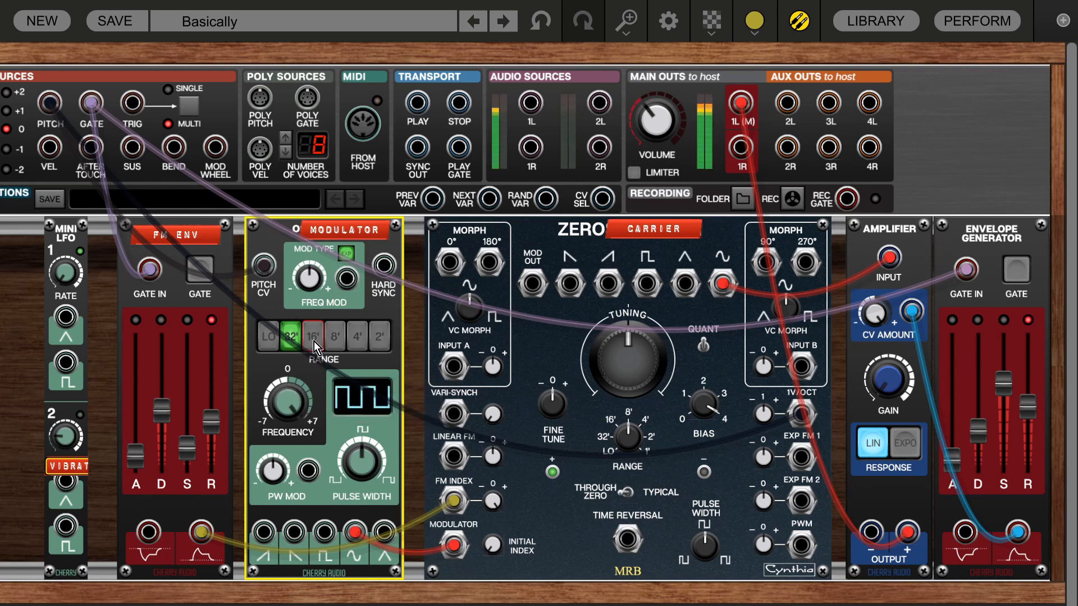
click(334, 338)
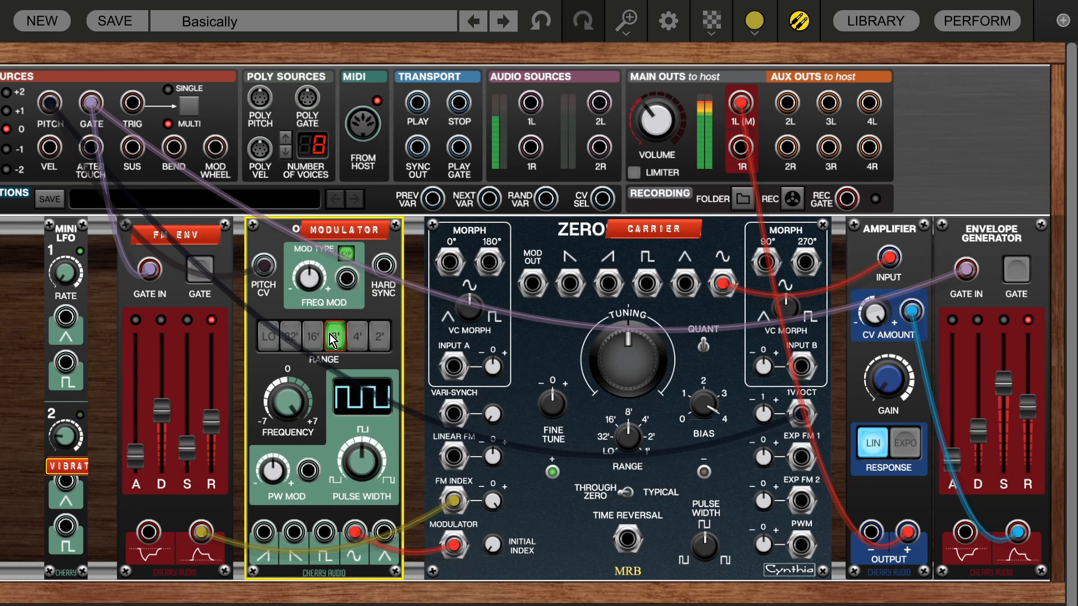
click(362, 337)
click(380, 337)
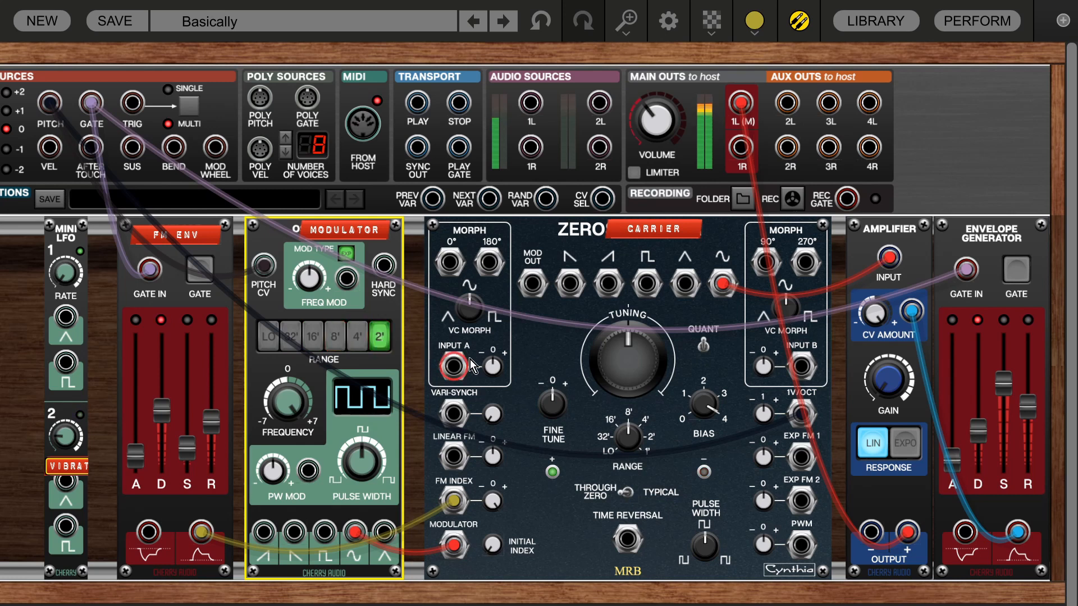
Step: Set the carrier's Bias to 3 and the modulator's range to 4'
drag(714, 408, 722, 449)
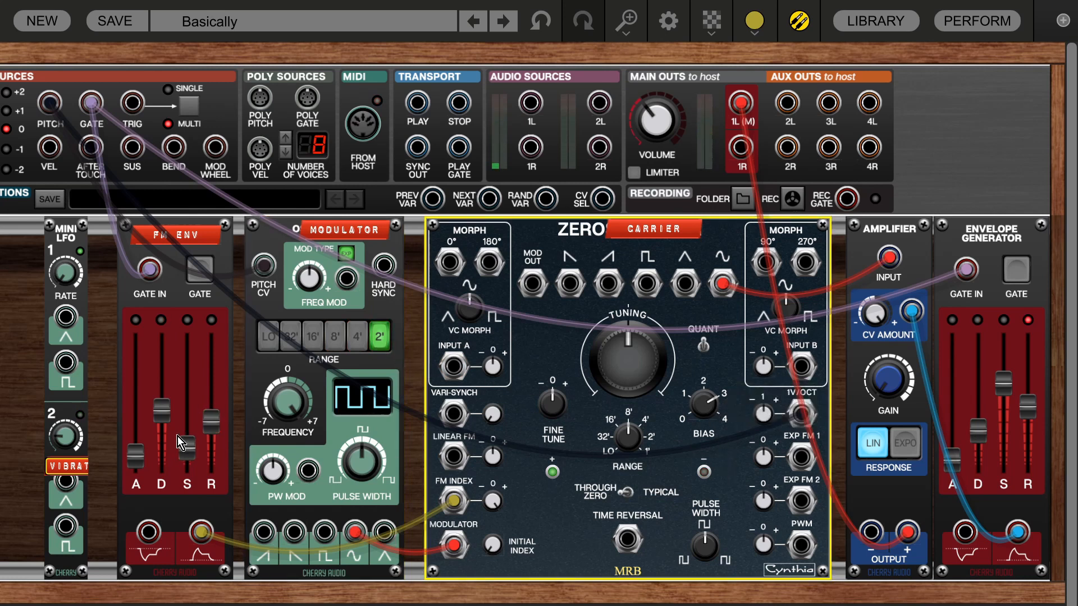
click(356, 344)
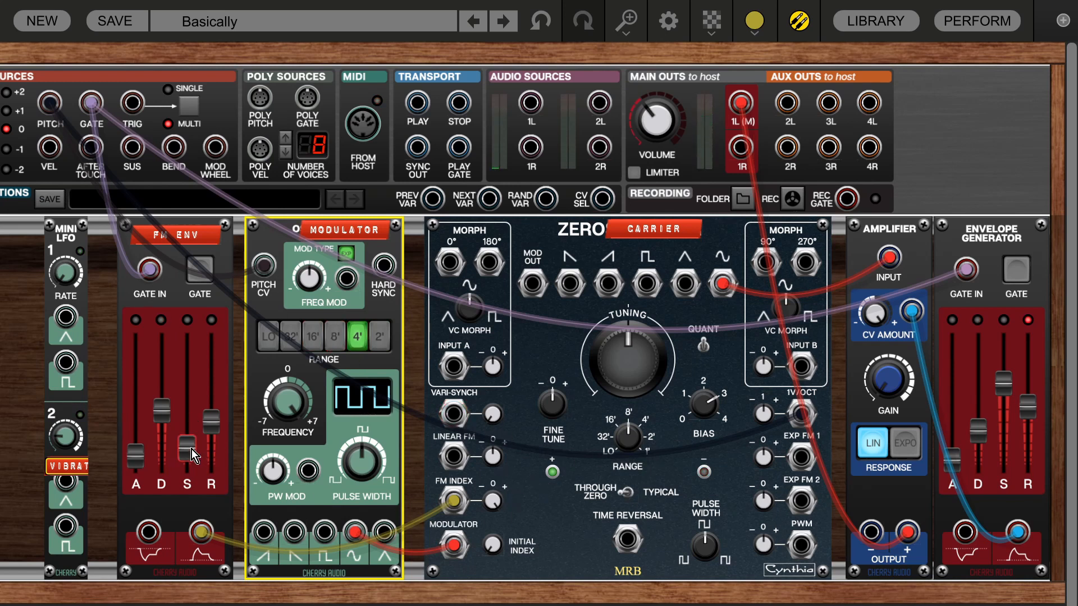
Step: Lower the FM envelope's sustain to its minimum, shorten its decay, and lengthen the amplifier envelope's release
drag(191, 449, 191, 493)
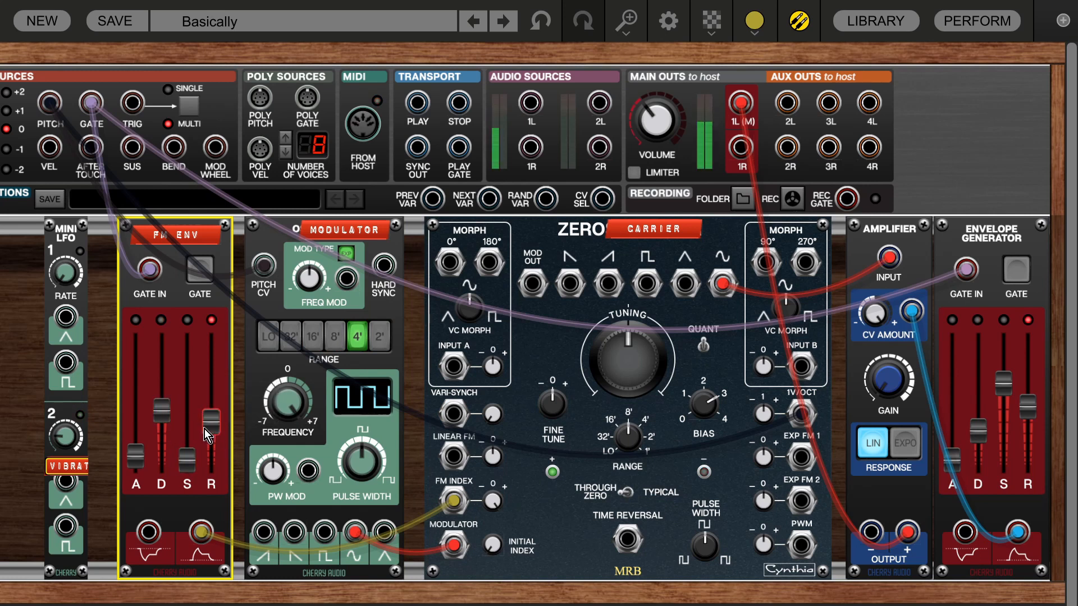
drag(170, 420, 151, 491)
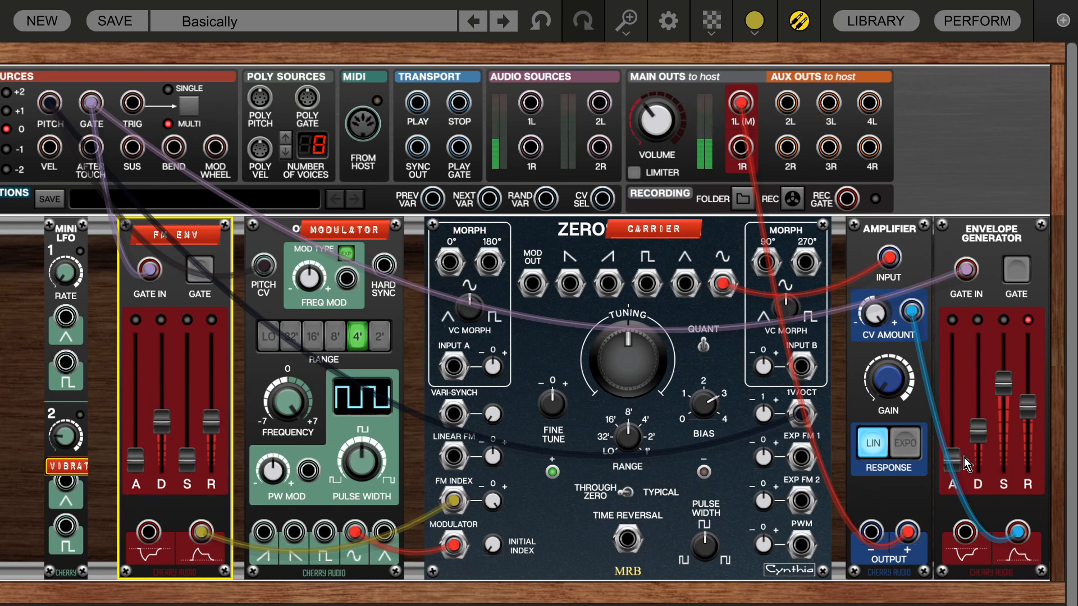
drag(1029, 408, 1020, 370)
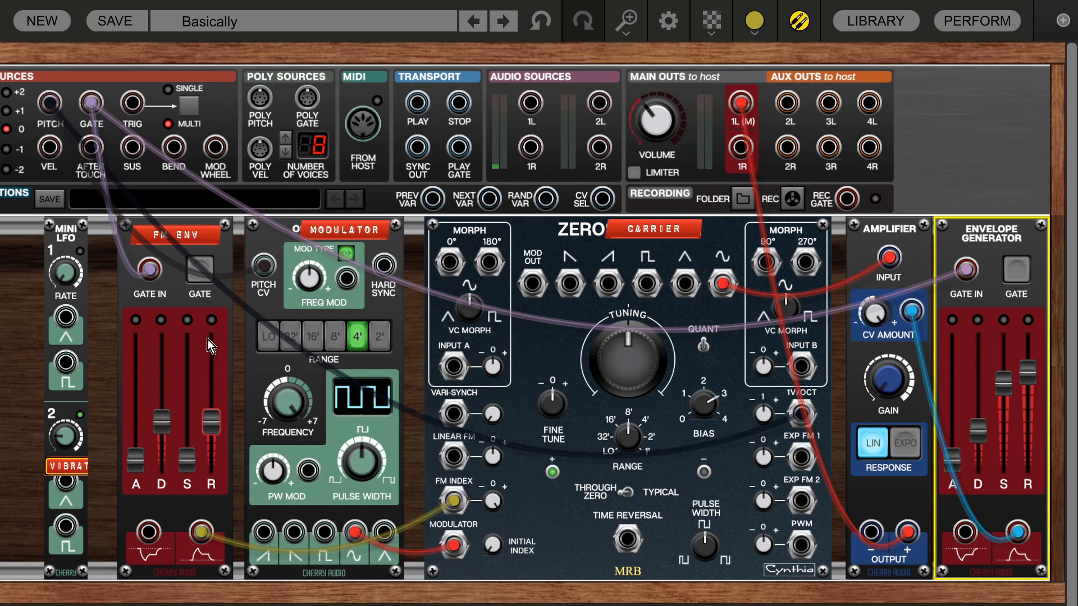
mouse_move(217, 427)
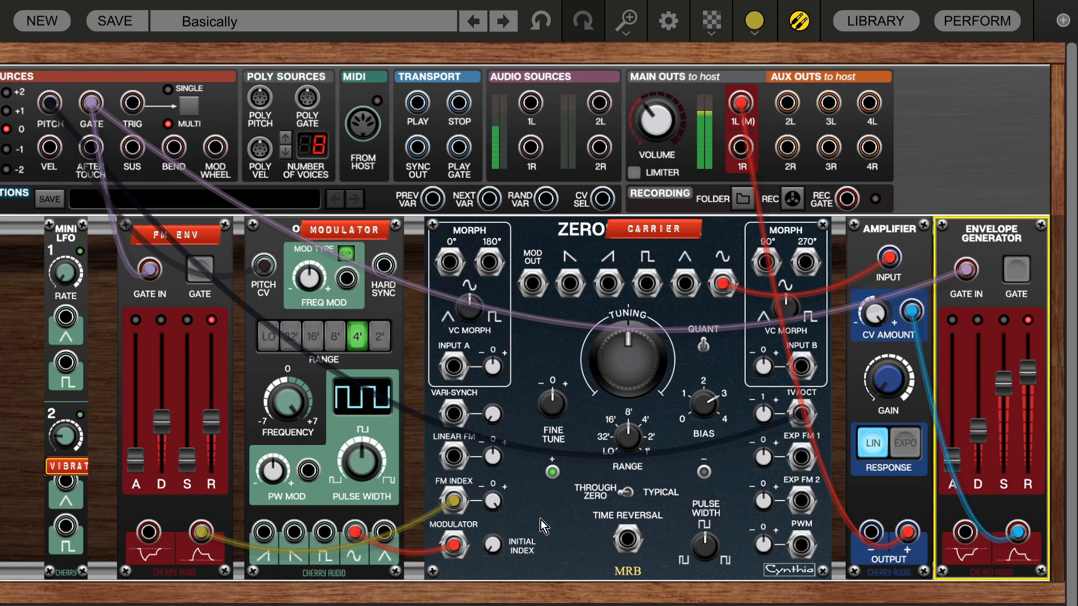
Step: Raise the carrier's Initial Index and set its Fine Tune to 0.83 semitones
drag(494, 547, 492, 456)
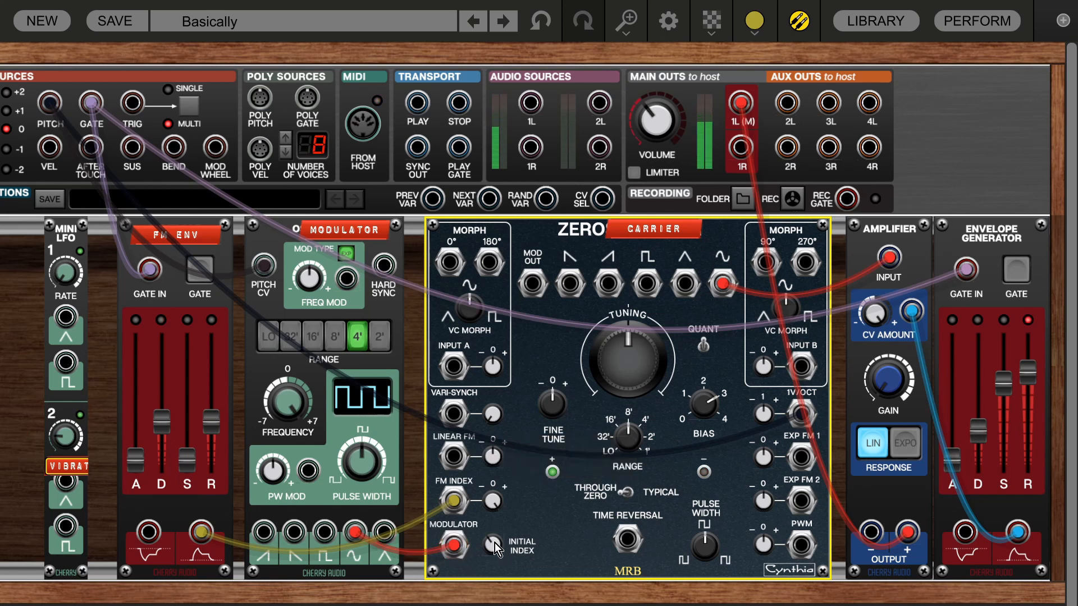
drag(495, 547, 473, 534)
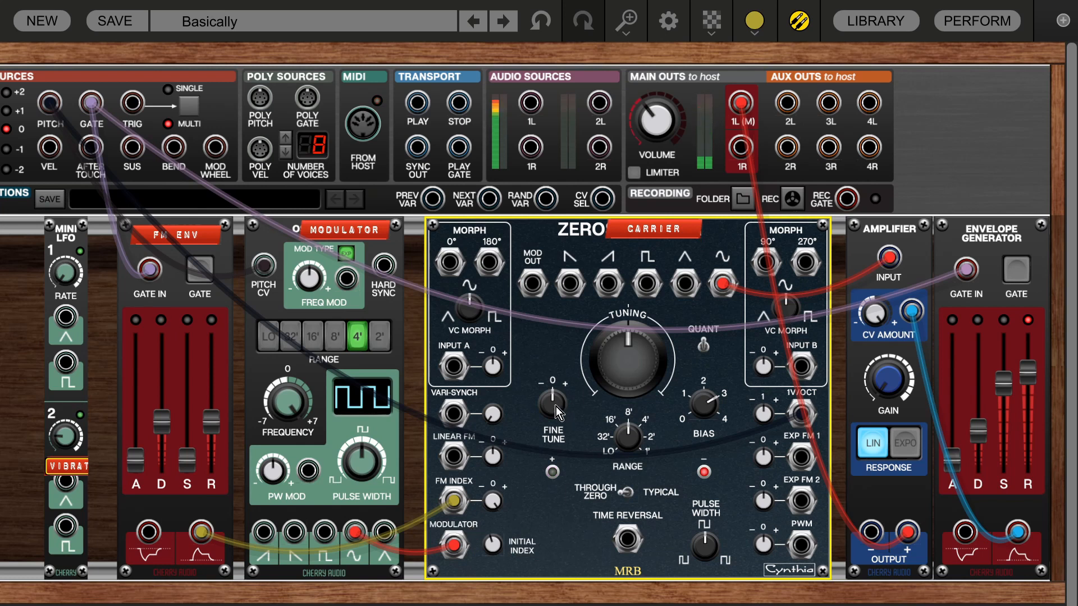
mouse_move(556, 407)
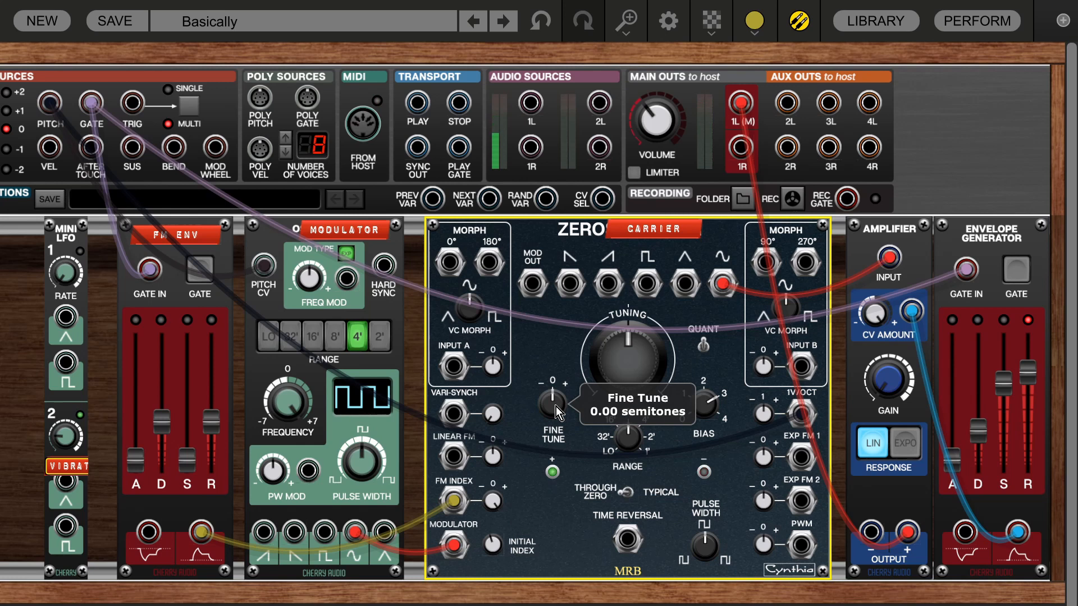
drag(556, 407, 540, 372)
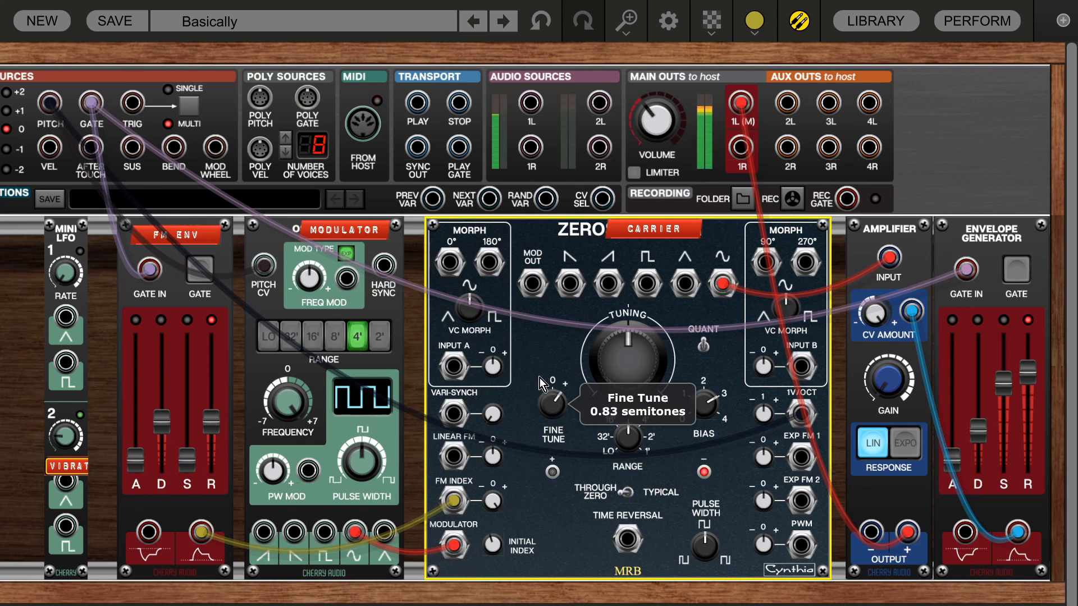
Step: Set the modulator's range to 16' and retune the carrier to a Fine Tune of 0.28 semitones and a 4' range
click(313, 340)
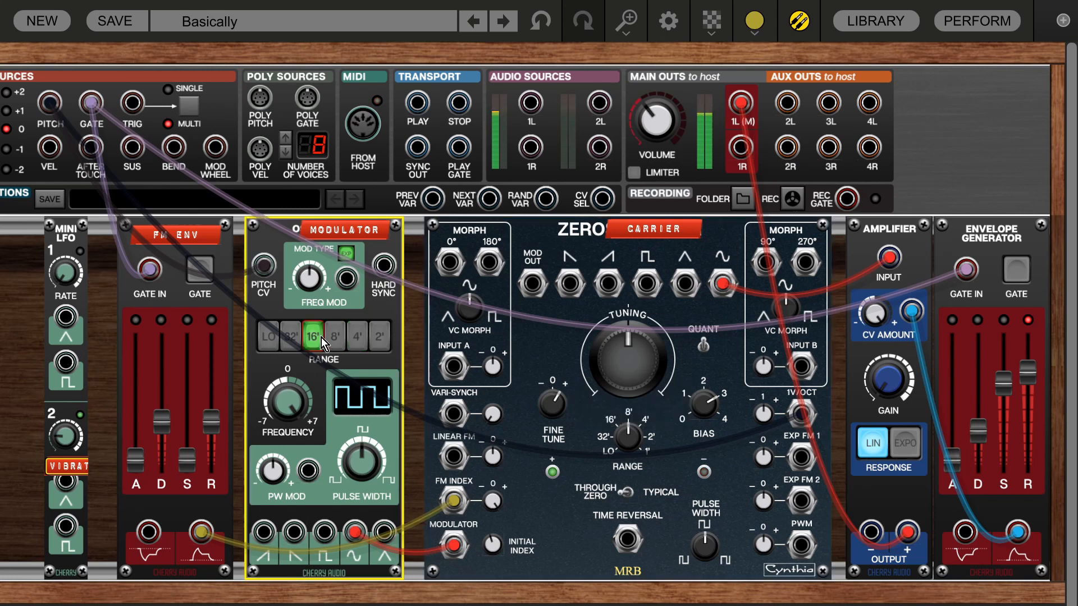
double_click(548, 406)
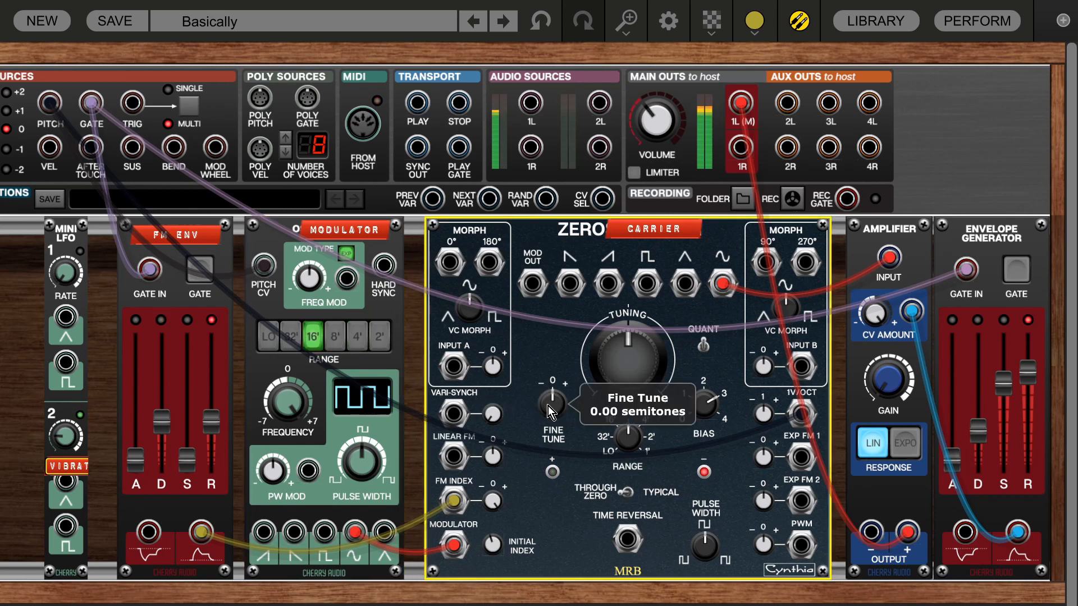
mouse_move(548, 406)
mouse_down()
mouse_move(537, 383)
mouse_move(538, 394)
mouse_up()
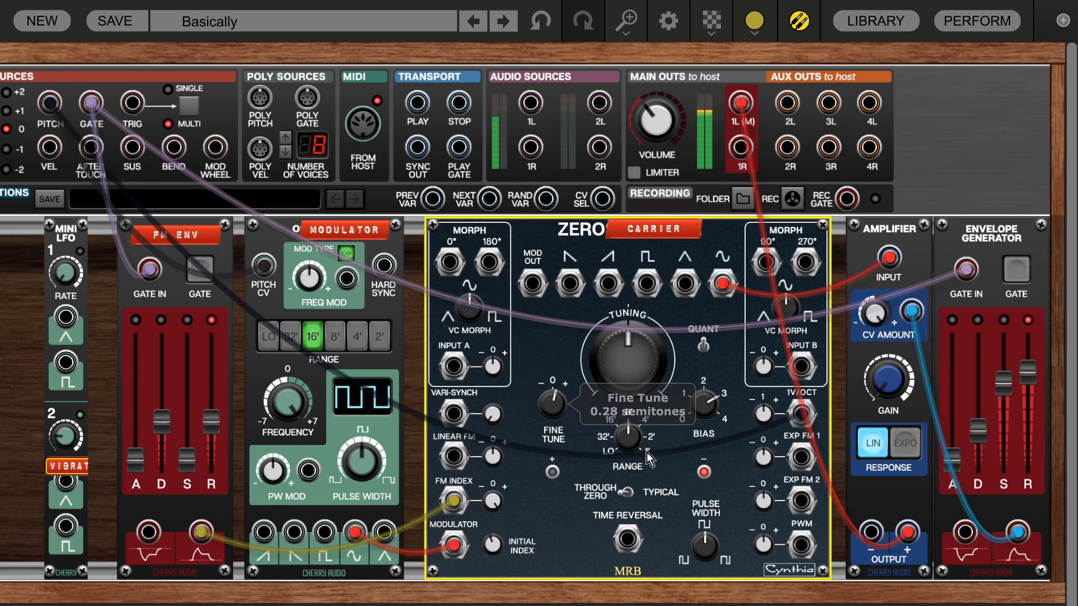
drag(627, 437, 621, 402)
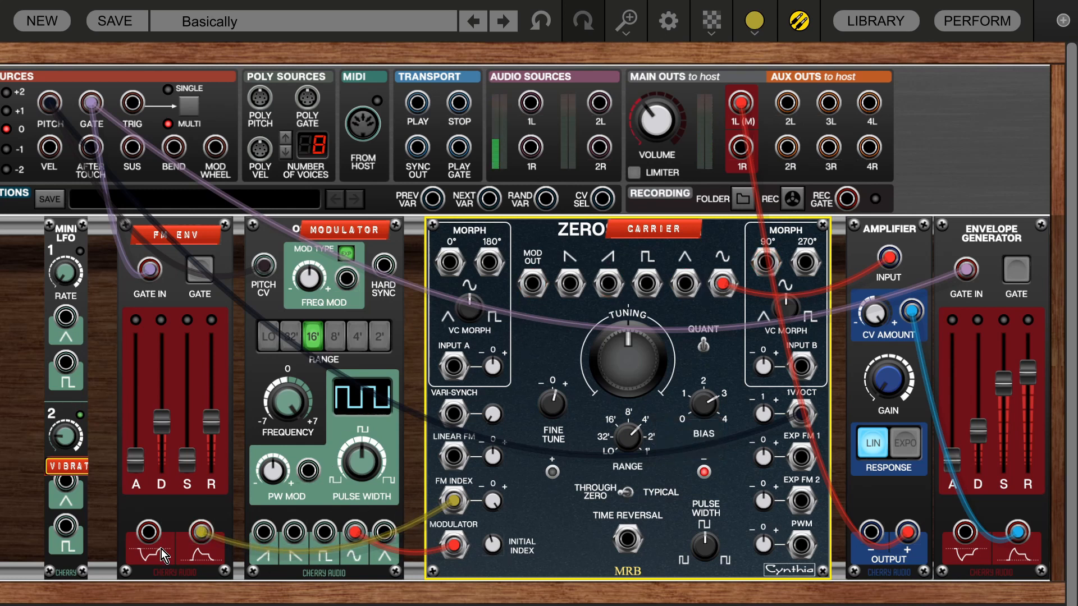
Step: Switch the carrier back and forth between Through Zero and Typical to compare them, ending on Through Zero
mouse_move(136, 457)
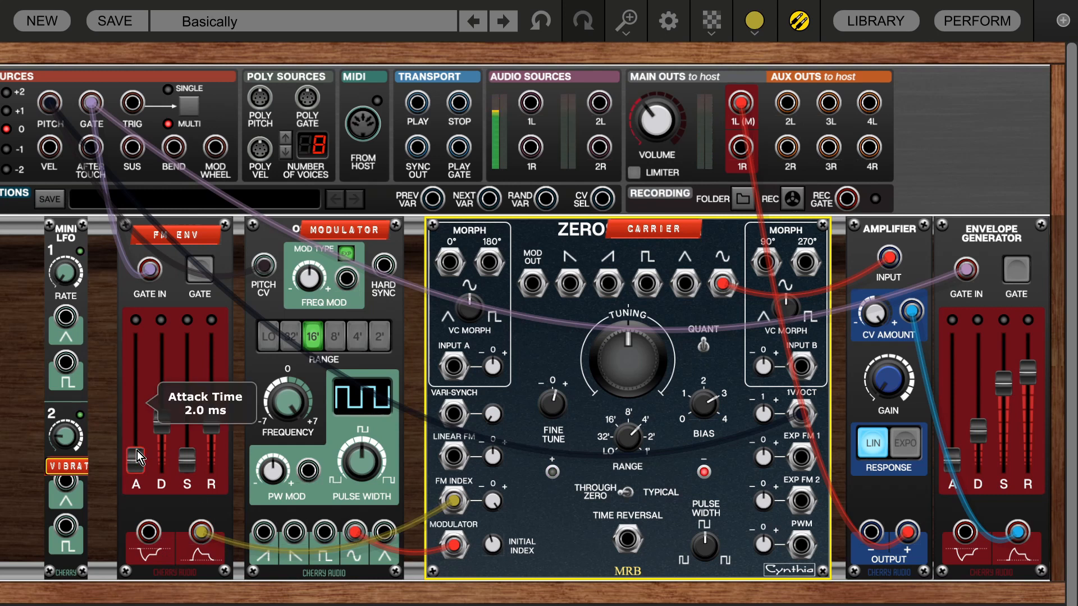
click(624, 492)
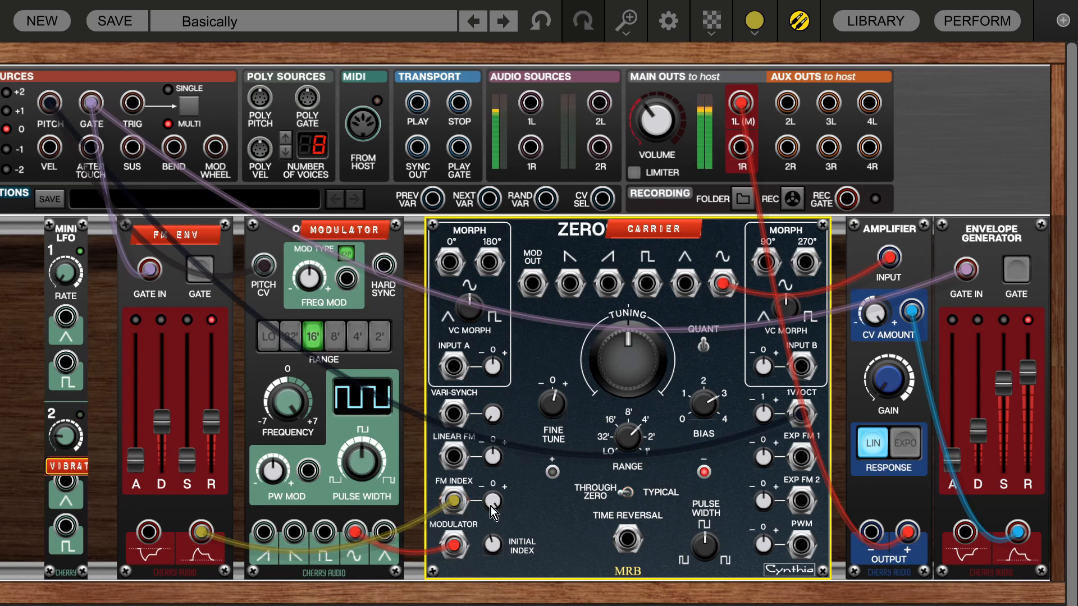
click(627, 493)
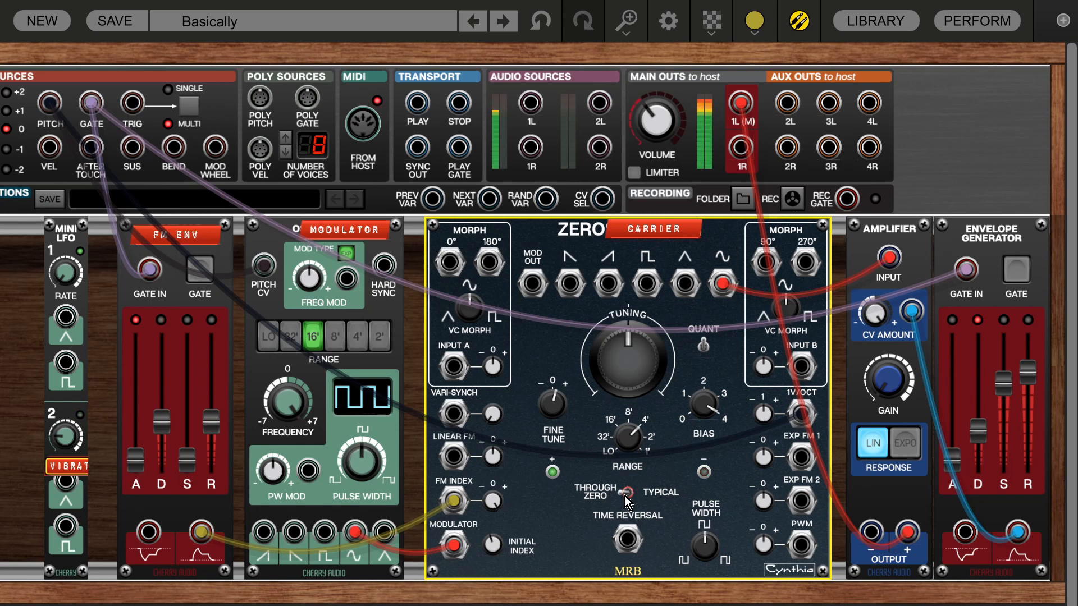
click(627, 494)
click(625, 496)
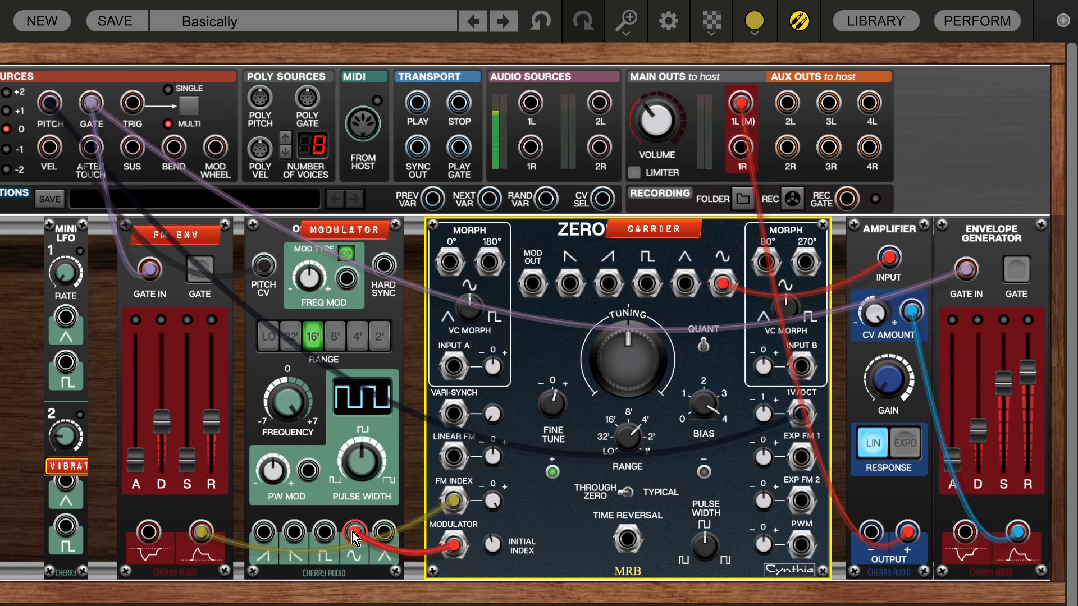
Step: Move the modulator cable from the sine to the pulse output, and rebalance the FM with a lower Initial Index and longer FM envelope decay
drag(355, 533, 323, 536)
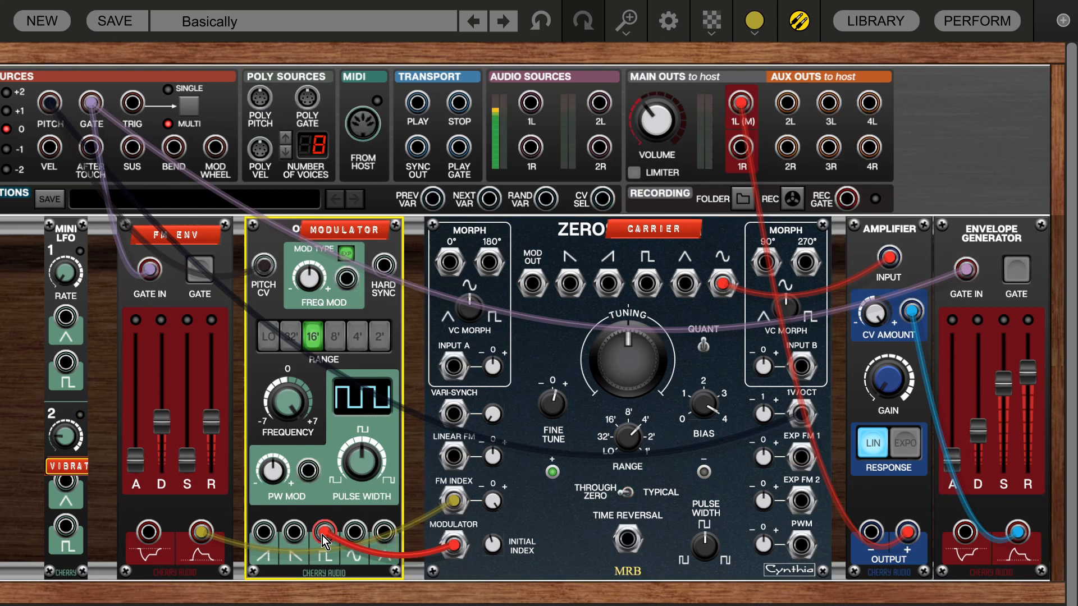
drag(492, 546, 492, 584)
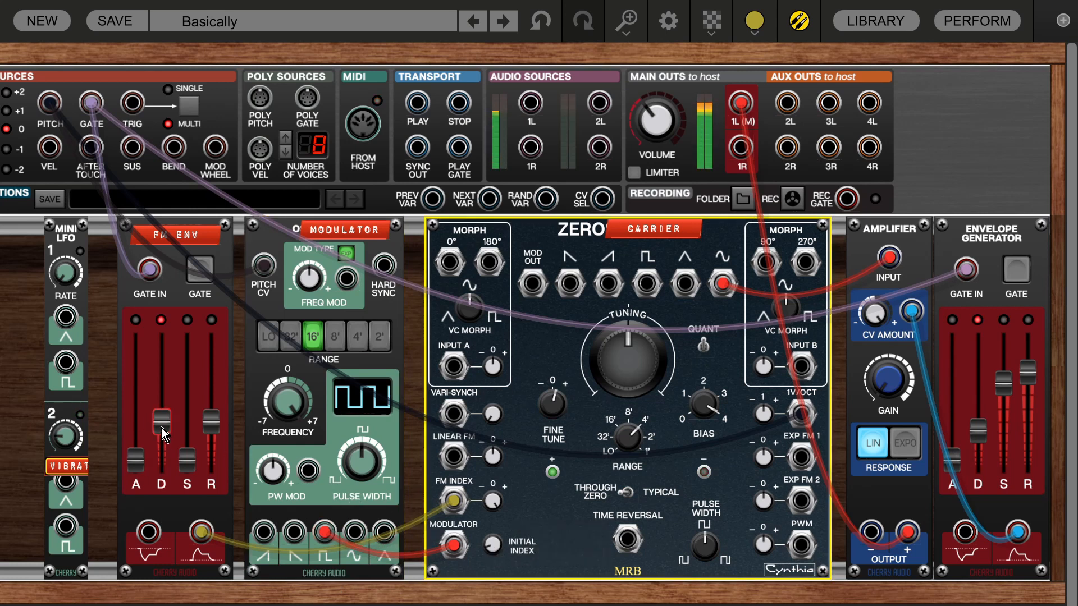
drag(162, 429, 161, 404)
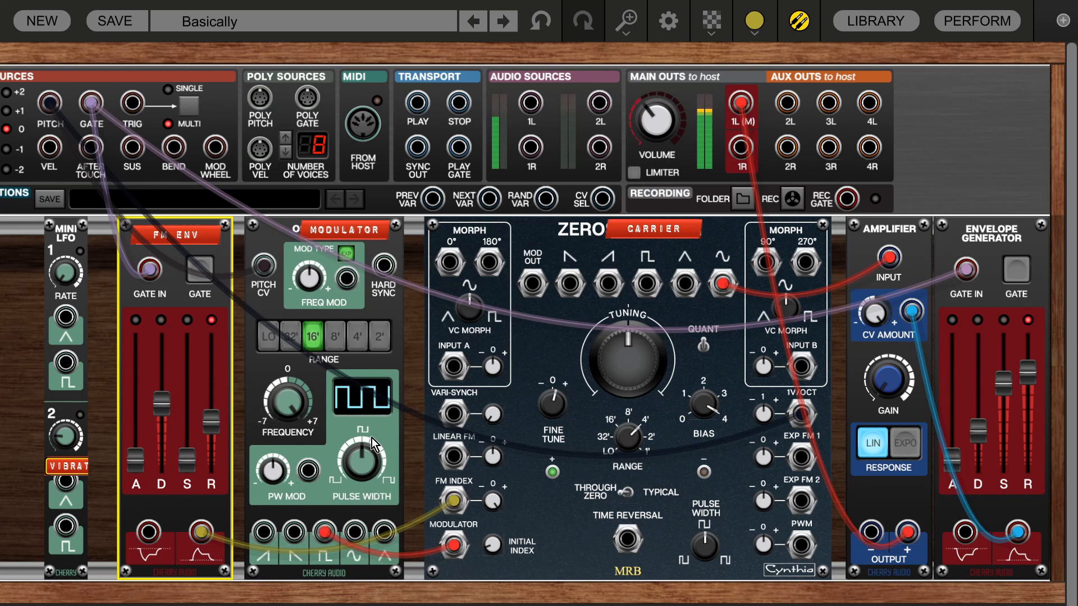
Step: Try an off-centre Pulse Width on the modulator and reset it to its centre value
mouse_move(362, 467)
drag(363, 463, 380, 503)
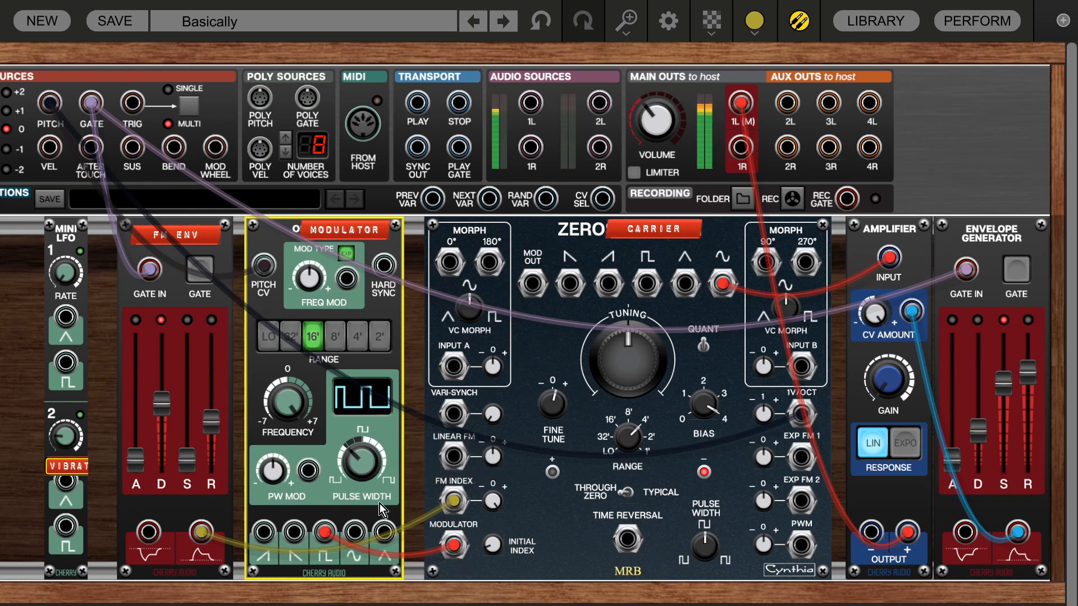
double_click(359, 459)
mouse_move(360, 466)
mouse_down()
mouse_move(347, 419)
mouse_move(361, 463)
mouse_up()
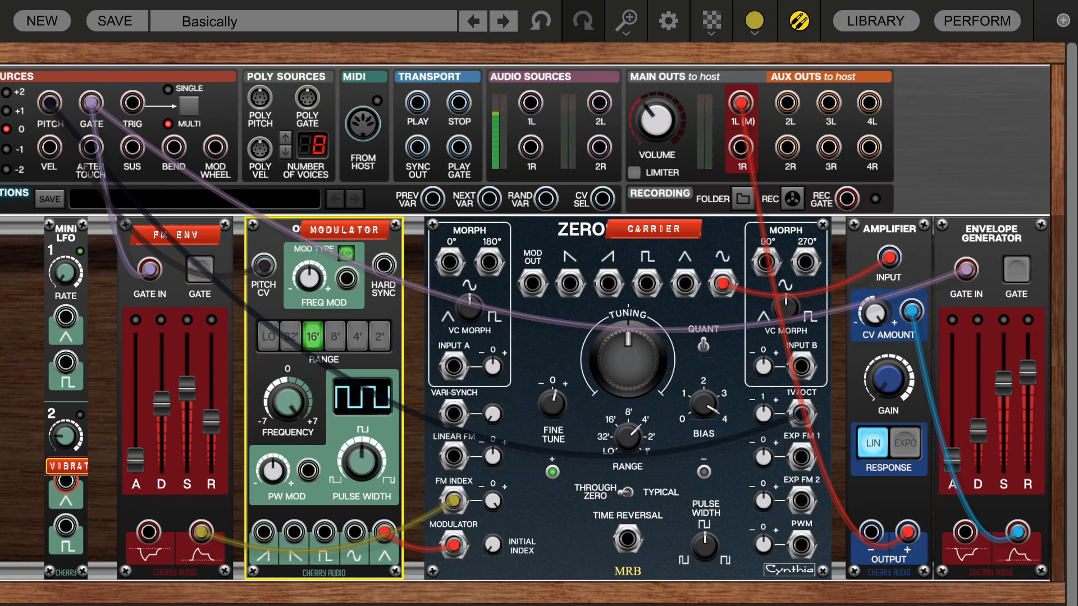
Step: Patch the vibrato LFO's triangle output into the carrier's EXP FM 1 input and raise that input's amount slightly
drag(65, 481, 802, 459)
mouse_move(66, 416)
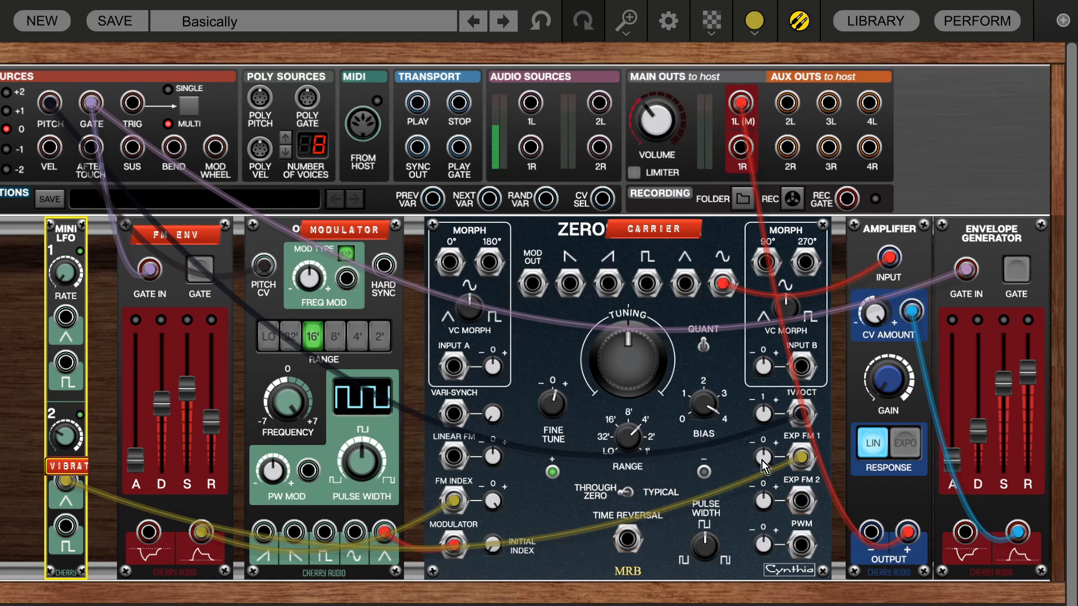
drag(762, 461, 759, 457)
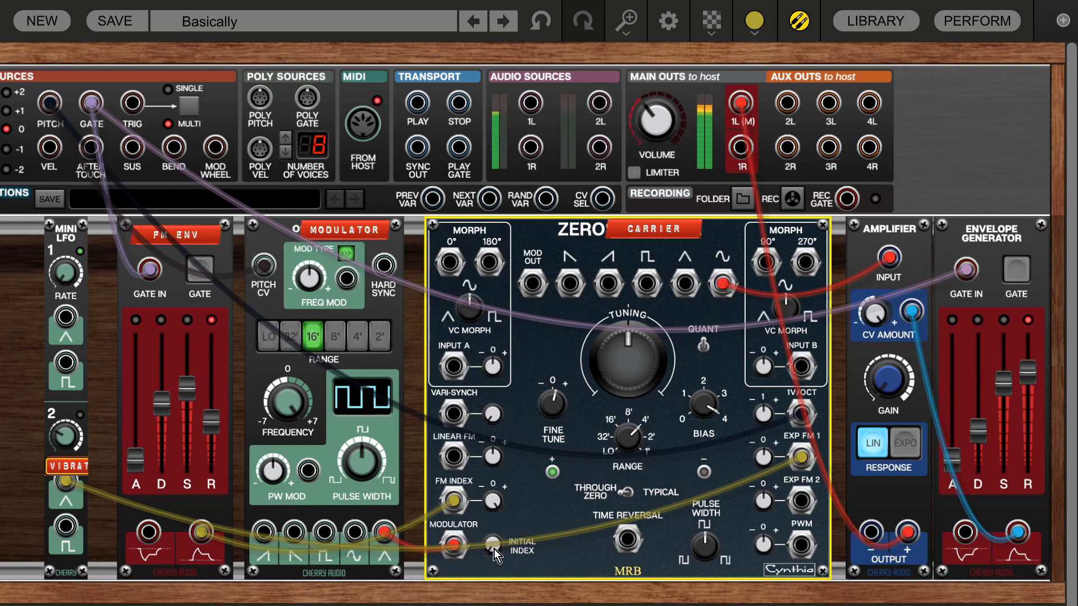
Step: Set the carrier's Initial FM to 27.3%, and reshape the FM envelope with a lower sustain and a longer attack
drag(494, 547, 469, 480)
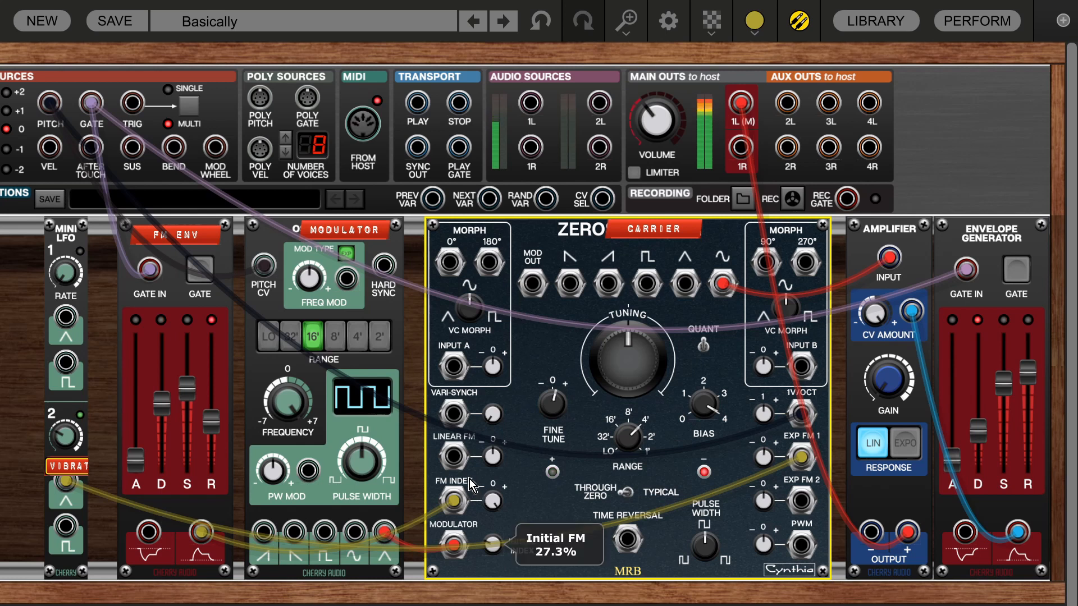
drag(187, 393, 187, 422)
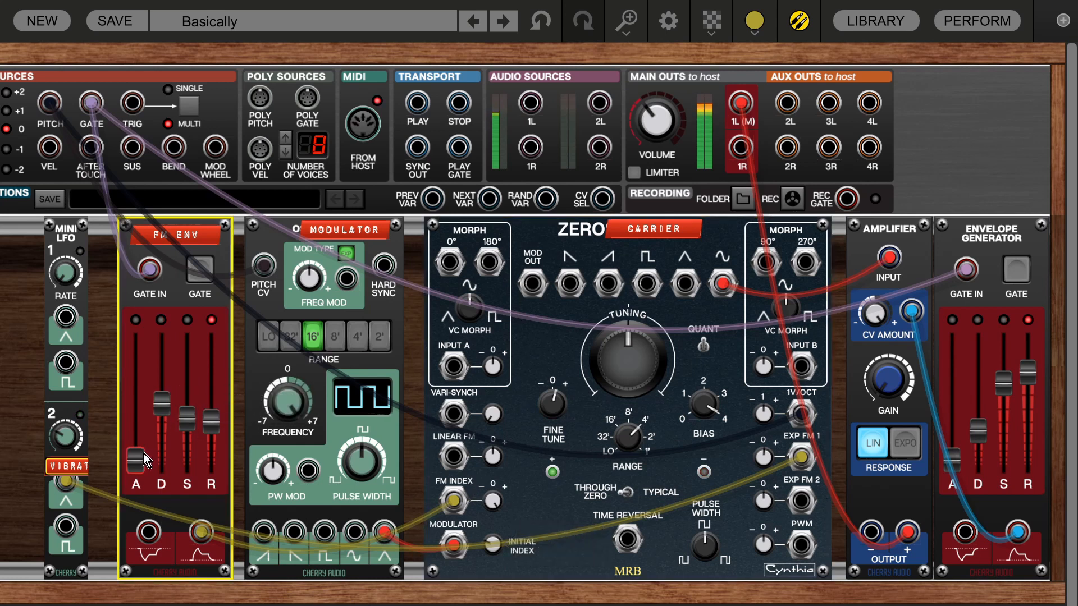
drag(144, 453, 141, 438)
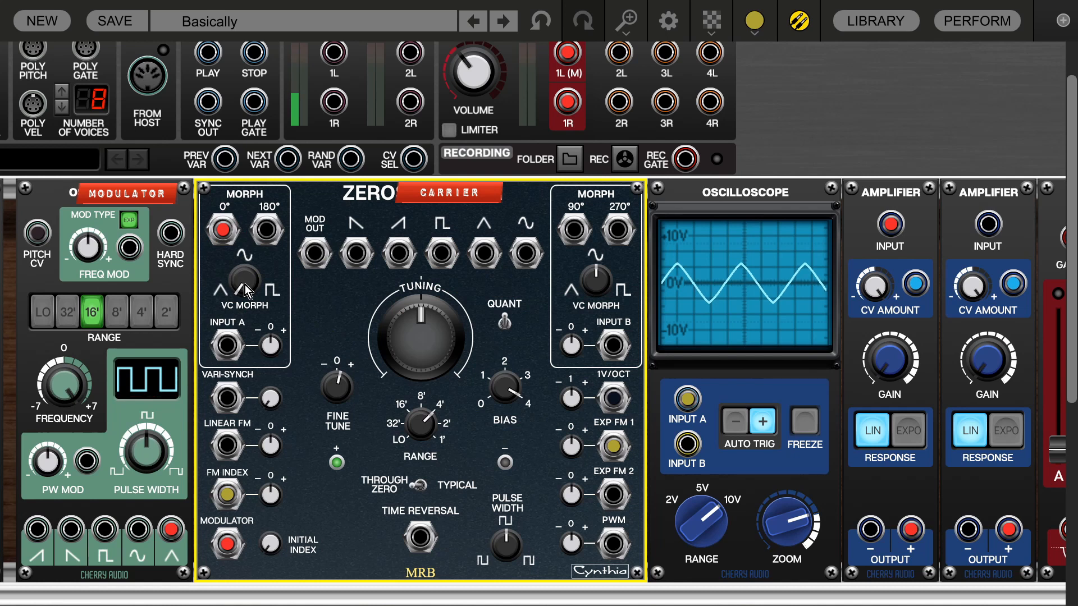
Step: Sweep the carrier's Morph A knob between triangle, sine and square, leaving it between sine and square
mouse_move(245, 284)
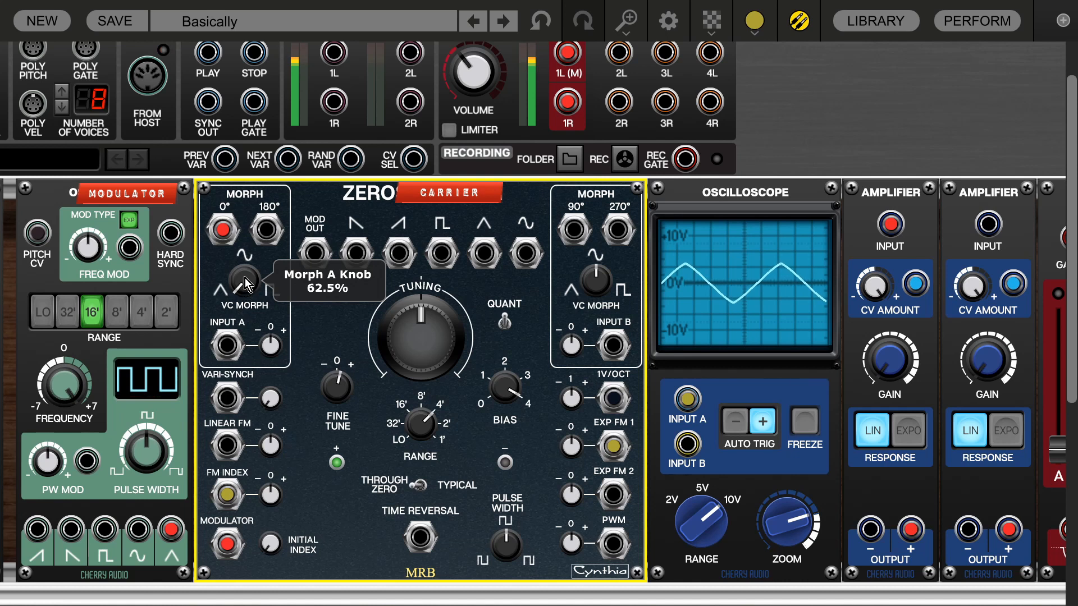
drag(240, 254, 211, 146)
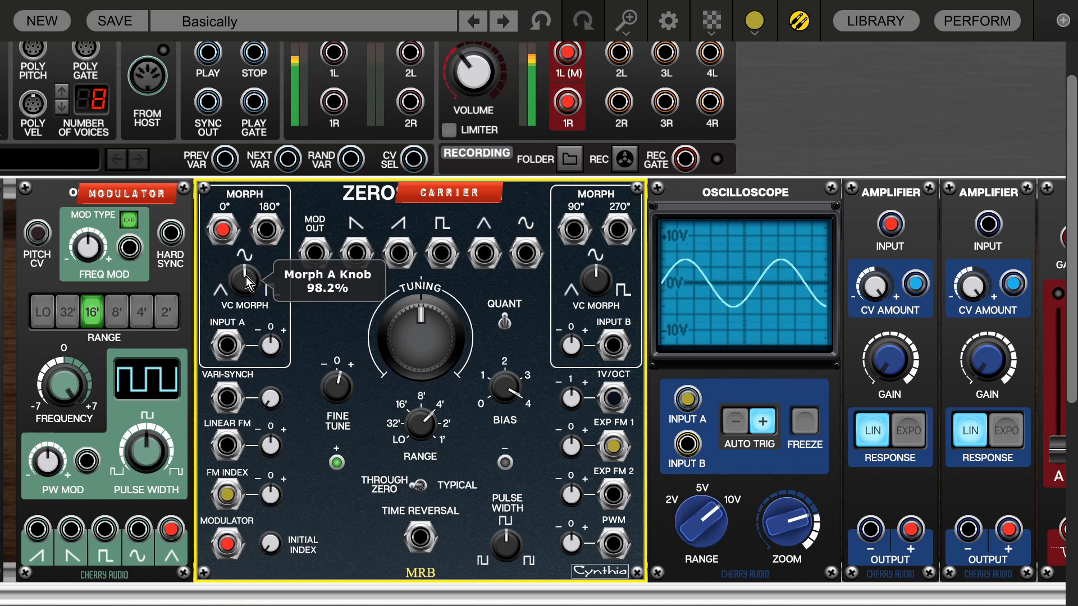
drag(246, 278, 216, 110)
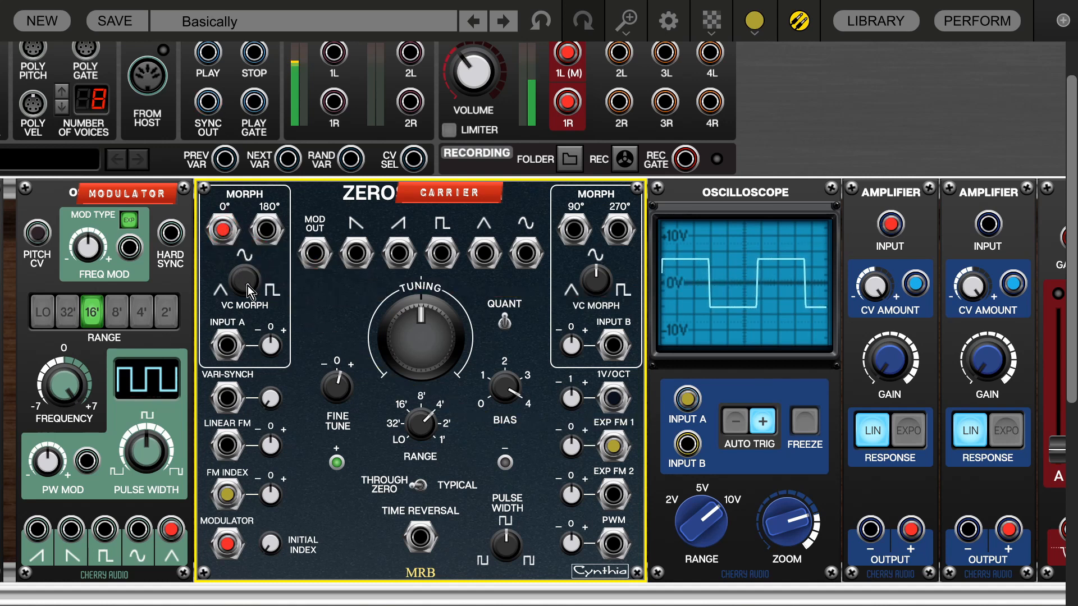
mouse_move(248, 285)
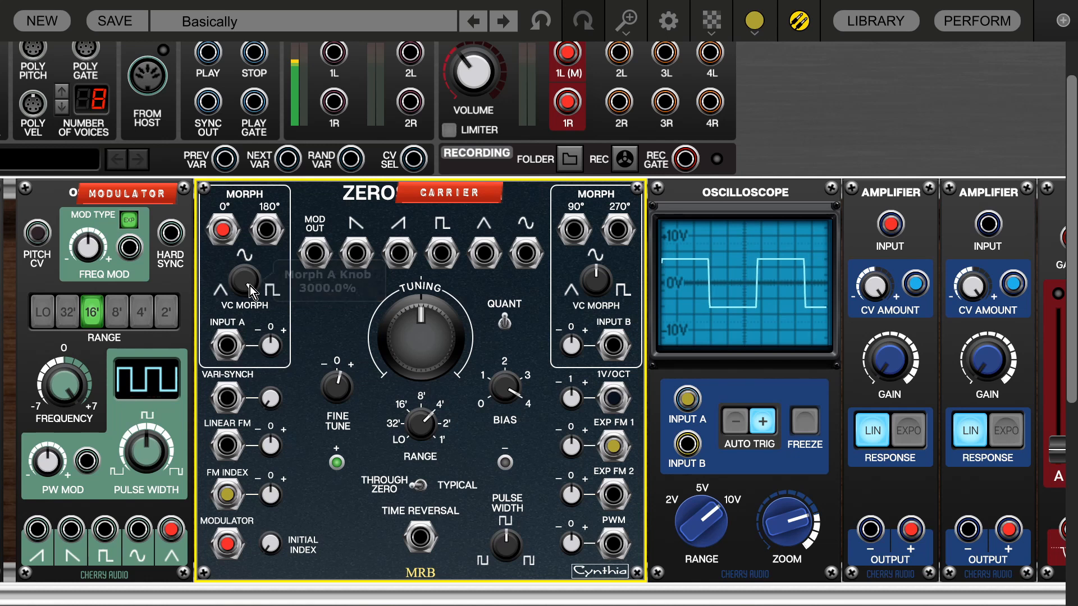
drag(246, 291, 494, 517)
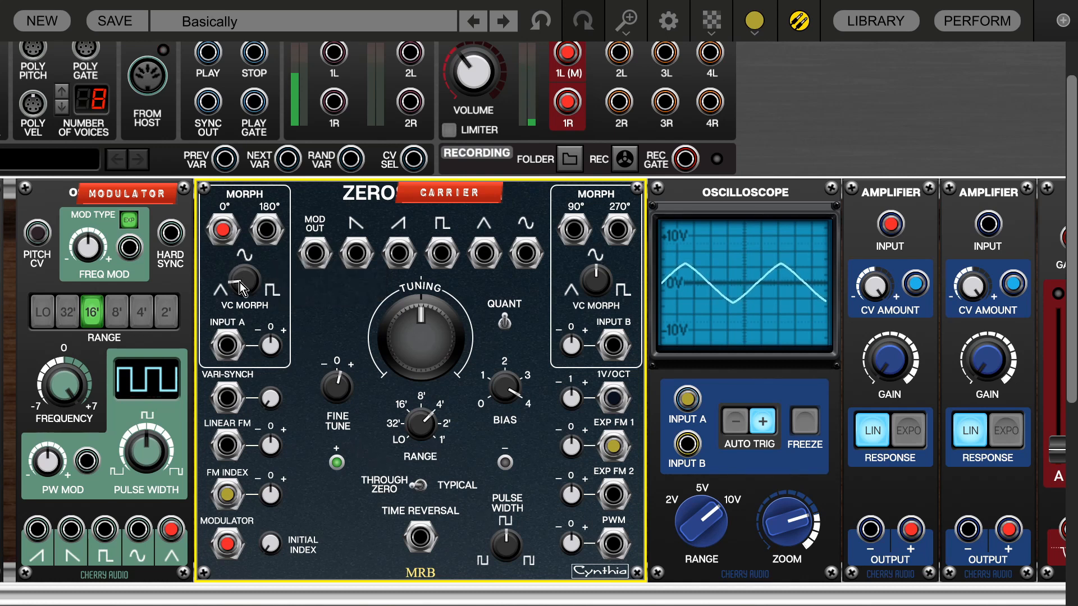
drag(240, 278, 219, 149)
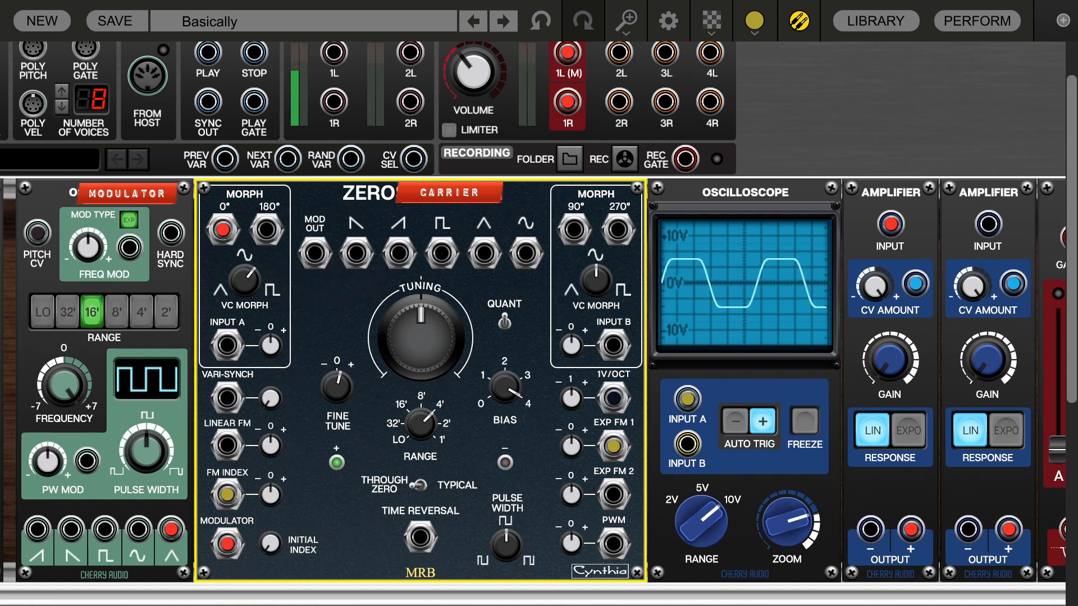
Step: Modulate the carrier's Morph Input A with the vibrato LFO's triangle output at a slightly positive amount, and slow the LFO's rate
scroll(114, 476, left, 6)
scroll(114, 476, right, 2)
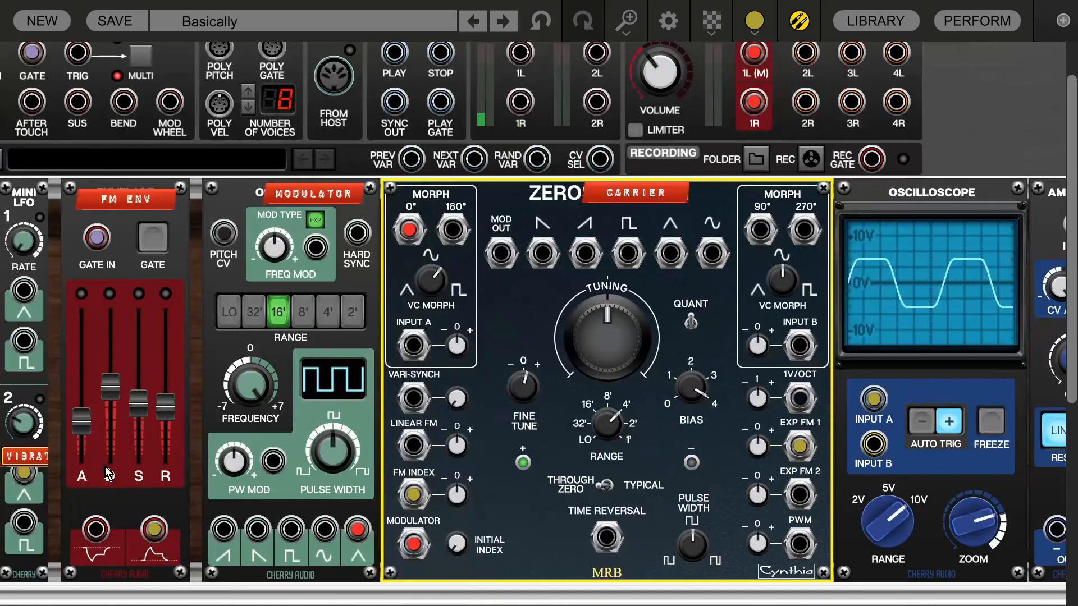
drag(23, 474, 449, 340)
drag(449, 338, 426, 329)
drag(23, 430, 31, 460)
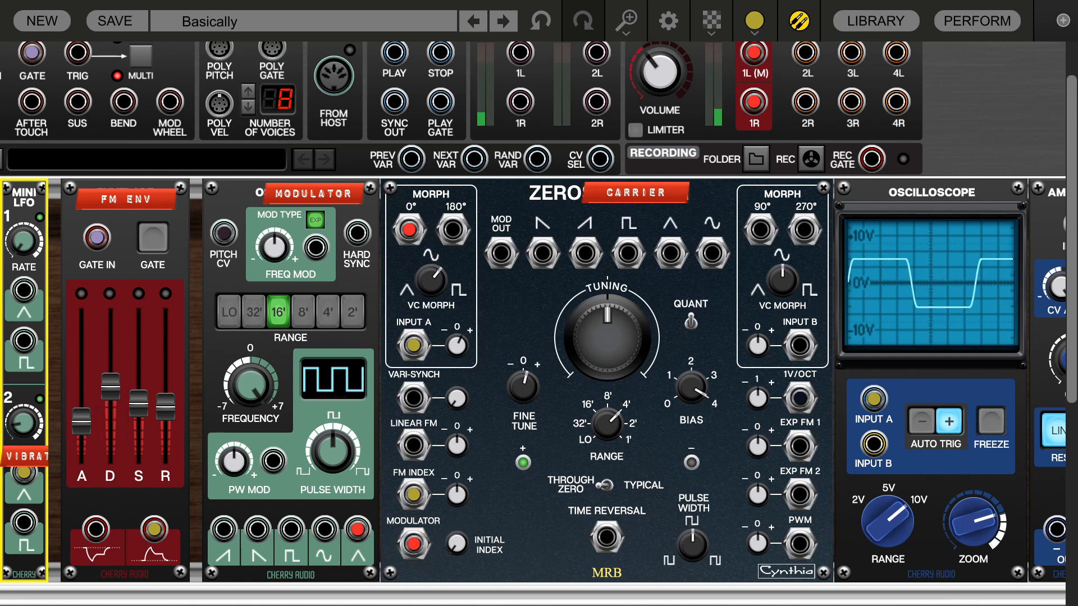
Step: Make the patch cables more opaque and connect the carrier's Morph 90° output to the second amplifier's input
scroll(813, 292, right, 3)
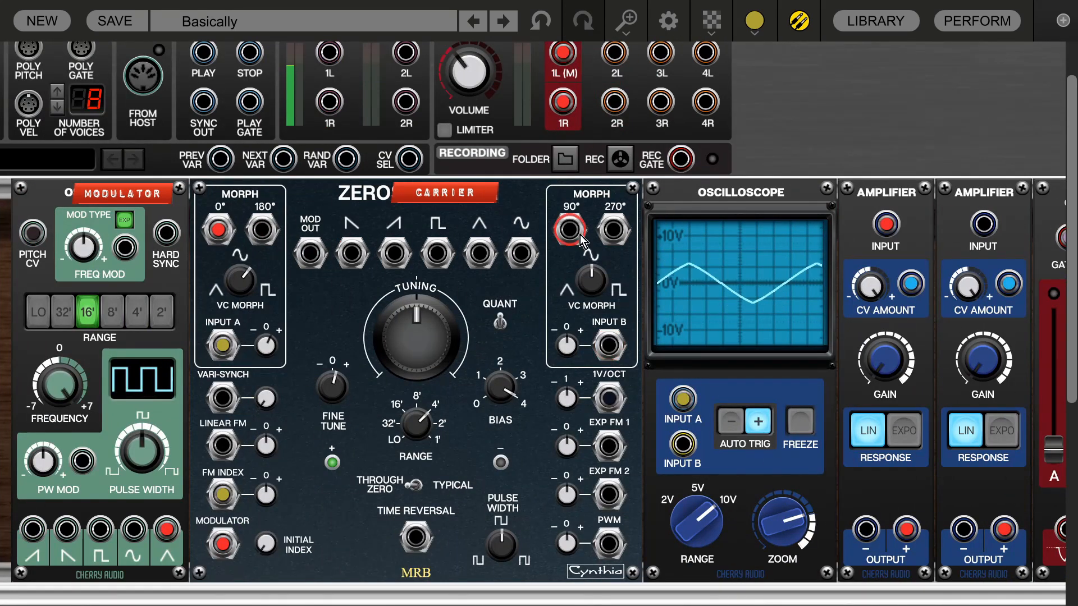
click(712, 22)
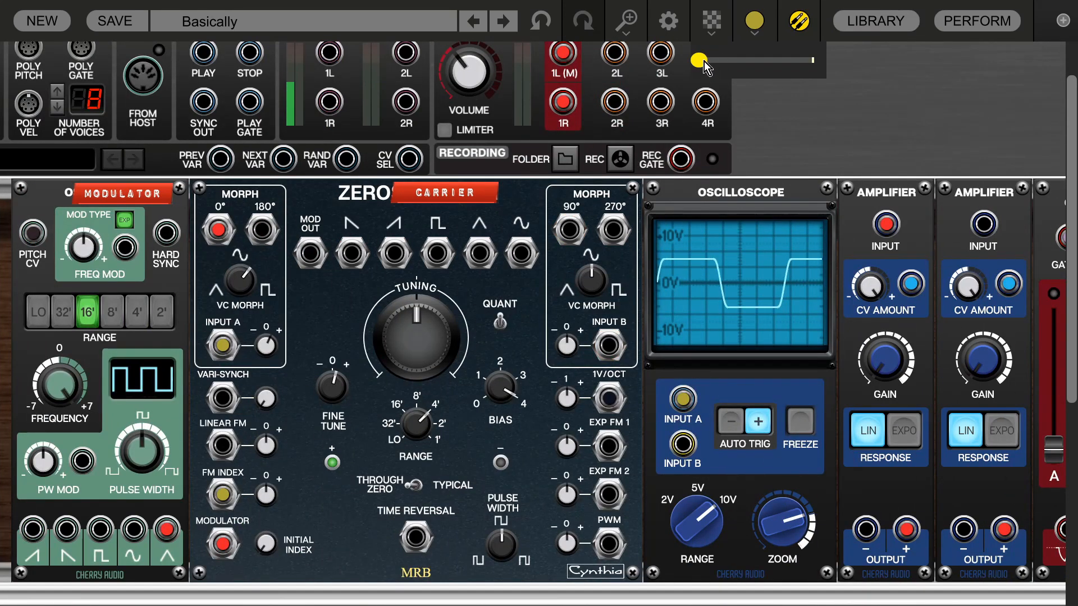
drag(704, 62, 770, 60)
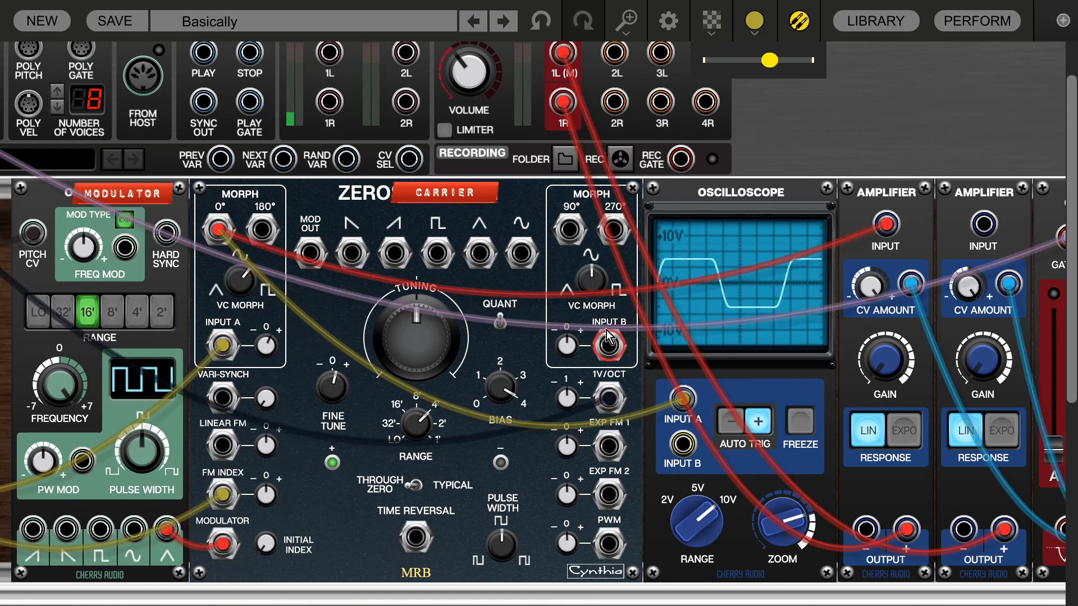
click(569, 239)
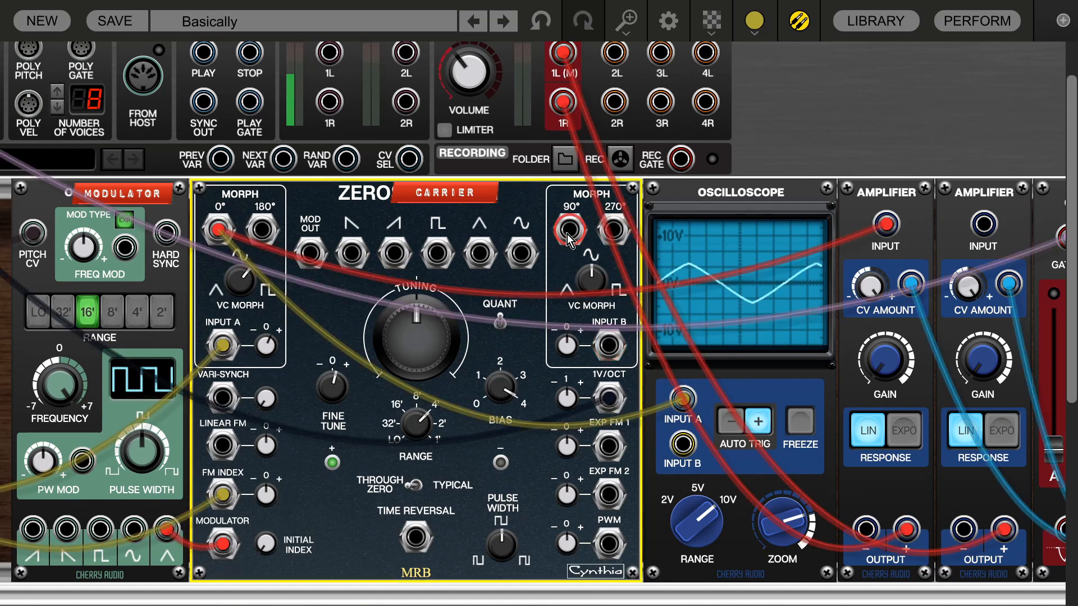
drag(569, 236, 988, 225)
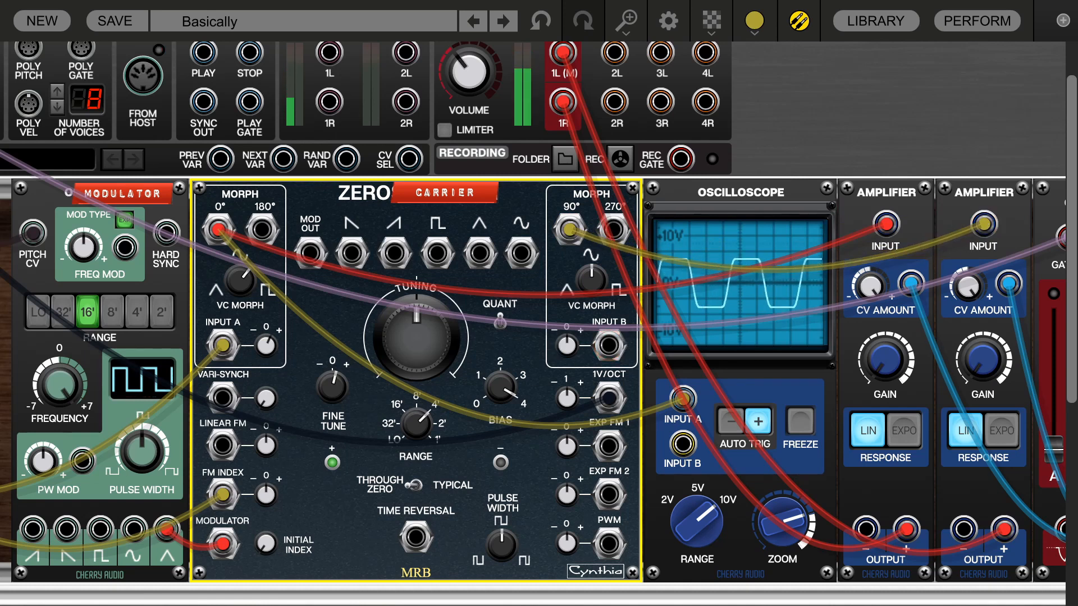
Step: Patch the vibrato LFO's triangle output into the carrier's Morph Input B and set the Morph B input amount to -80.0%
scroll(534, 311, left, 5)
scroll(533, 312, right, 1)
scroll(802, 449, right, 1)
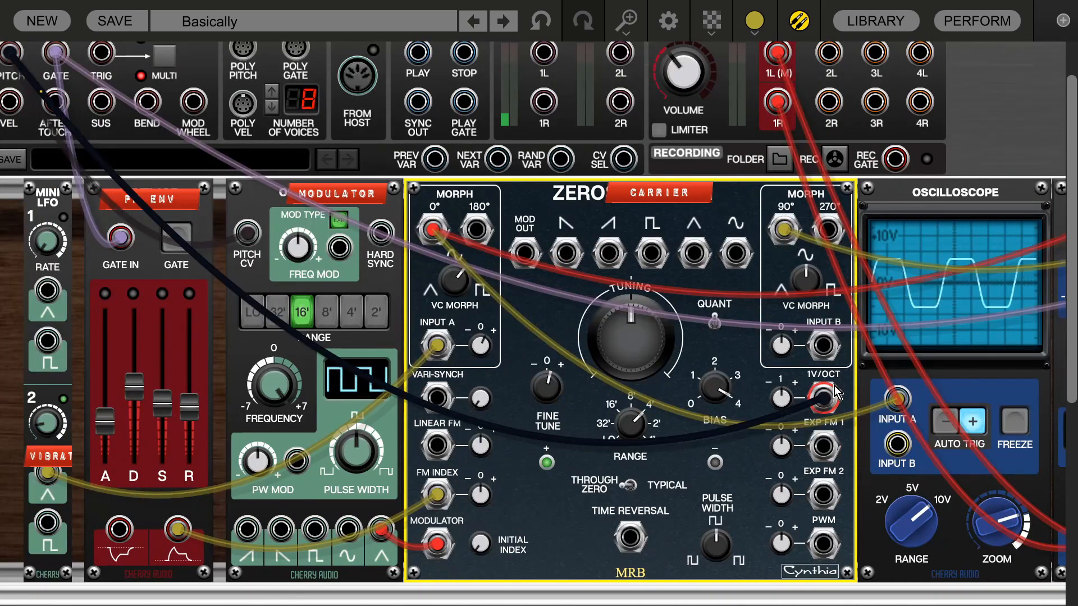
drag(823, 345, 48, 474)
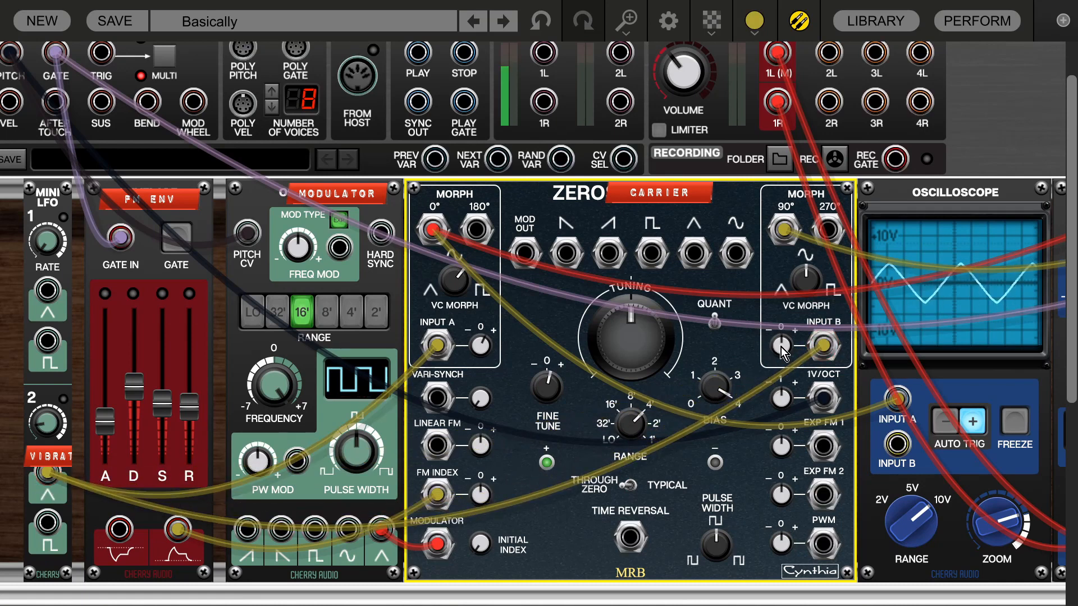
drag(781, 347, 790, 375)
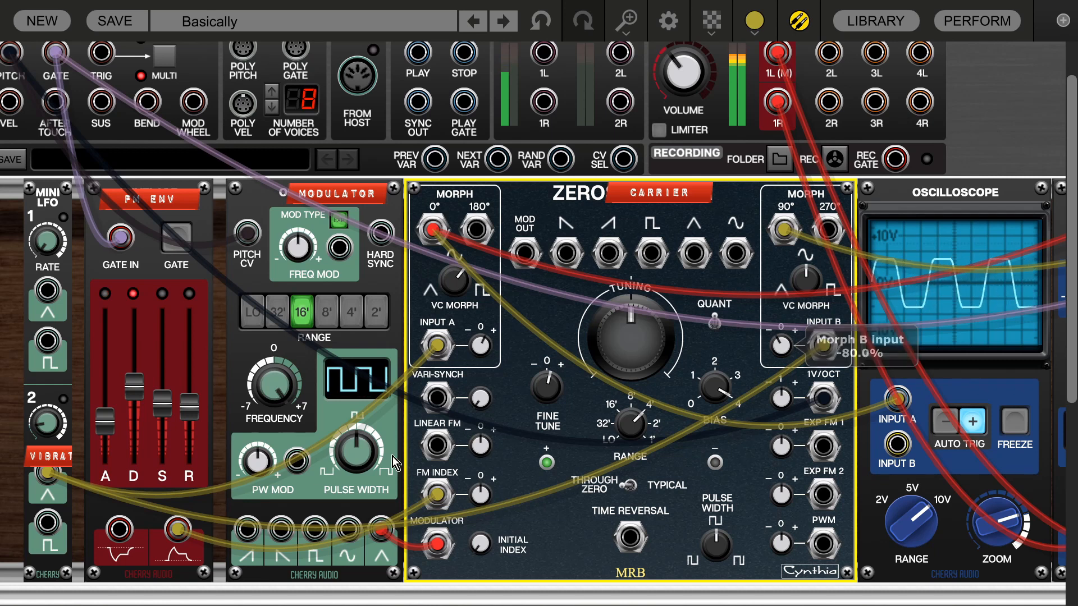
mouse_move(163, 450)
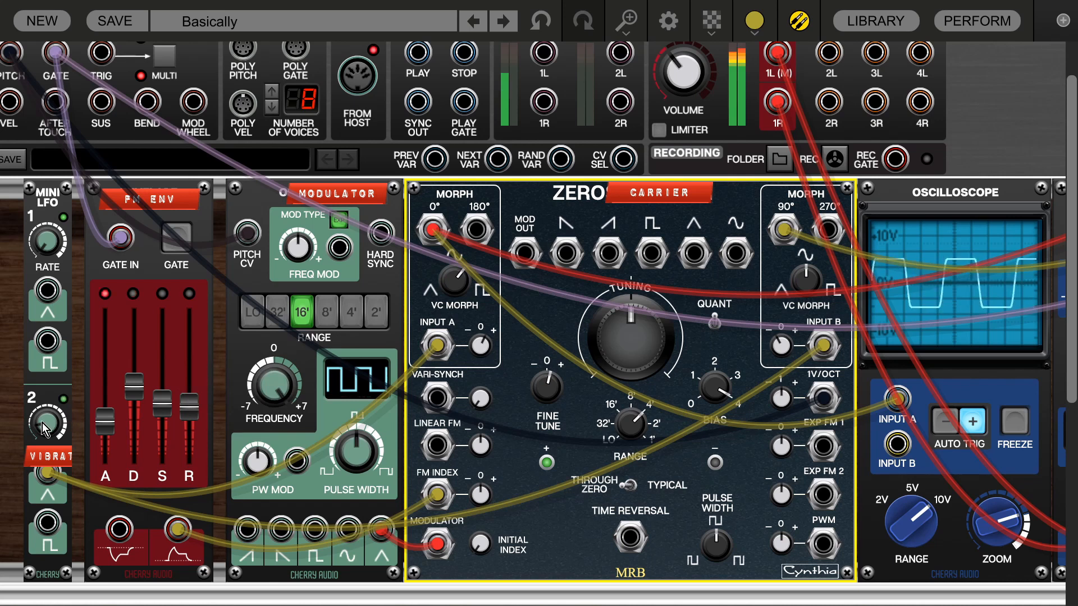
Step: Set the vibrato LFO's rate to 4.18 Hz and readjust the carrier's morph modulation, with the Morph B input amount at -153.6%
mouse_move(48, 426)
mouse_down()
mouse_move(43, 401)
mouse_move(45, 416)
mouse_up()
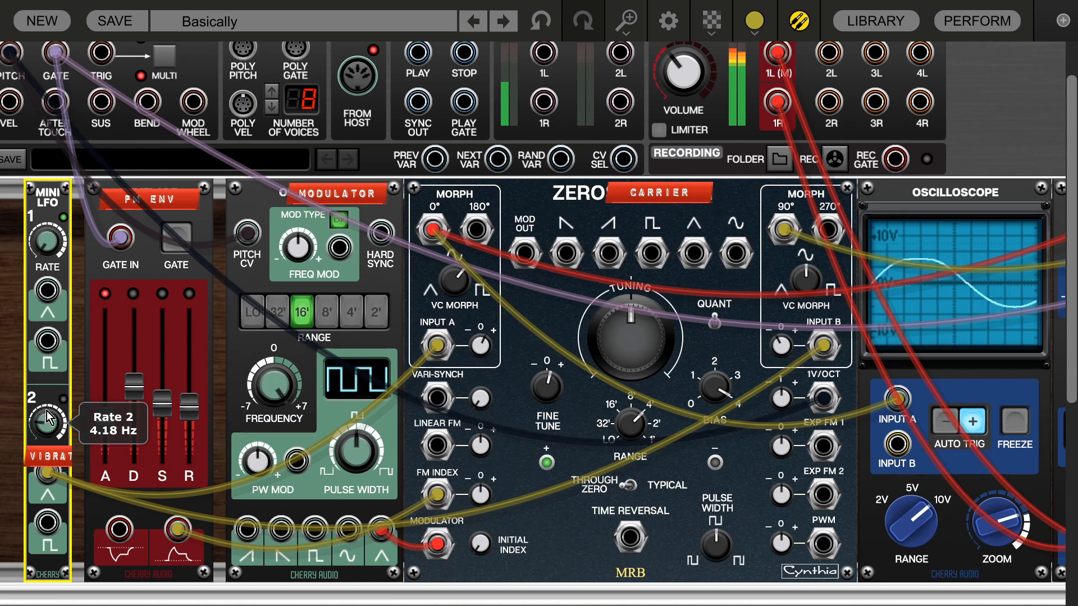
drag(477, 350, 477, 332)
drag(783, 335, 786, 376)
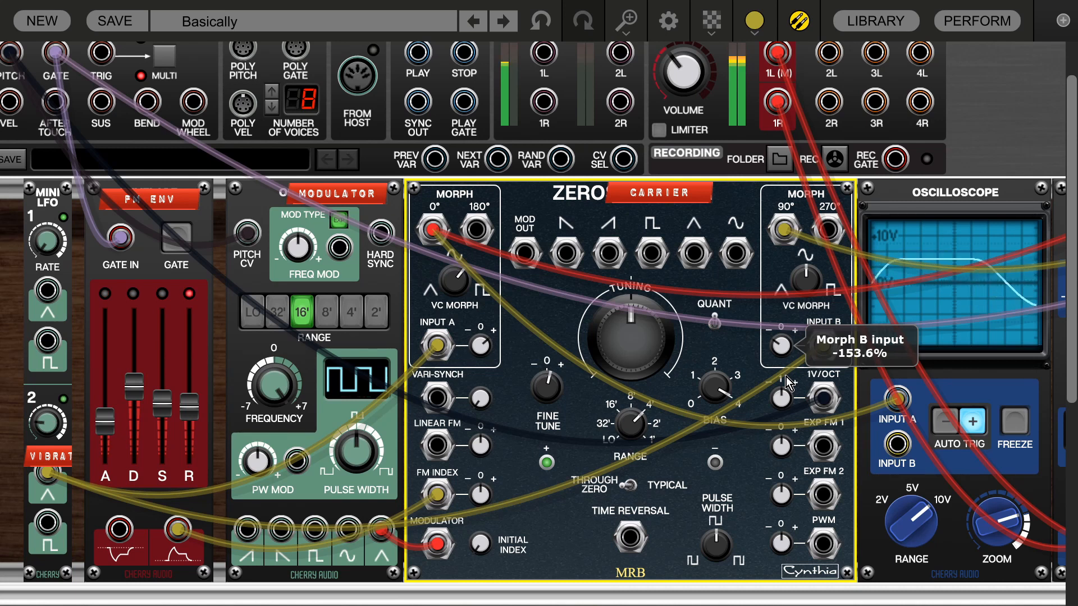
drag(805, 272, 801, 234)
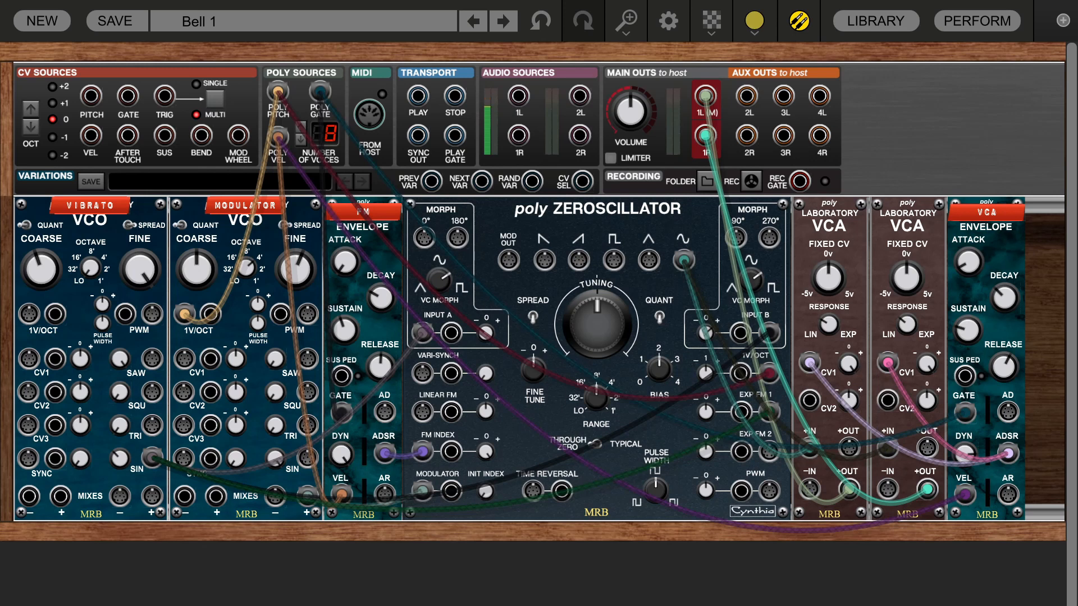
Step: Sweep the poly Zeroscillator's bias up and down in the Bell 1 patch and bring it back to 2.00
mouse_move(295, 270)
mouse_move(342, 454)
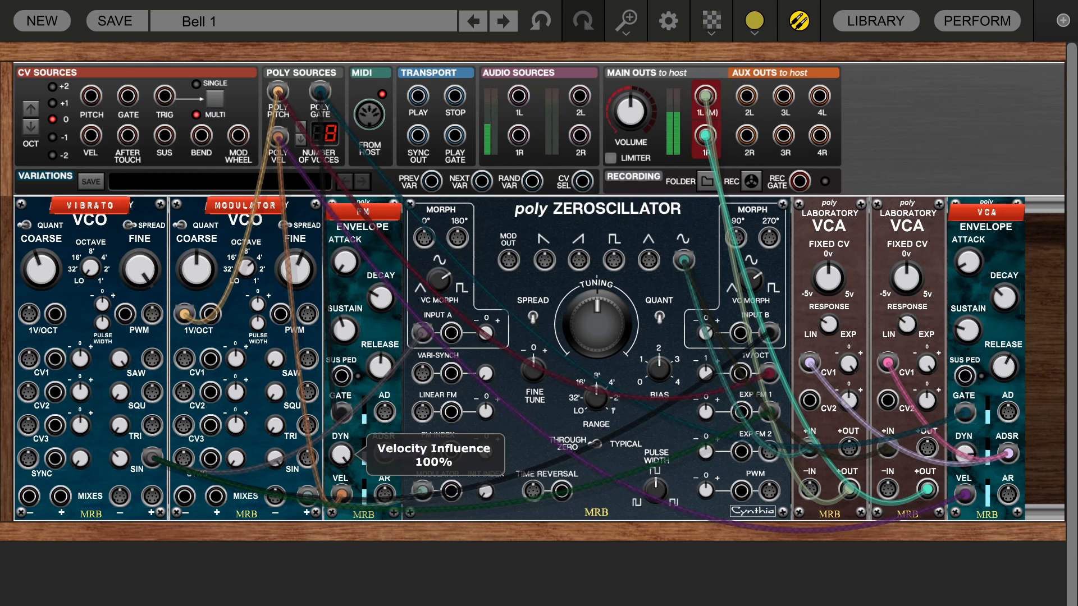
drag(660, 369, 649, 416)
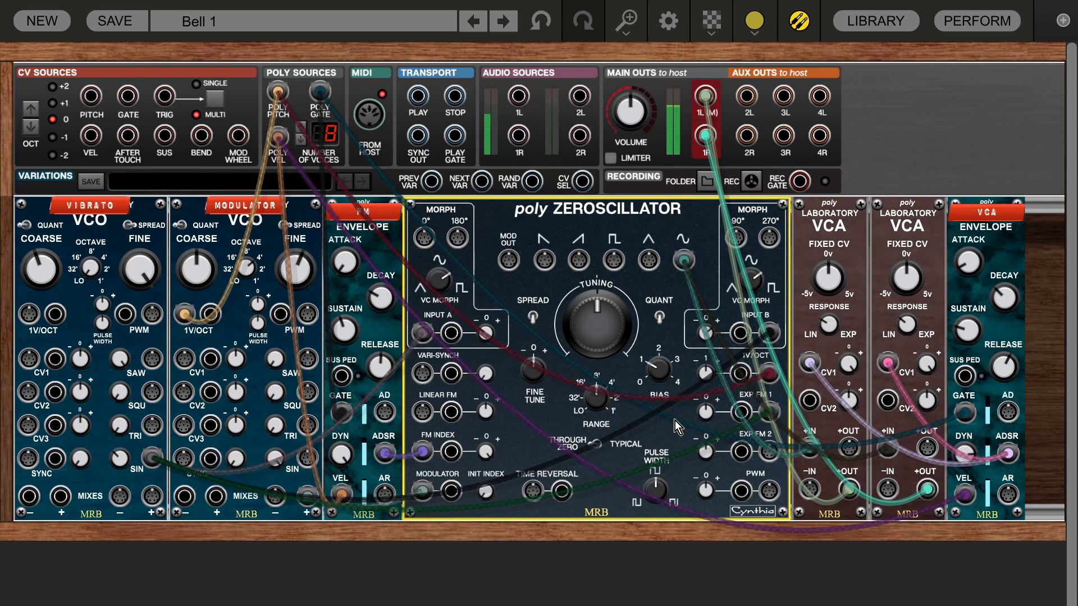
drag(662, 372, 639, 253)
drag(663, 368, 687, 469)
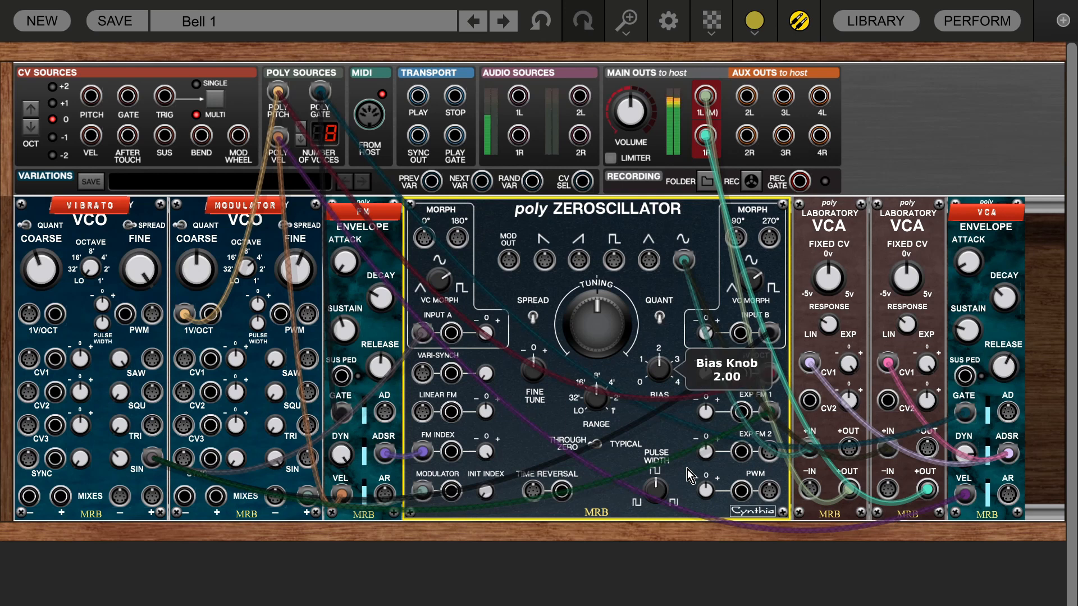
Step: Load the Slow Razor patch and sweep the modulator VCO's octave setting down and back up to 300.0%
click(516, 28)
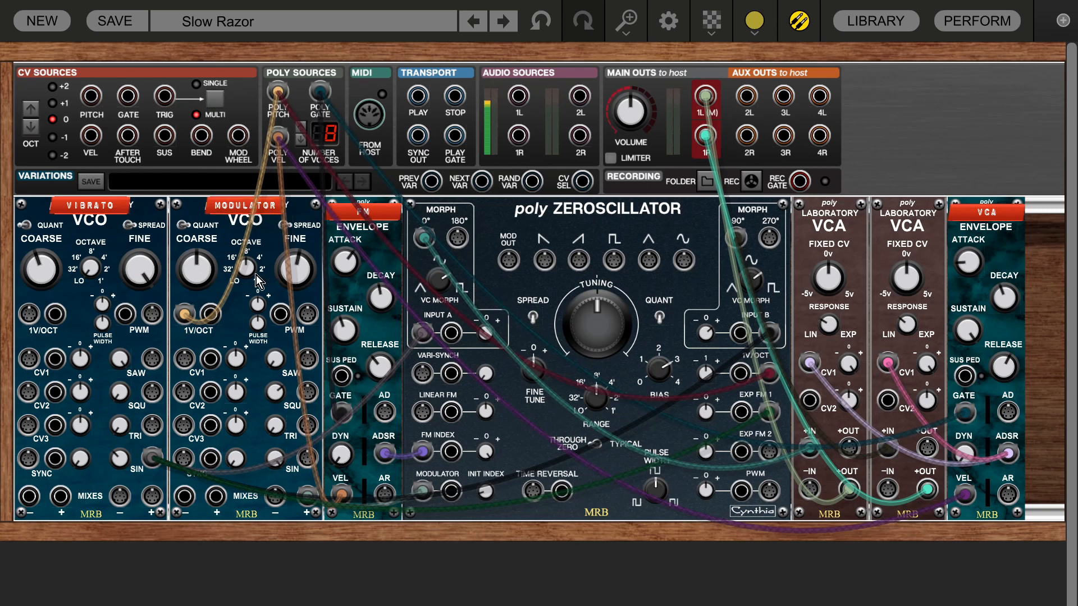
mouse_move(247, 269)
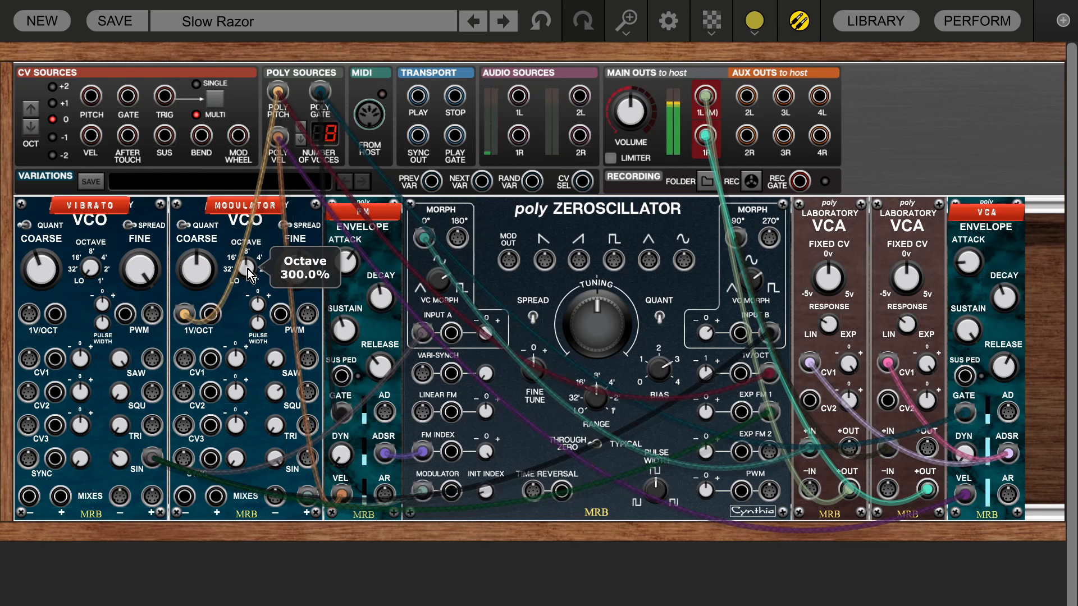
click(248, 268)
drag(247, 268, 275, 379)
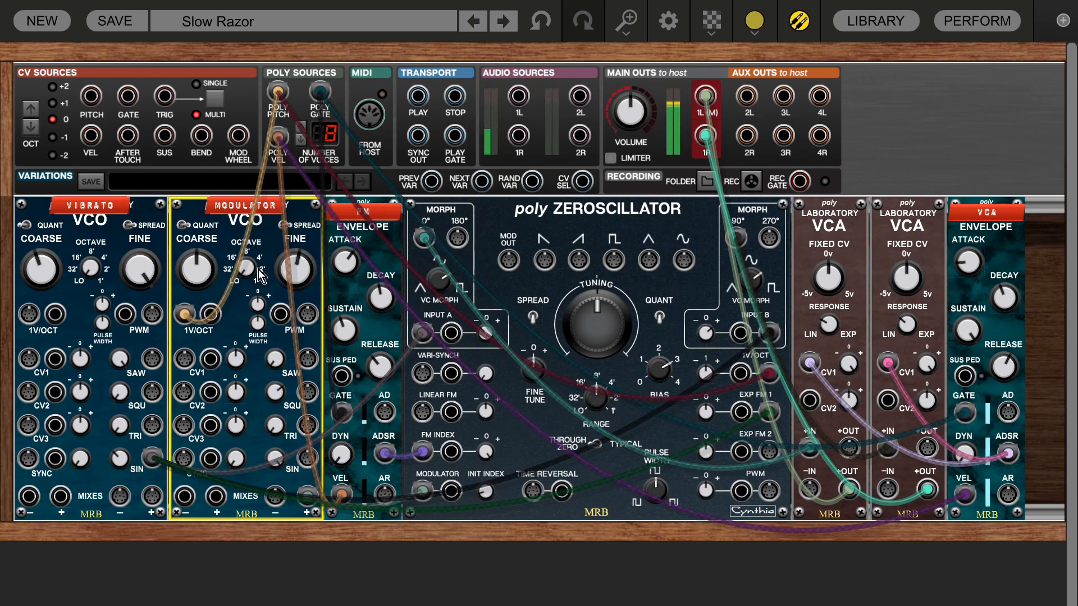
mouse_move(245, 265)
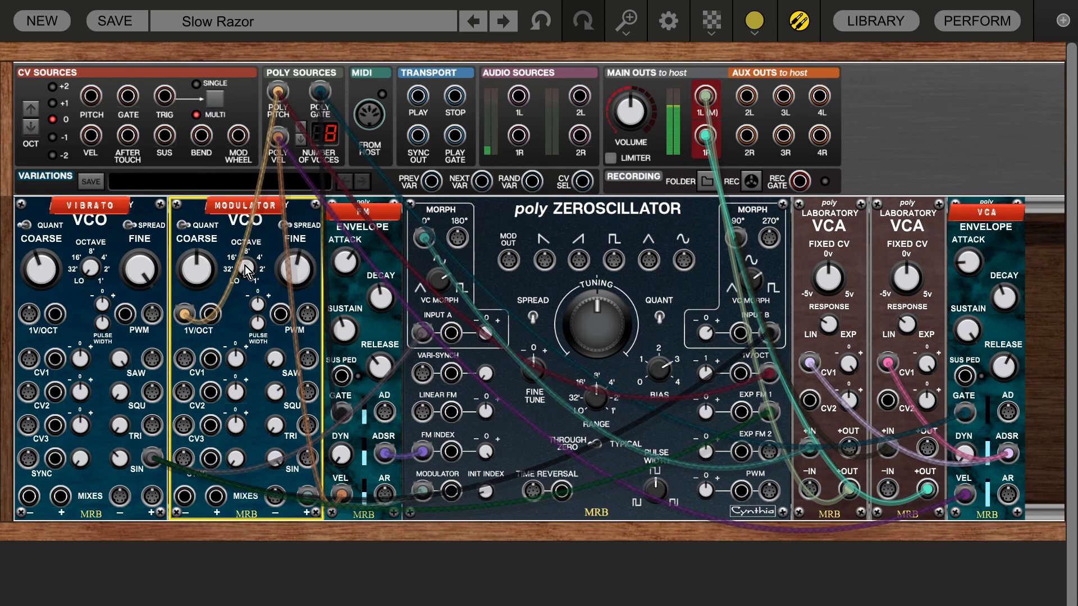
drag(245, 270, 223, 161)
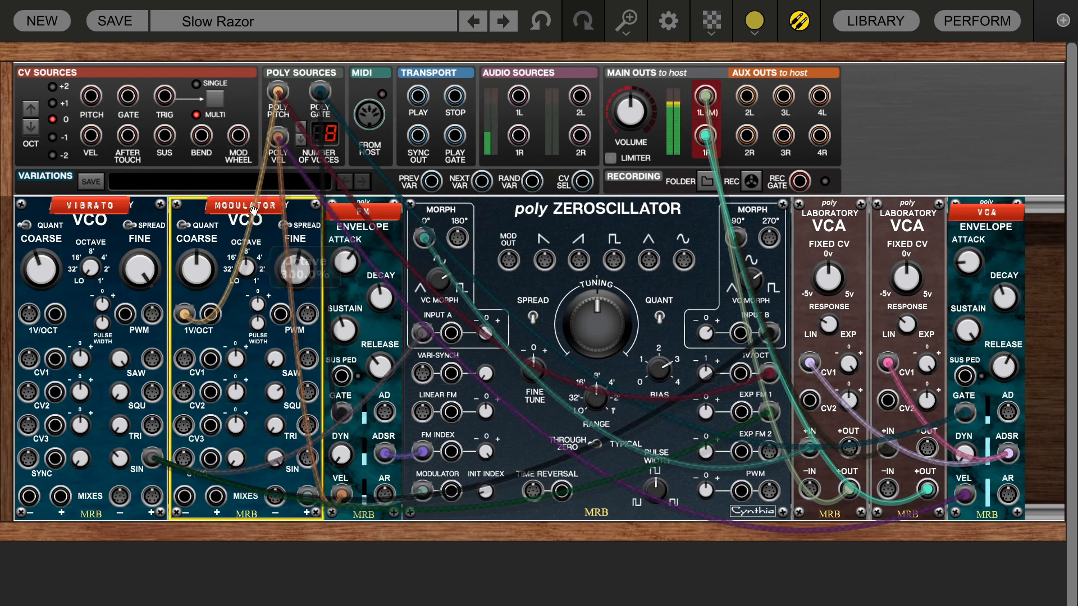
mouse_move(247, 267)
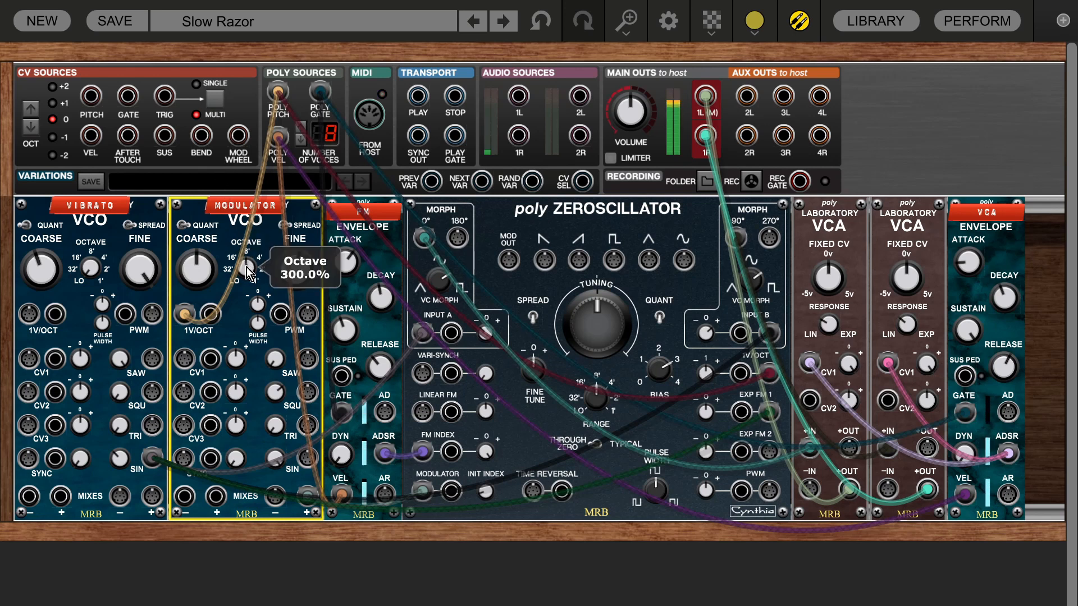
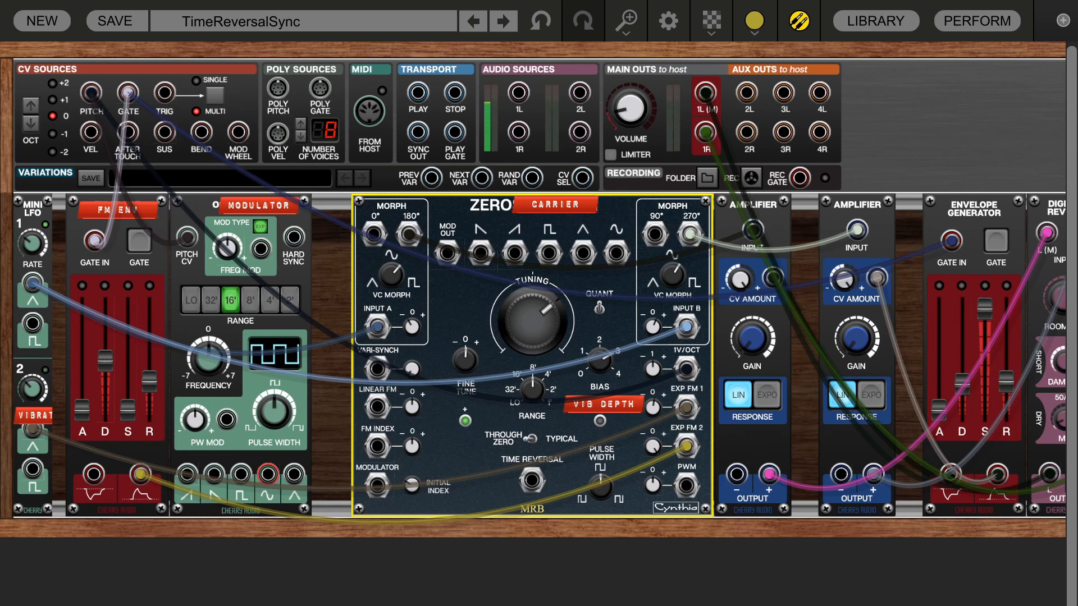
Step: Patch the modulator's sine output into the carrier's Time Reversal input and try the modulator ranges 32', 4' and 8' before returning to 16'
drag(267, 475, 525, 482)
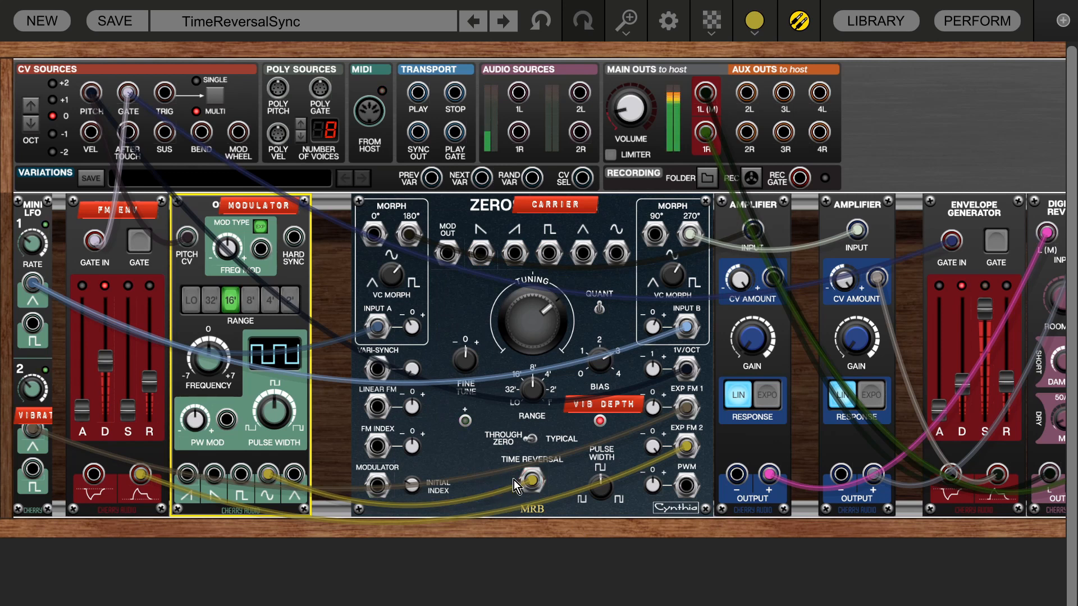
mouse_move(530, 488)
mouse_down()
mouse_move(528, 554)
mouse_move(524, 484)
mouse_up()
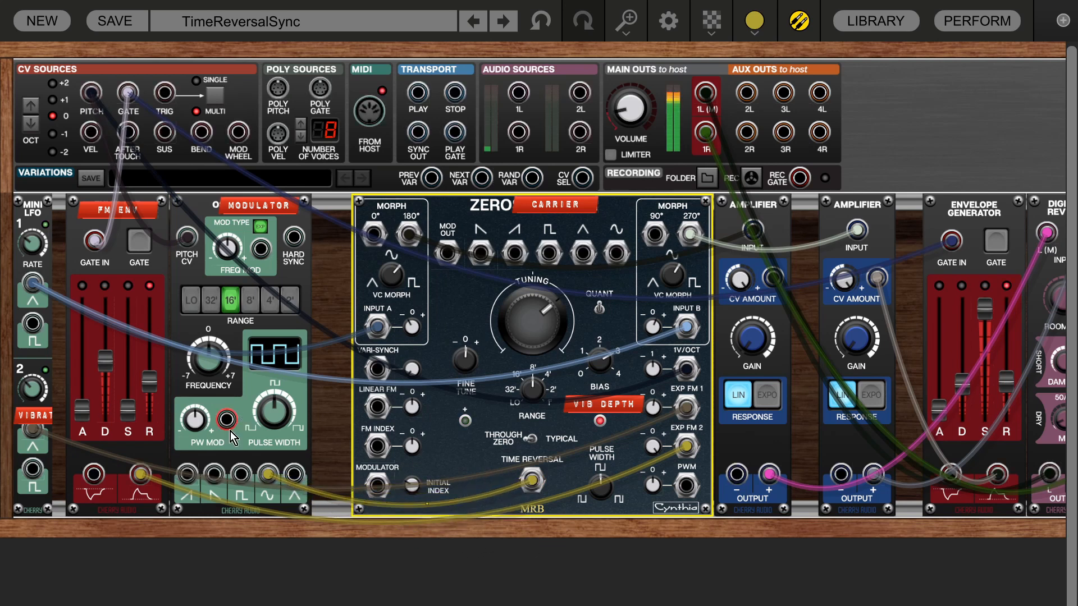
click(214, 299)
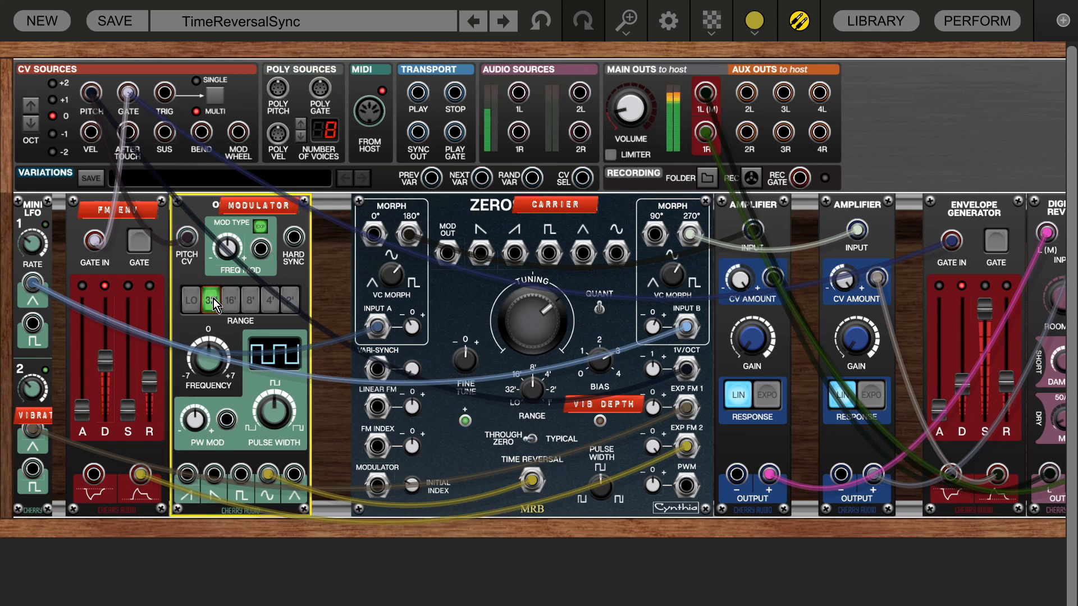
click(271, 305)
click(248, 304)
click(229, 302)
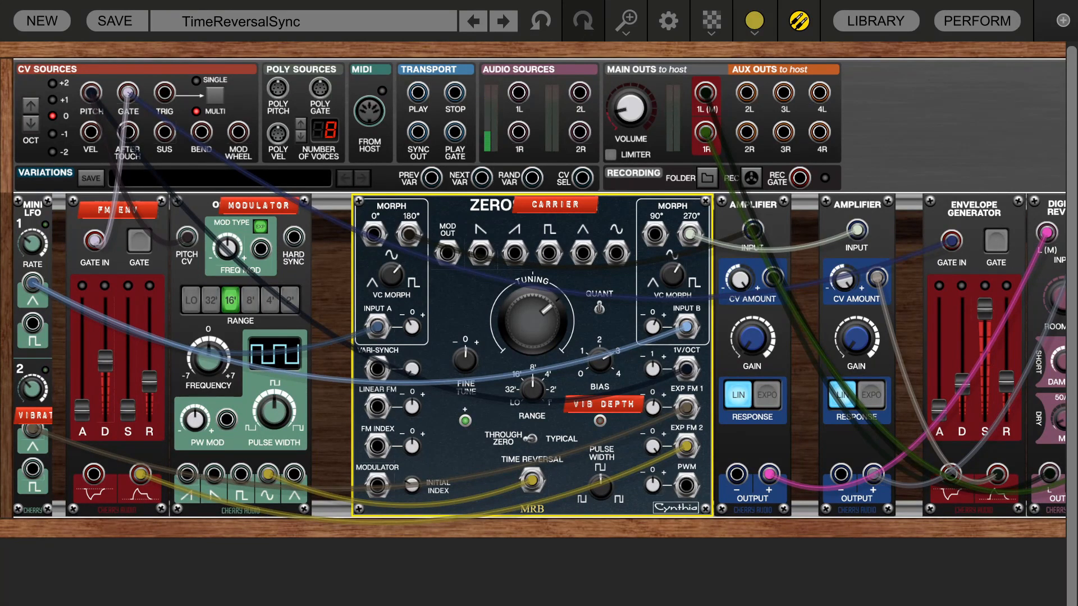
Step: Unplug the cable from the carrier's Time Reversal input and adjust the Exp FM 2 amount
drag(532, 480, 567, 553)
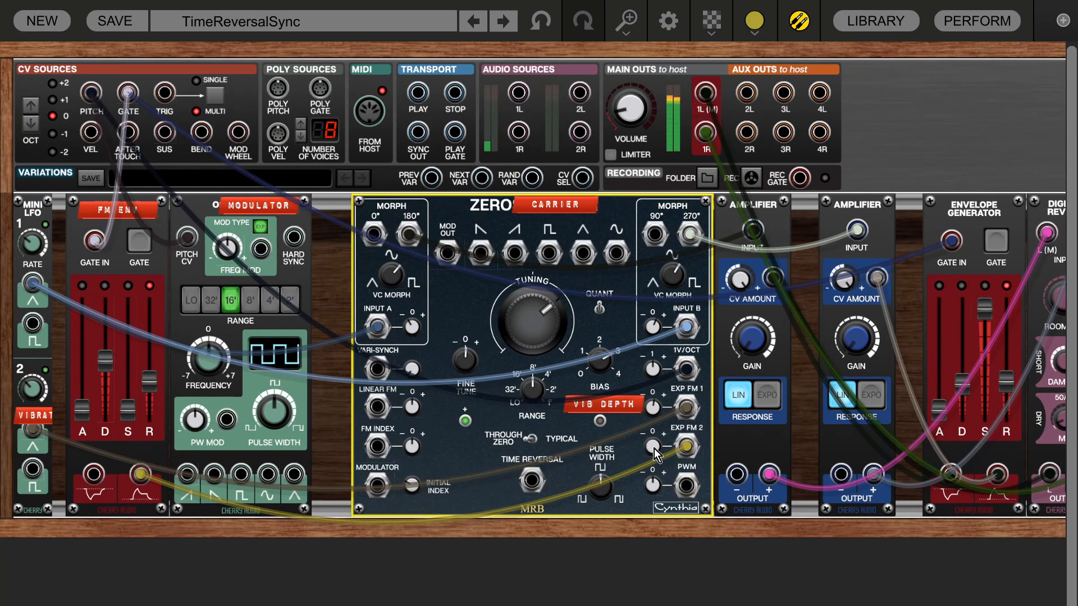
drag(655, 449, 635, 380)
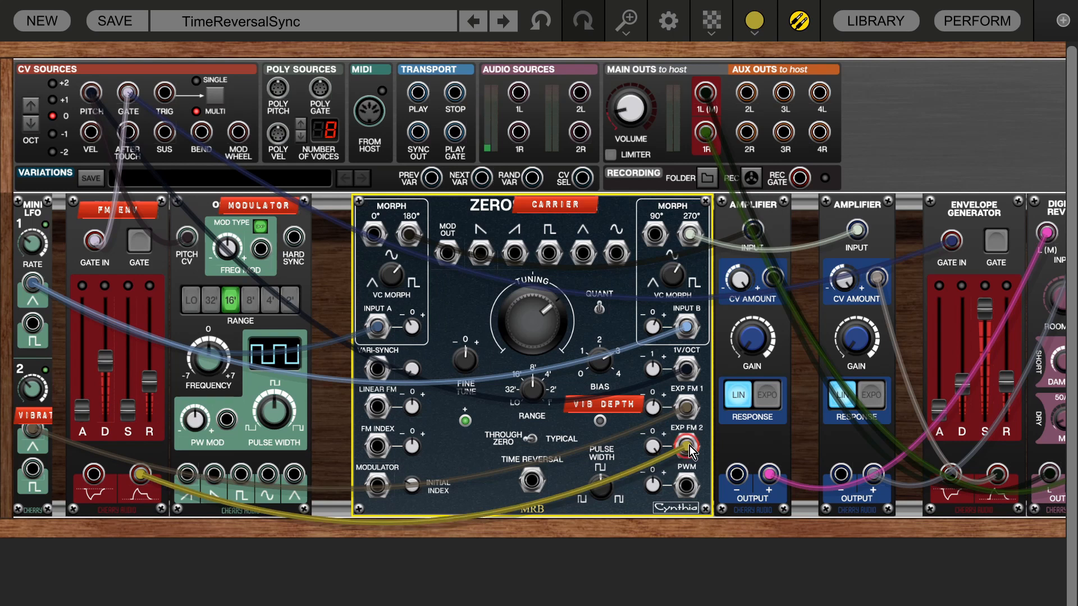
Step: Run a second cable from the FM envelope's output to the carrier's Exp FM 2 input and move its end to Time Reversal
click(690, 446)
click(144, 479)
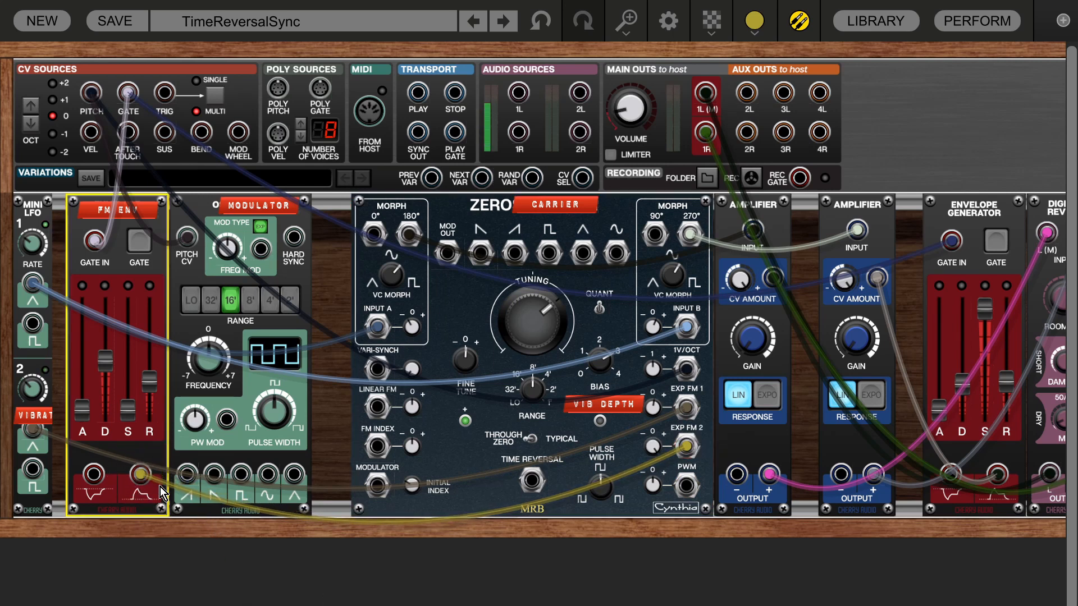
drag(141, 480, 695, 450)
drag(693, 444, 687, 446)
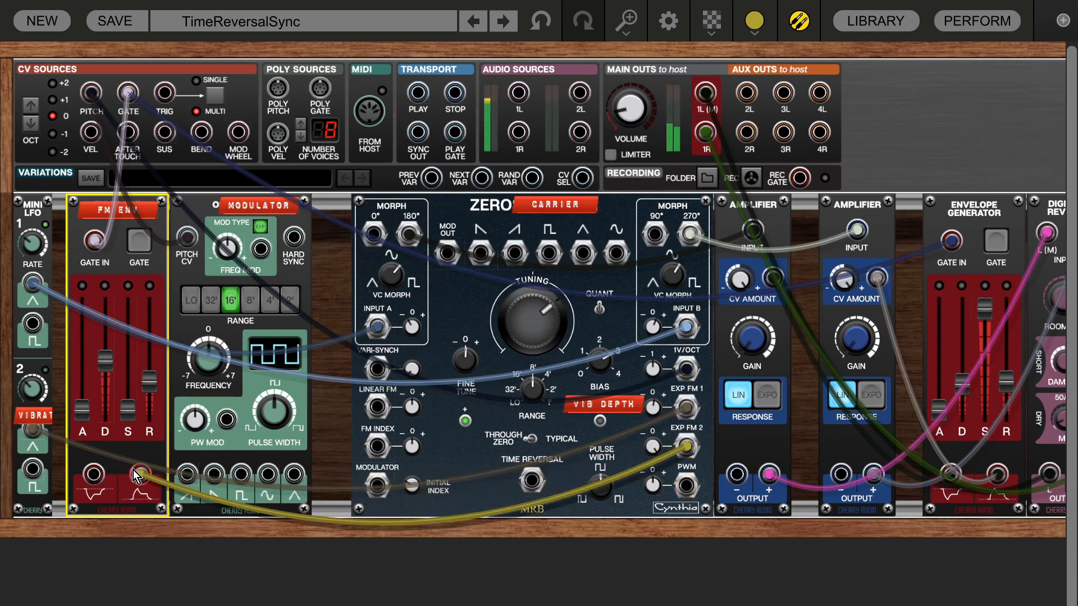
mouse_move(142, 476)
drag(151, 494, 690, 446)
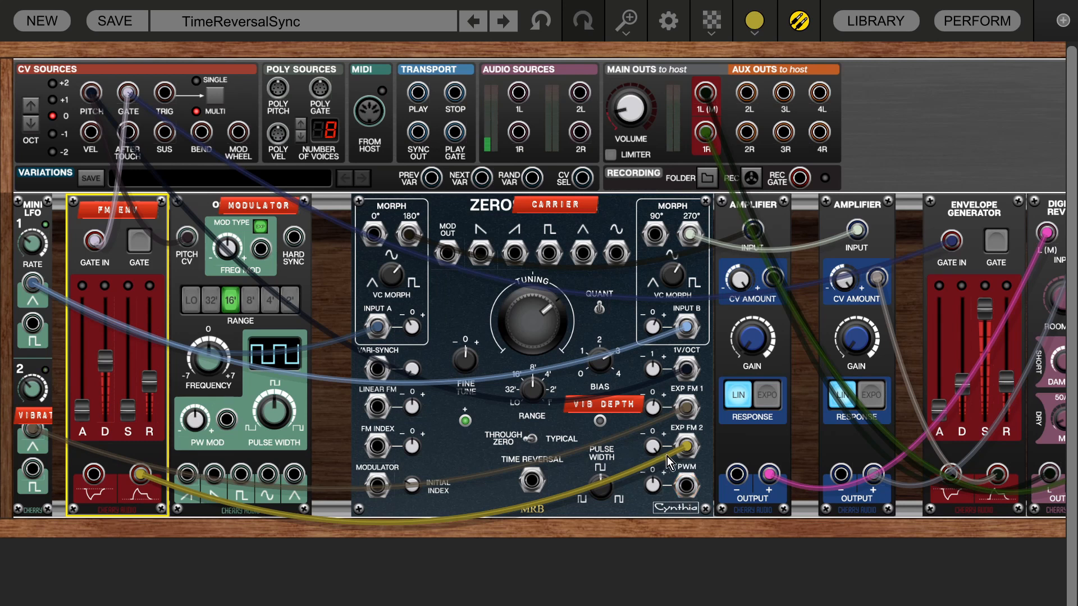
click(687, 452)
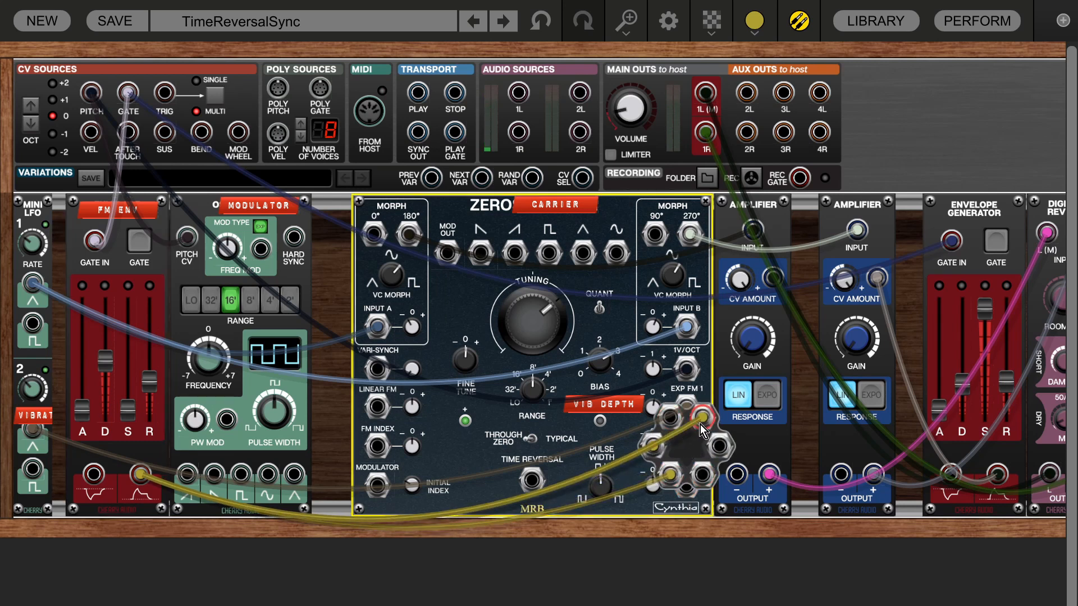
drag(700, 425, 531, 481)
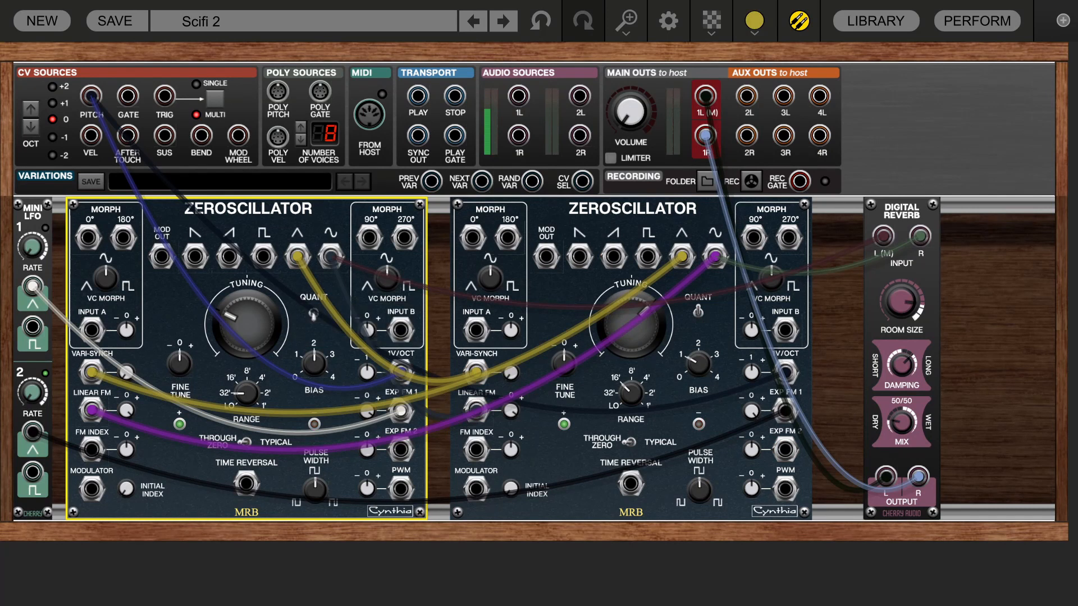
Step: Turn up the main volume in the Scifi 2 patch and raise the second Zeroscillator's sync strength to 31.6%
click(631, 114)
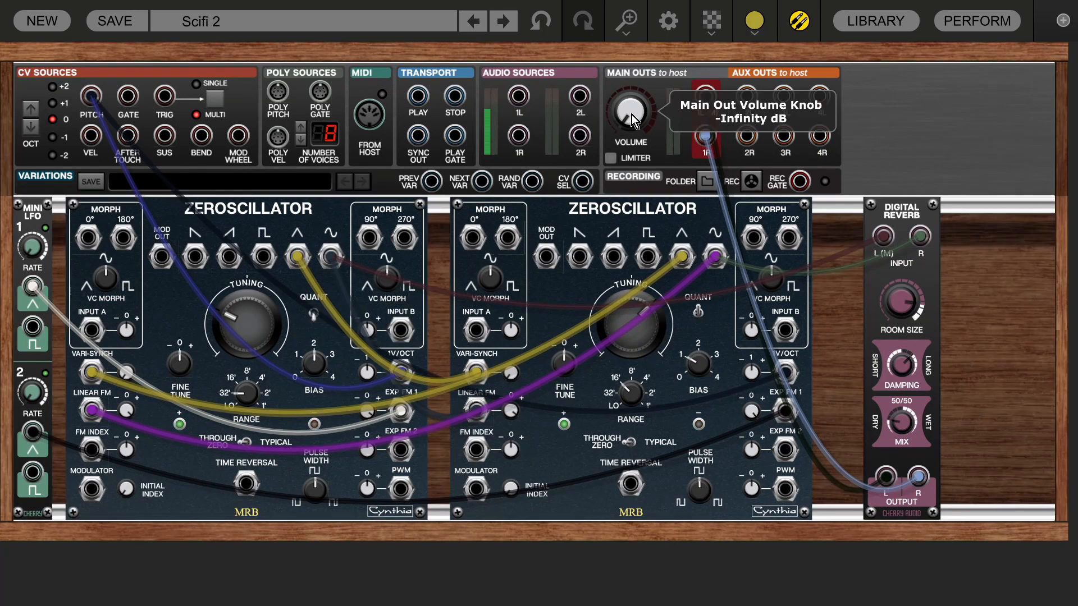
drag(631, 115, 617, 75)
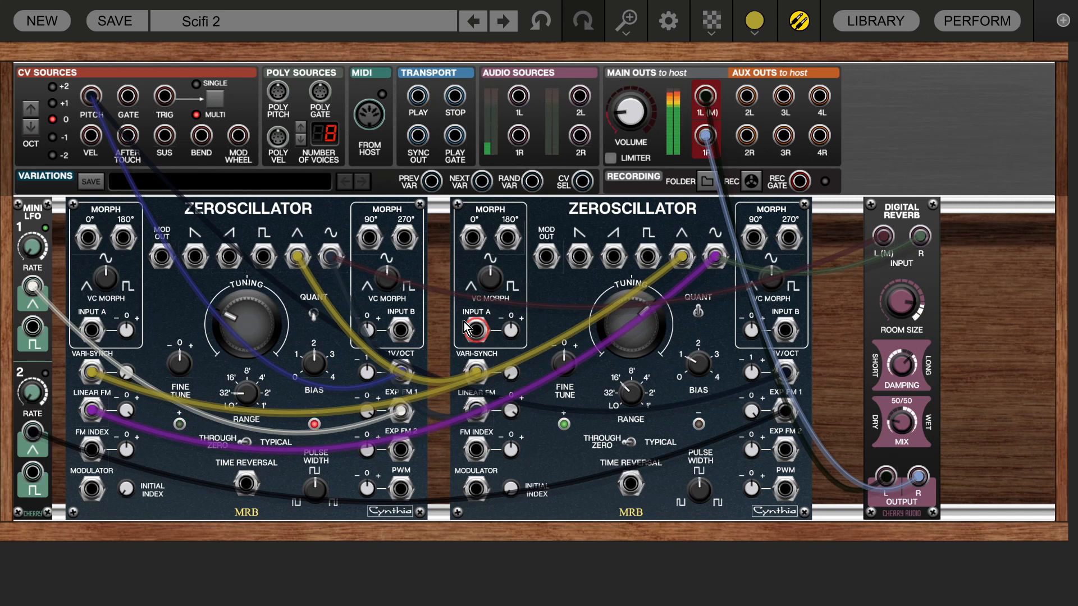
click(513, 372)
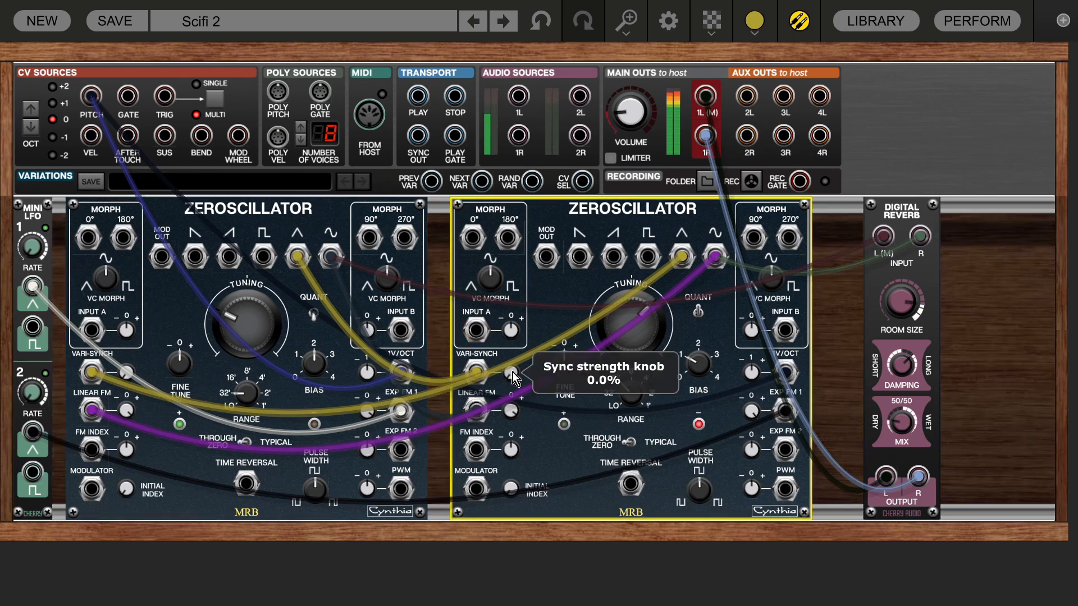
drag(505, 340, 469, 212)
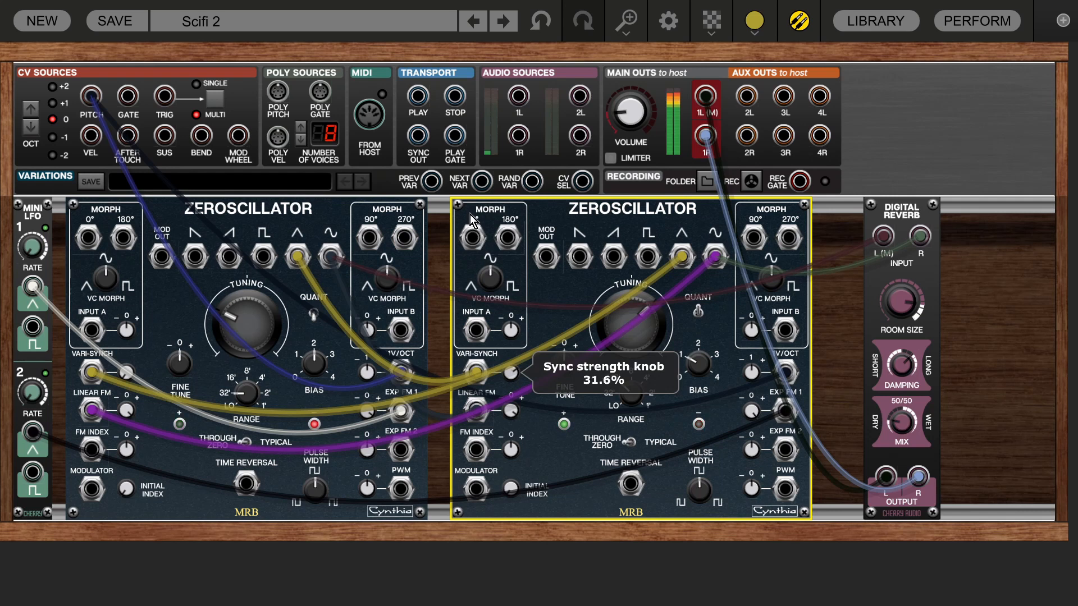
Step: Sweep the sync strength of both Zeroscillators, leaving the second one's at 29.7%, and turn the main volume down
drag(125, 374, 144, 228)
drag(508, 372, 510, 385)
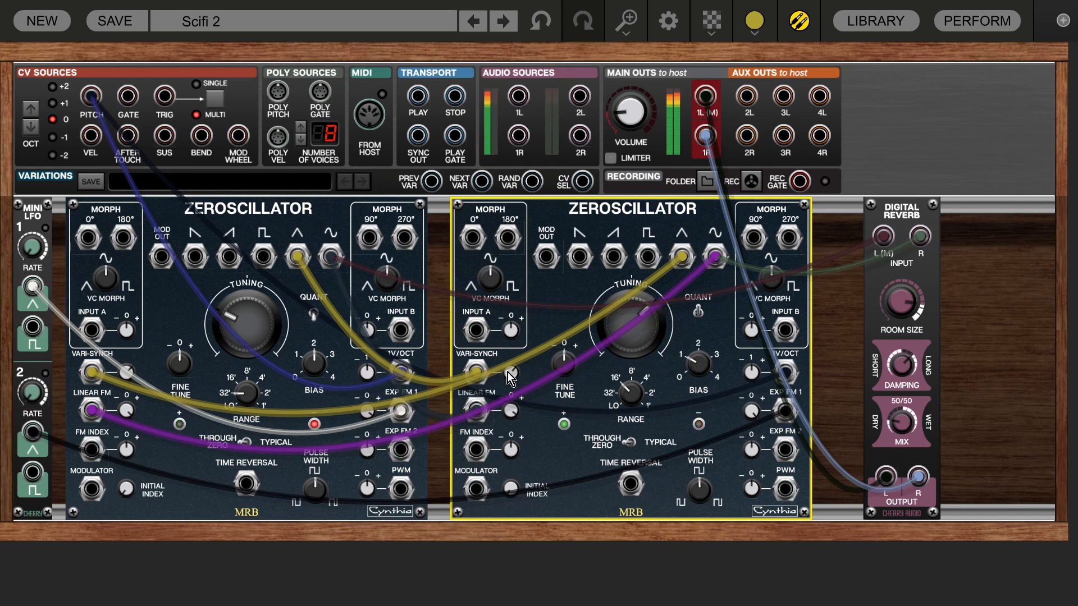
drag(507, 372, 488, 251)
mouse_move(511, 376)
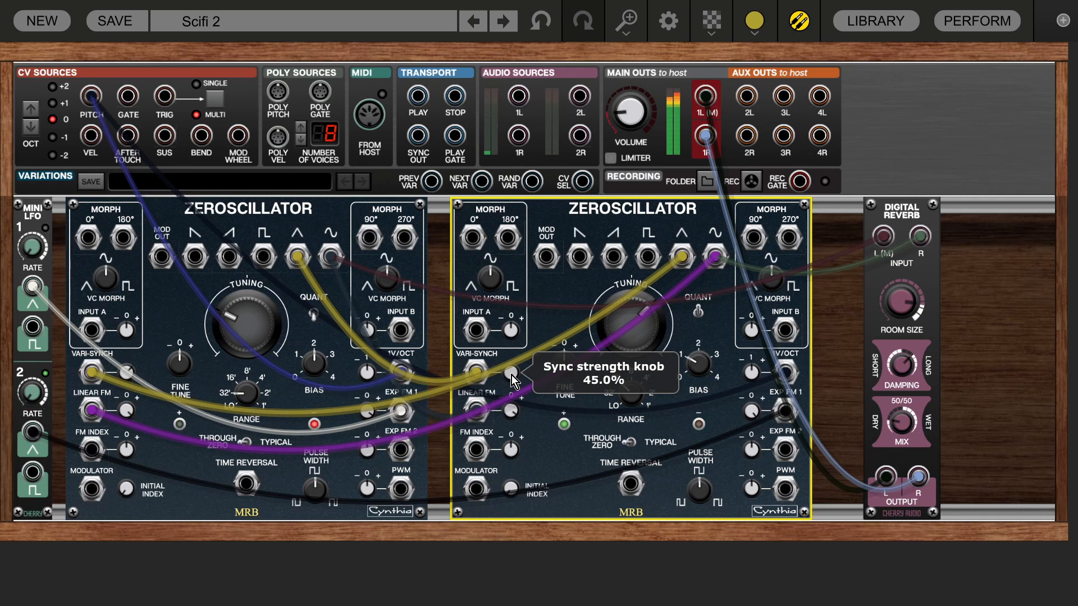
drag(511, 375, 540, 451)
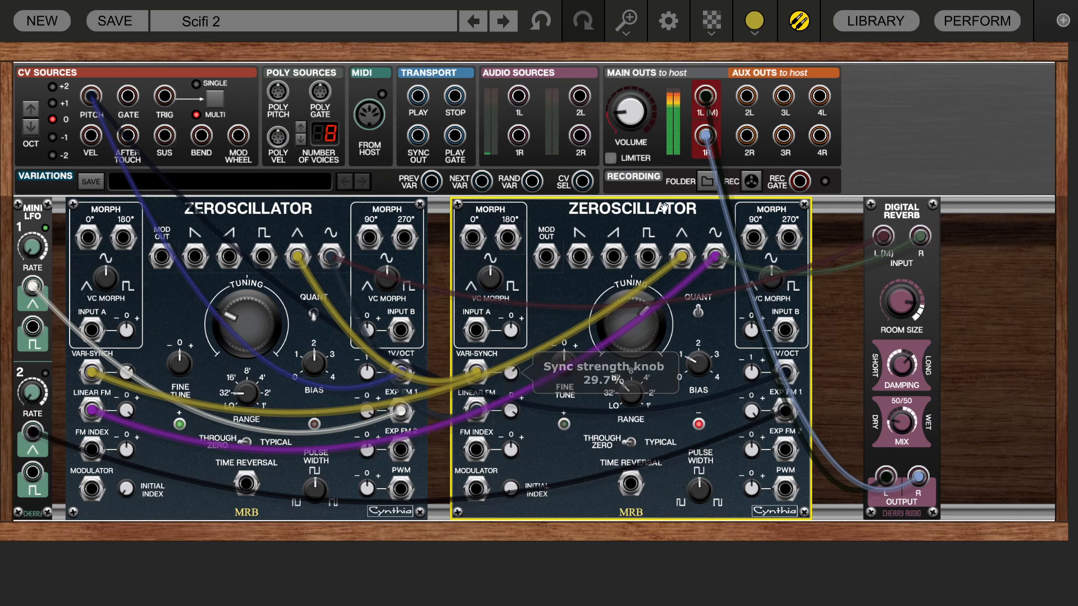
drag(638, 116, 638, 140)
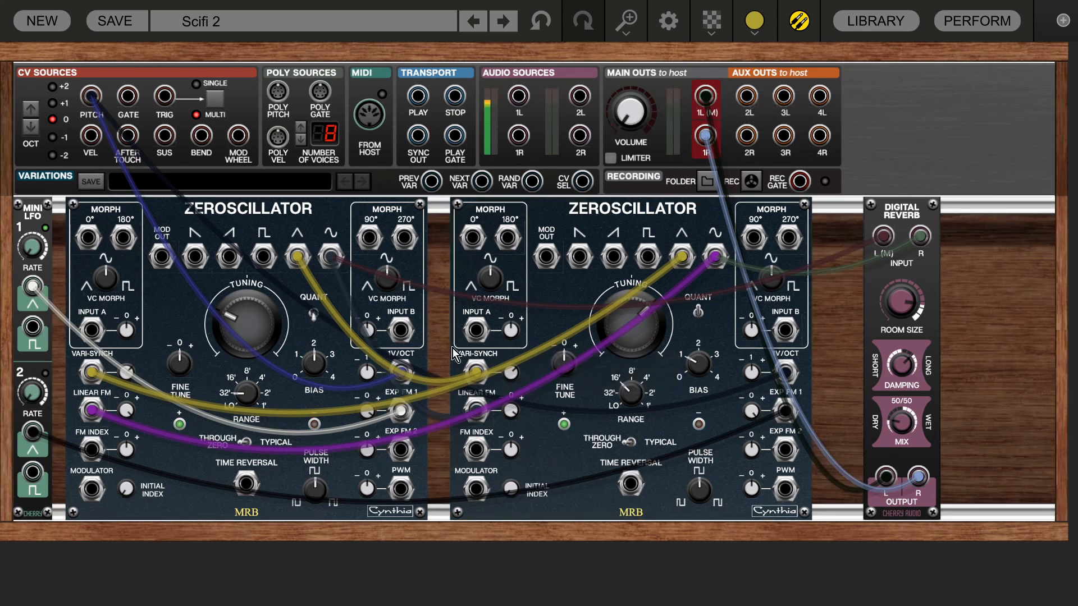